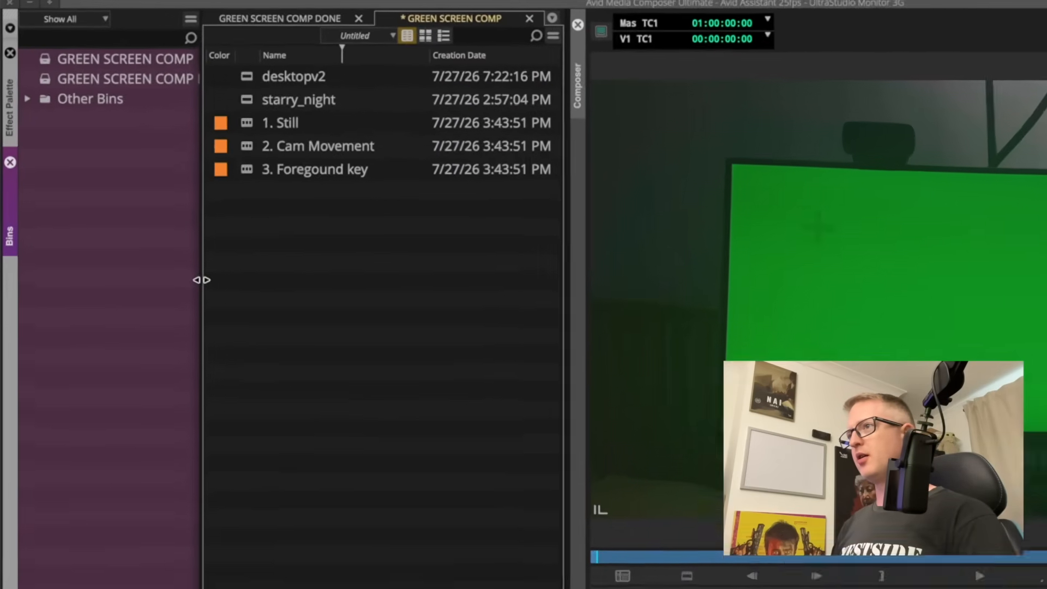
- Collapse the bins sidebar to show more bin columns, and select the 1. Still, 2. Cam Movement and 3. Foregound key sequences
left_click_drag(148, 209, 2, 211)
left_click_drag(201, 211, 76, 132)
left_click_drag(163, 270, 101, 180)
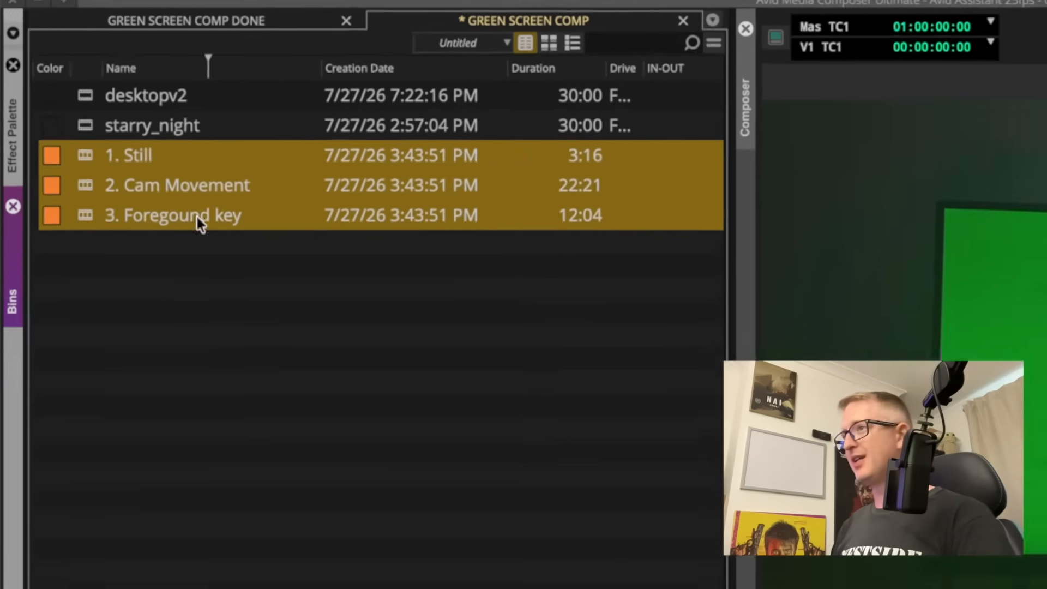
left_click(210, 286)
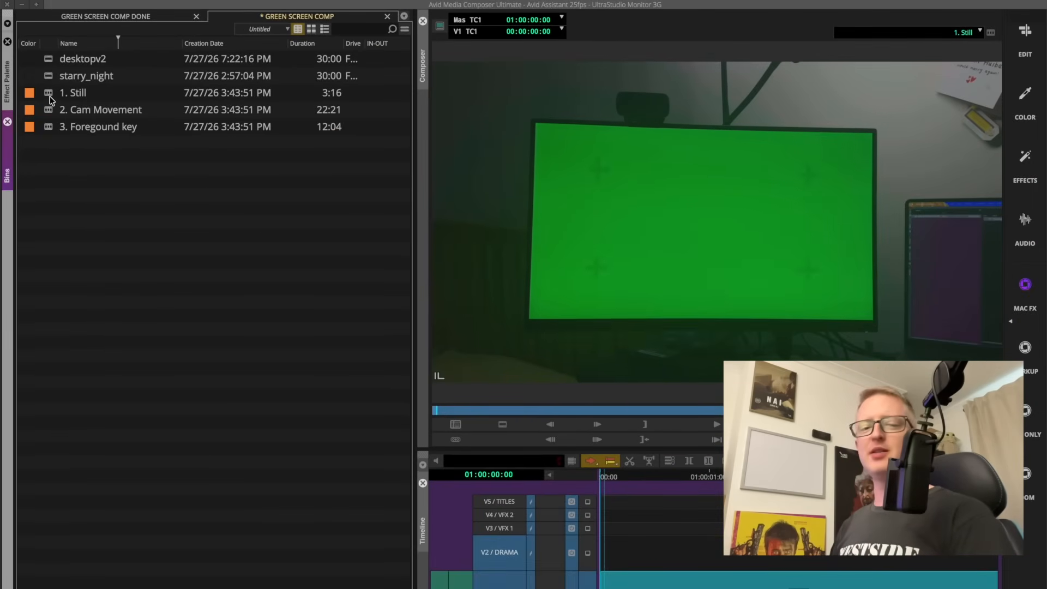
- Select the 1. Still sequence in the bin and switch the focus to its timeline
left_click(50, 98)
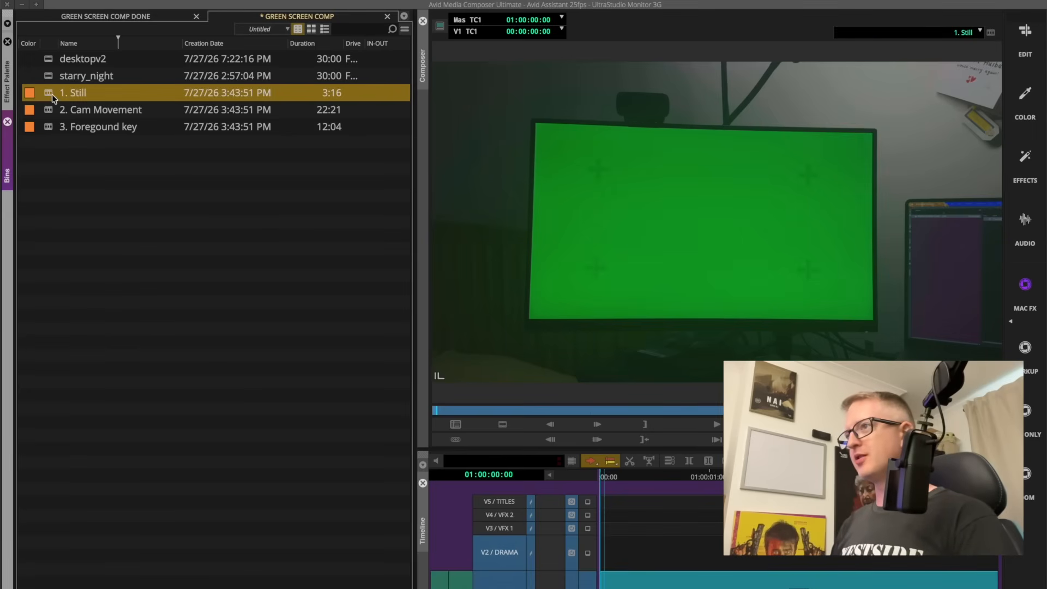
left_click(622, 489)
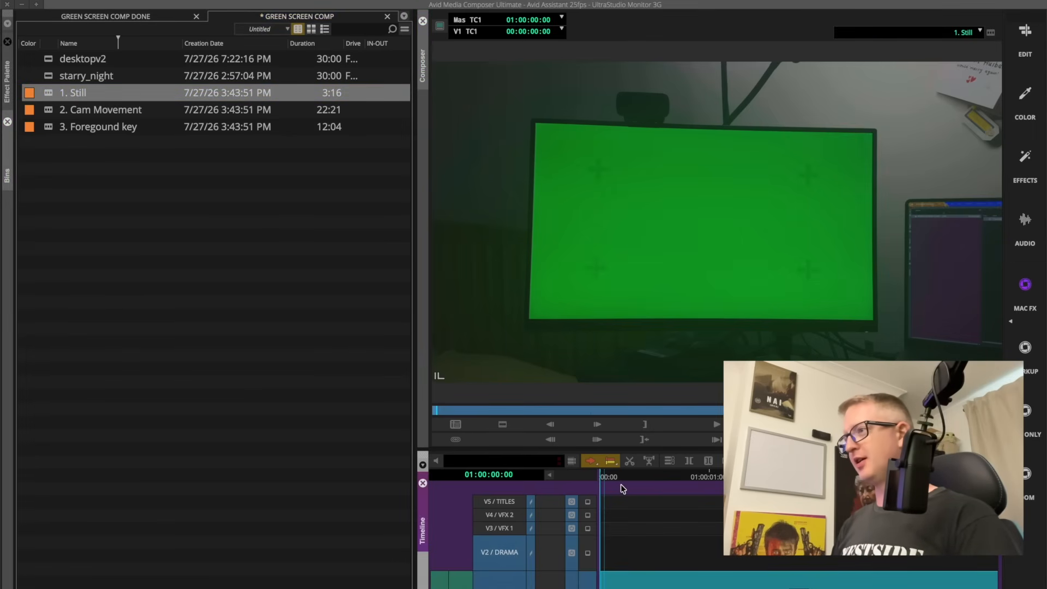
key("F12")
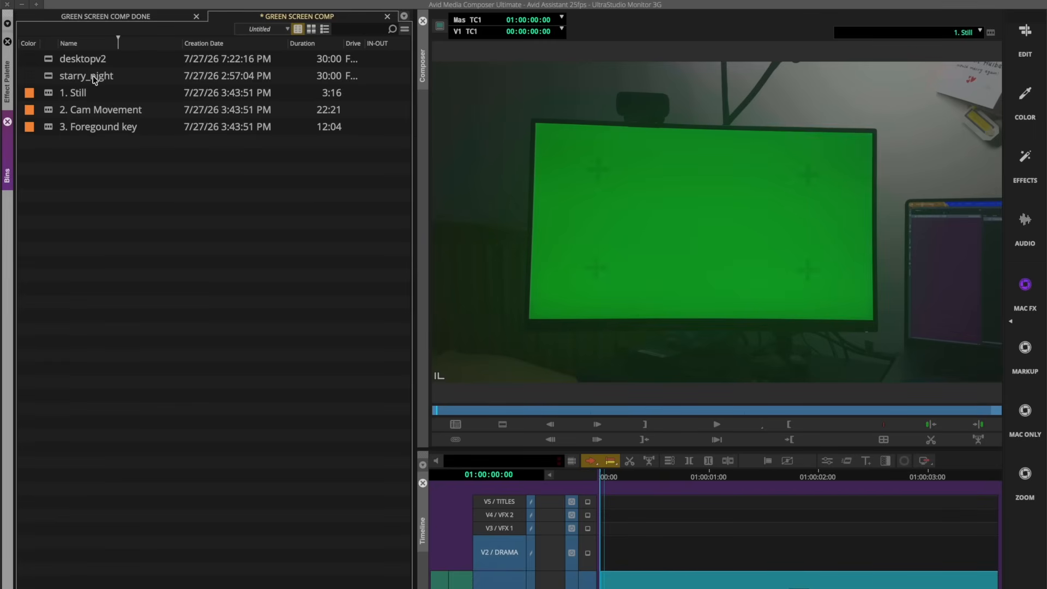
- Preview the desktopv2 clip in a source window moved clear of the bin list, and open the starry_night clip
left_click(45, 76)
left_click(47, 64)
left_click(49, 77)
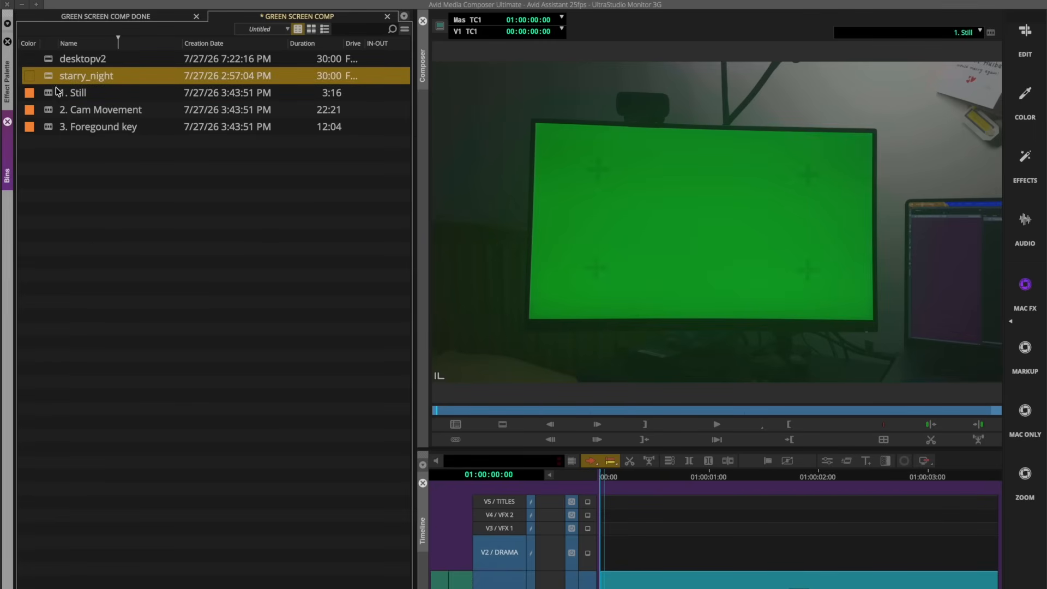
double_click(51, 58)
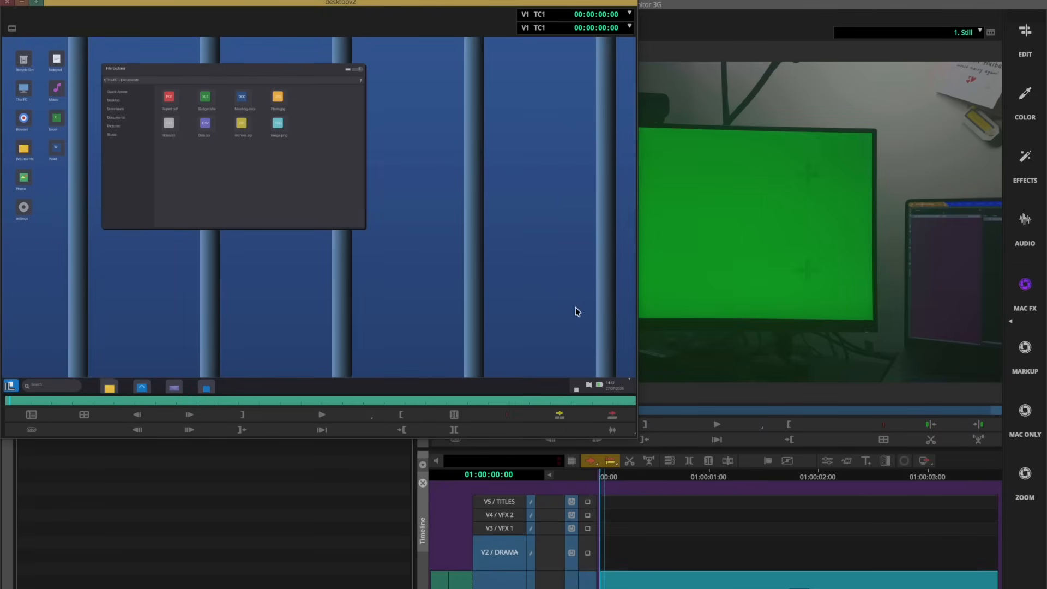
left_click_drag(414, 11, 512, 82)
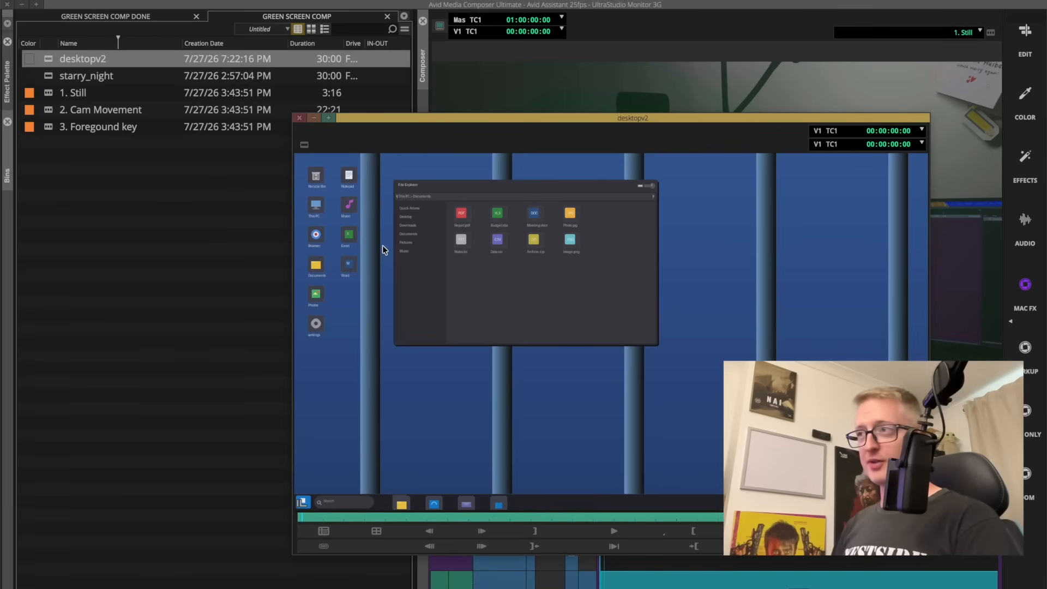
double_click(50, 81)
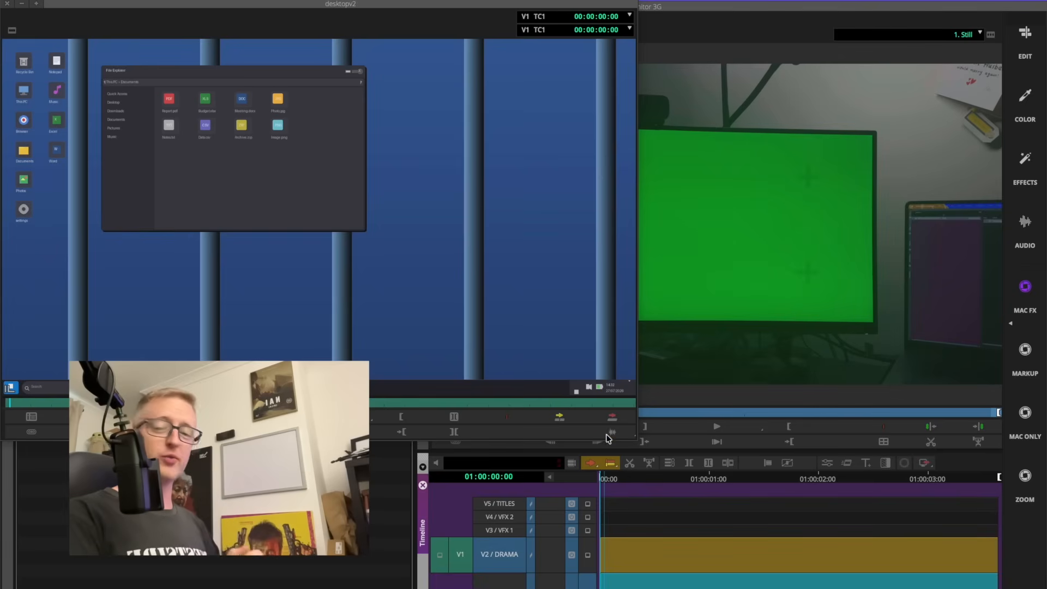
- Overwrite the desktopv2 clip onto V2 / DRAMA above the green screen shot and apply the 3D Warp effect to it
left_click(608, 434)
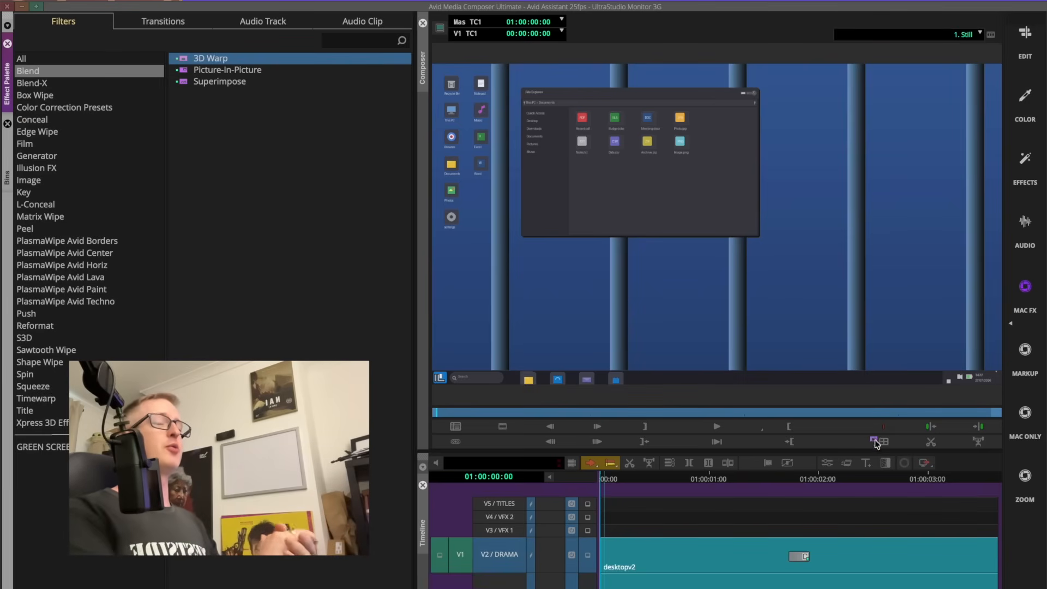
left_click_drag(875, 444, 696, 550)
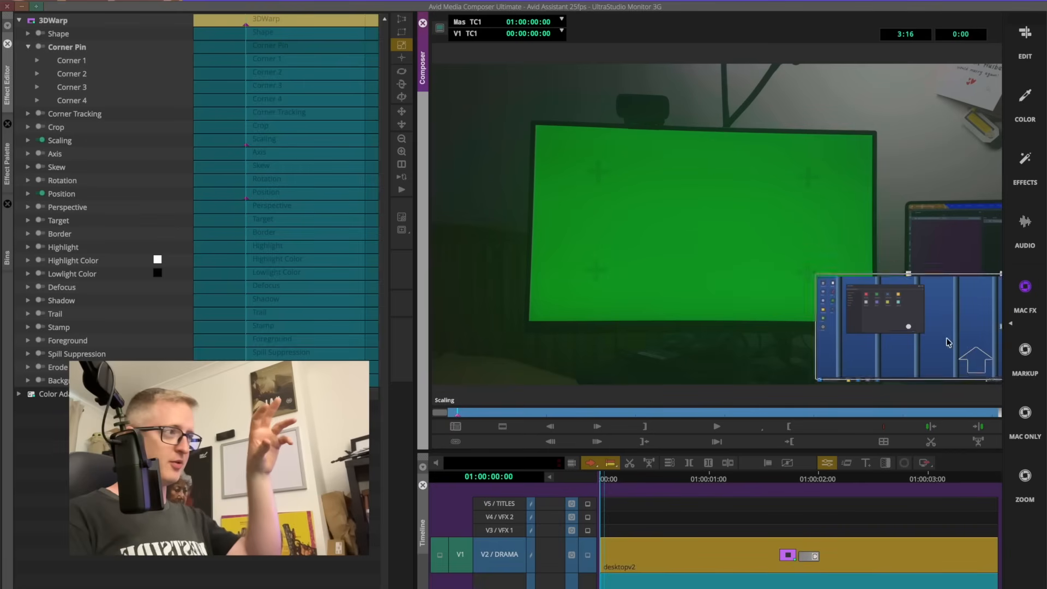
- Move the scaled-down desktop image over the green screen and corner pin its four corners to the monitor's corners
left_click_drag(947, 342, 747, 251)
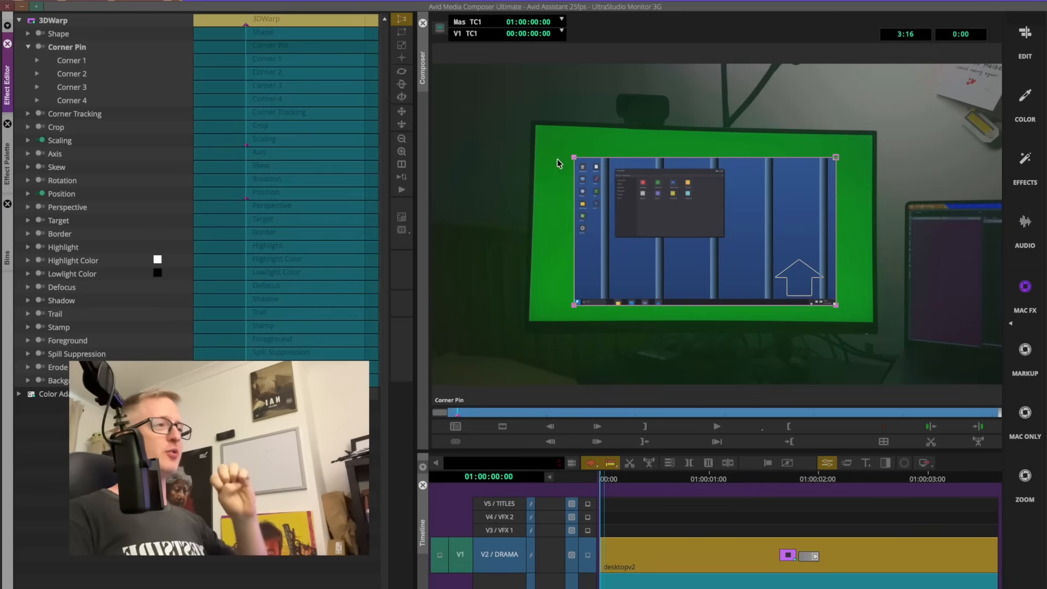
left_click_drag(573, 157, 534, 124)
left_click_drag(835, 158, 872, 135)
left_click_drag(835, 305, 873, 324)
left_click_drag(573, 304, 529, 322)
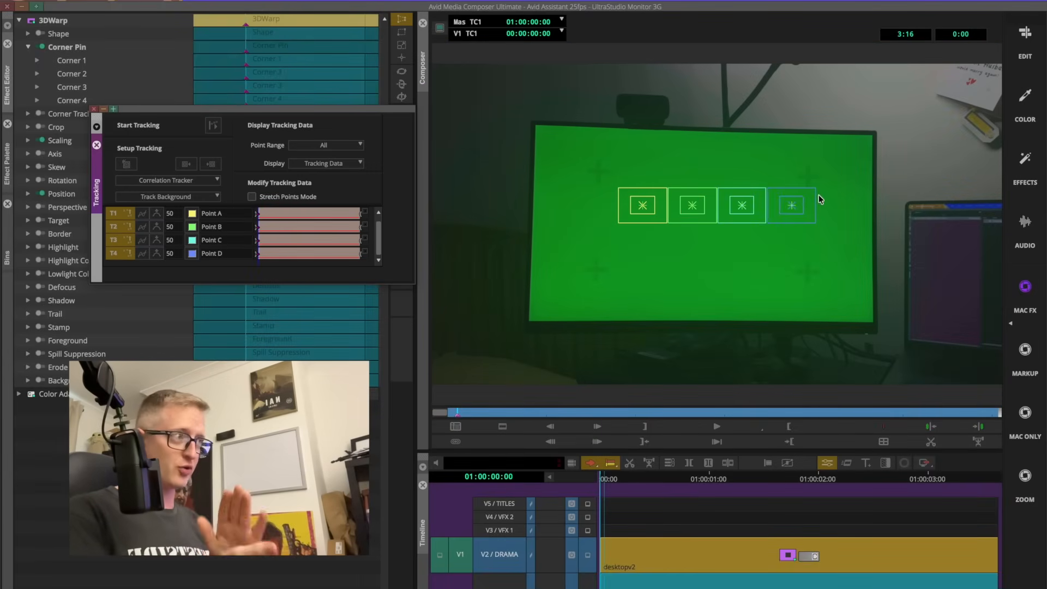
- Place tracking points A to D on the four green screen crosses, clockwise from the upper-left cross, and start tracking
left_click_drag(644, 209, 600, 178)
left_click_drag(700, 210, 816, 184)
left_click_drag(750, 211, 816, 280)
left_click_drag(801, 210, 605, 276)
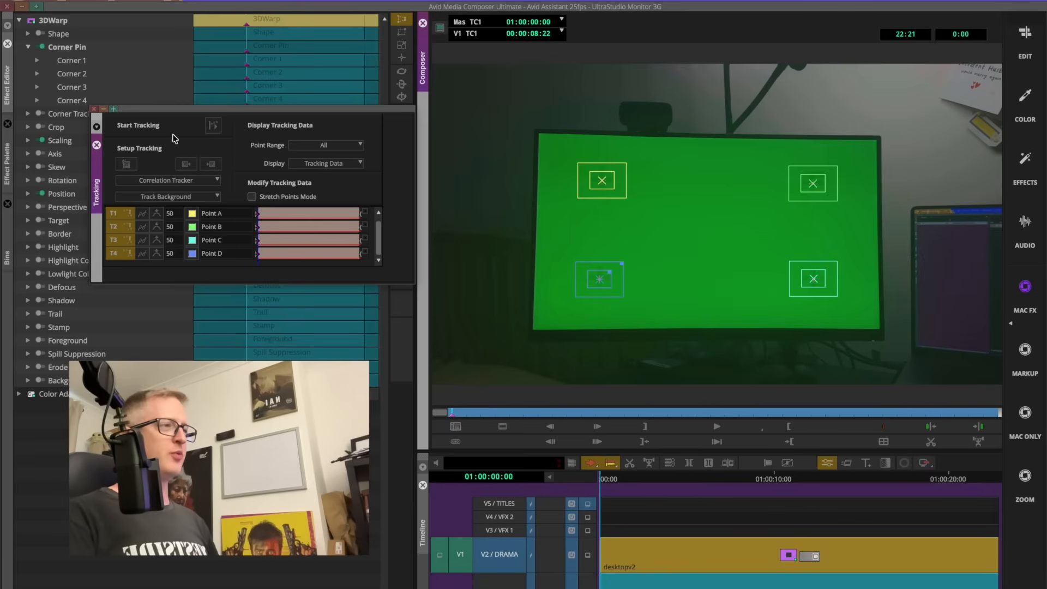
left_click(214, 129)
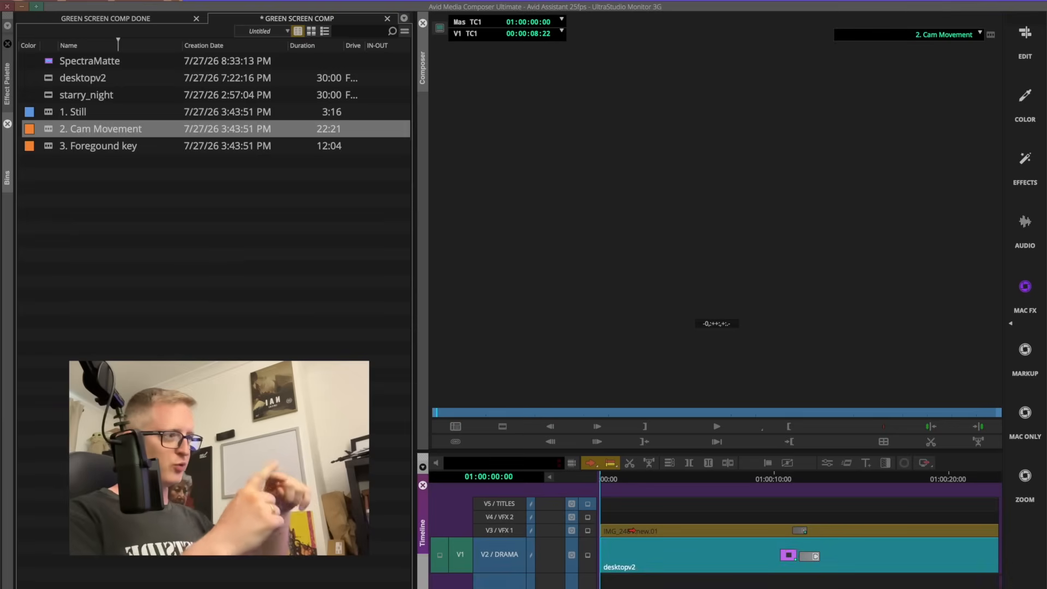
- Shift both the IMG_2481.new.01 copy on V3 / VFX 1 and the desktopv2 clip down one track
left_click(631, 530)
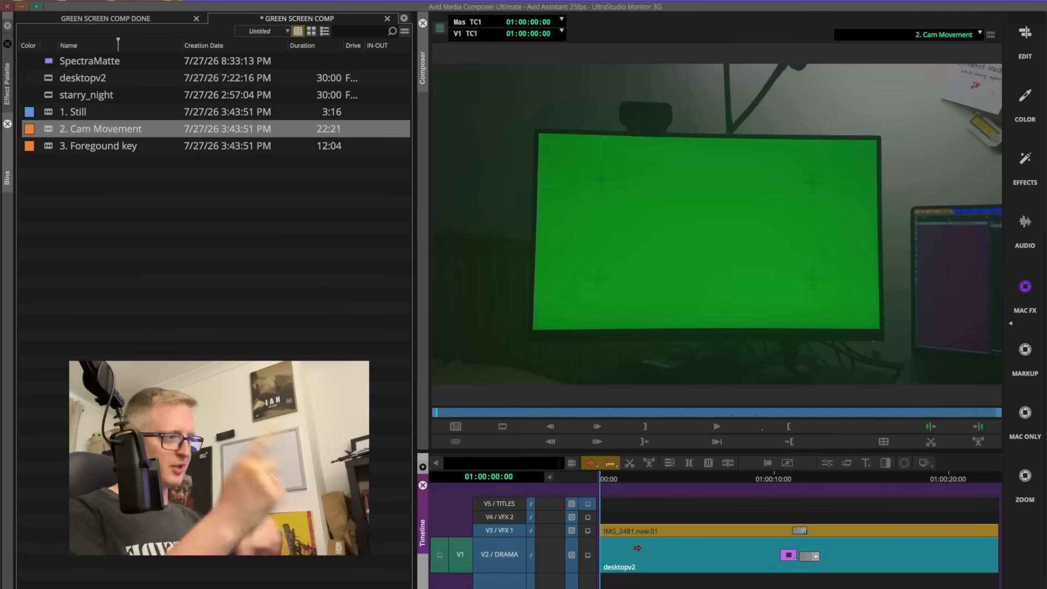
left_click(636, 547, "shift")
left_click_drag(637, 547, 637, 580)
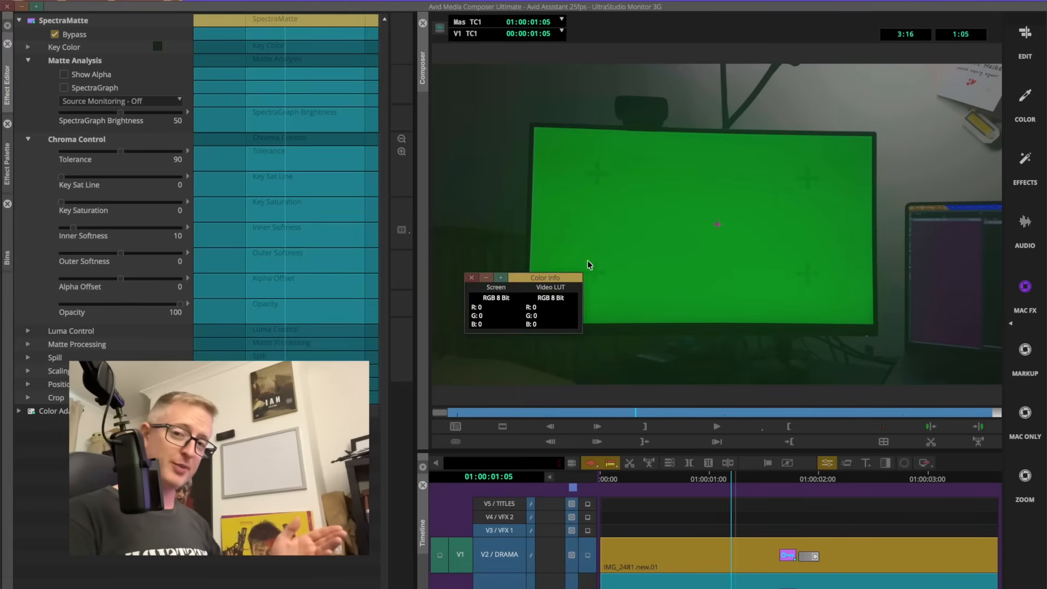
- Sample the monitor's green as the SpectraMatte key color, close the color information window and turn off Bypass
left_click_drag(587, 262, 687, 233)
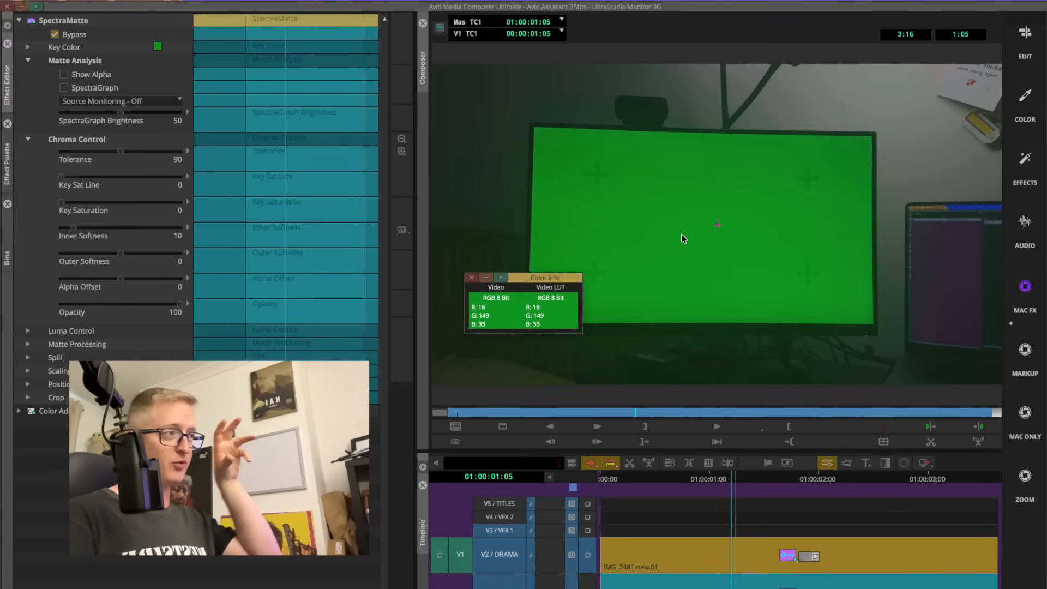
left_click_drag(675, 233, 676, 233)
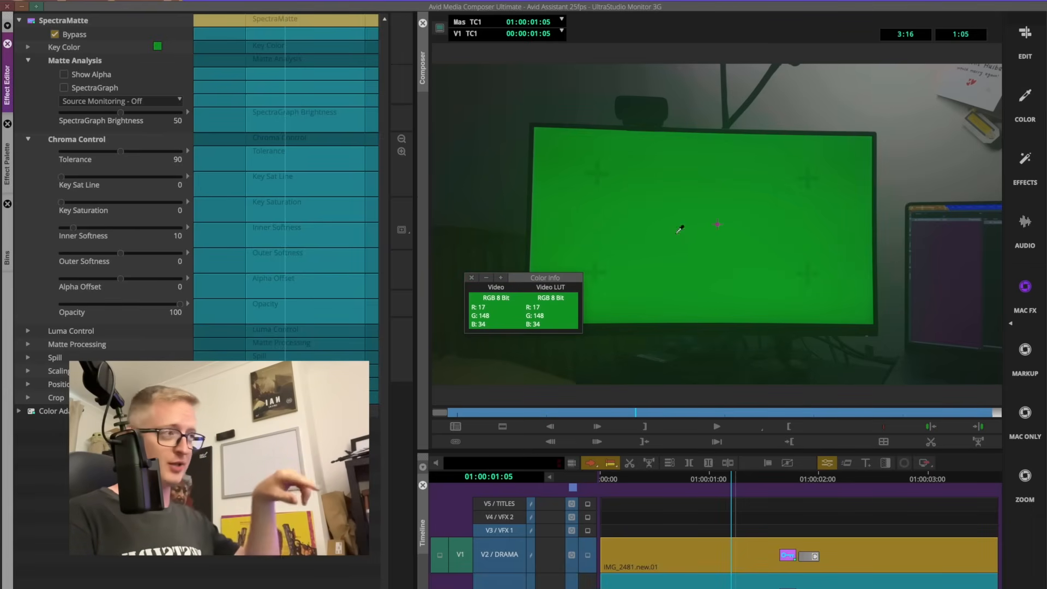
left_click(472, 278)
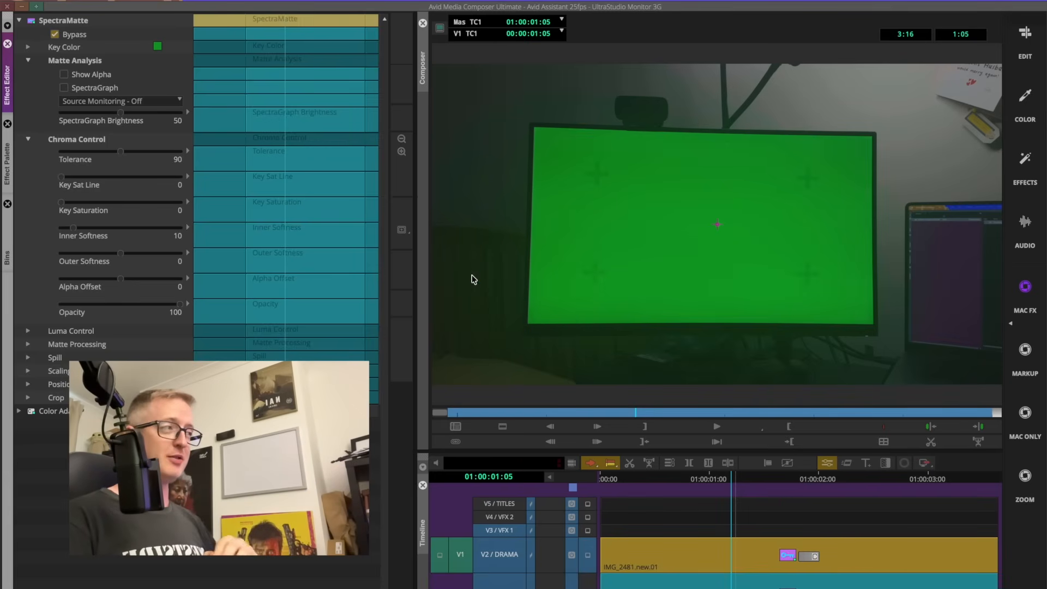
left_click(55, 34)
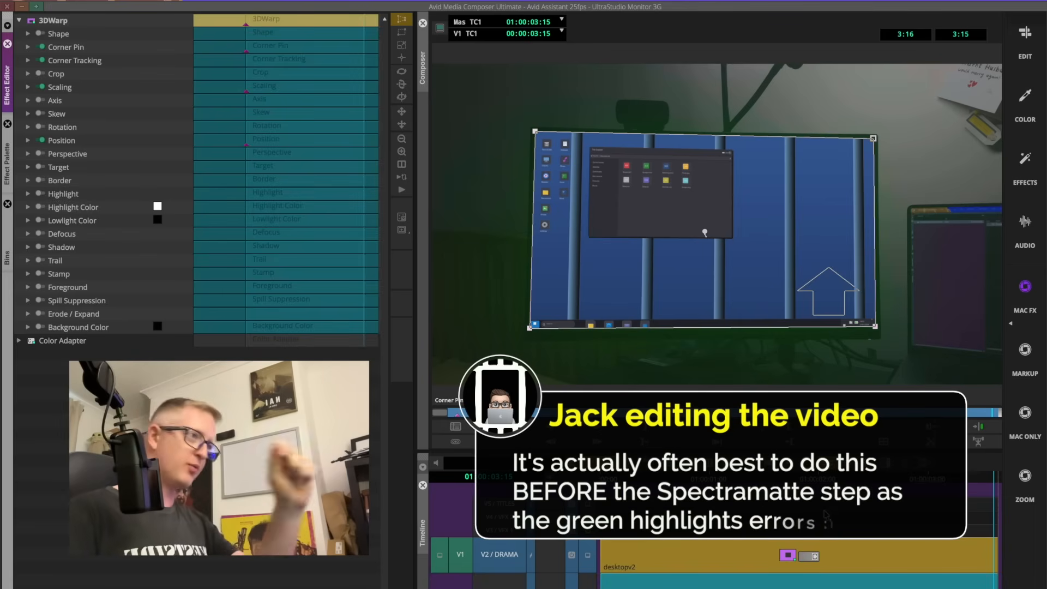
- Fine-tune the 3D Warp corner pins at 01:00:03:15 so the desktop image's corners meet the edges of the monitor's screen
left_click(28, 47)
key("super+l")
left_click_drag(739, 256, 458, 121)
left_click_drag(758, 293, 762, 297)
key("super+k")
key("super+l")
left_click_drag(581, 329, 906, 114)
key("super+l")
left_click_drag(615, 207, 627, 181)
key("super+k")
key("super+l")
key("super+k")
key("super+l")
left_click_drag(876, 231, 547, 250)
left_click_drag(683, 203, 696, 197)
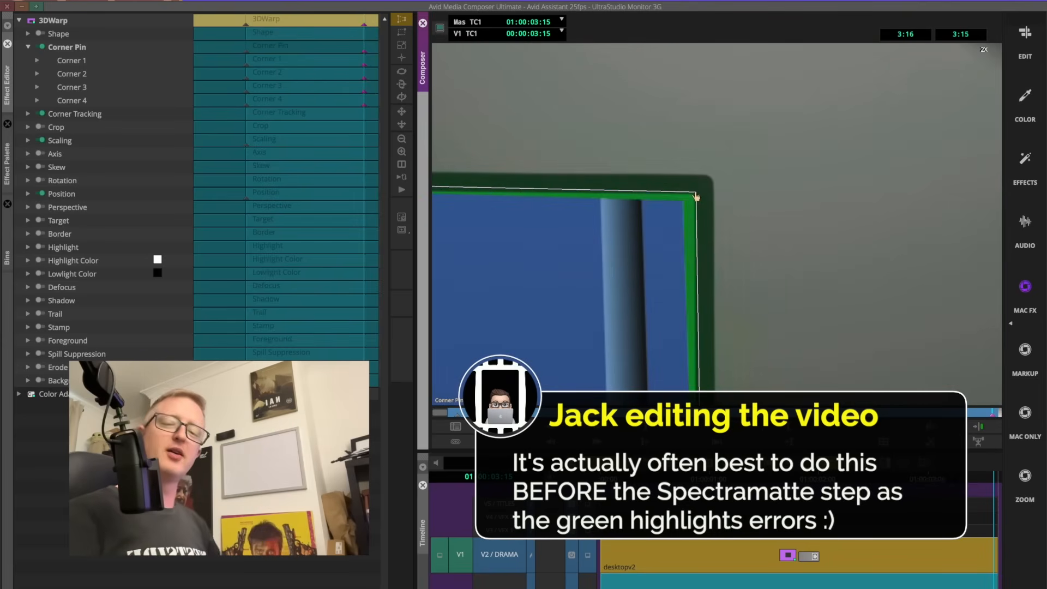
key("super+k")
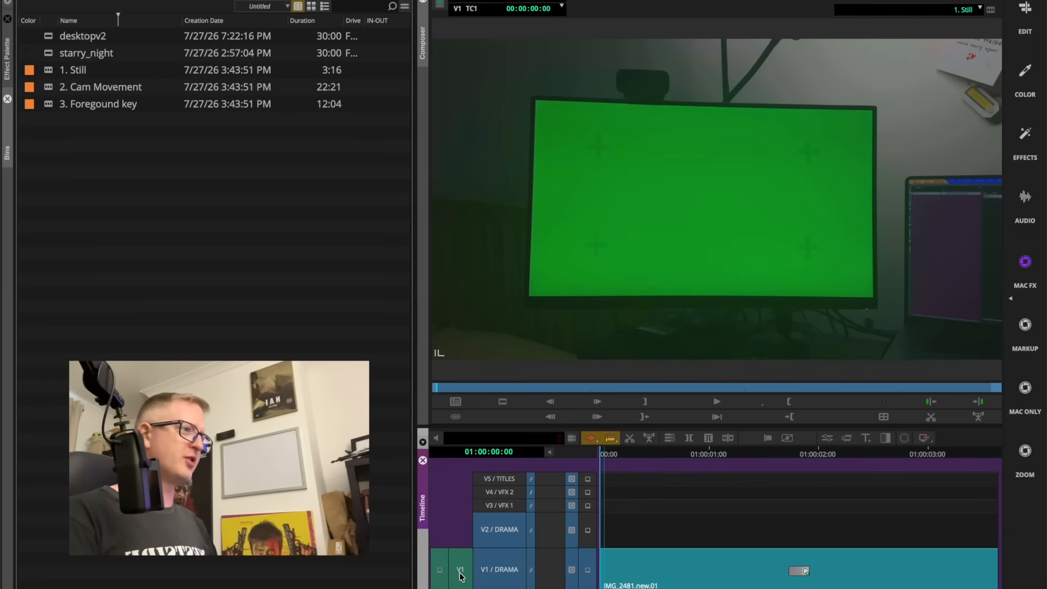
- Patch source V1 to V2 / DRAMA, overwrite desktopv2 above the green screen shot, and close the source window
left_click_drag(485, 529, 485, 528)
left_click(181, 172)
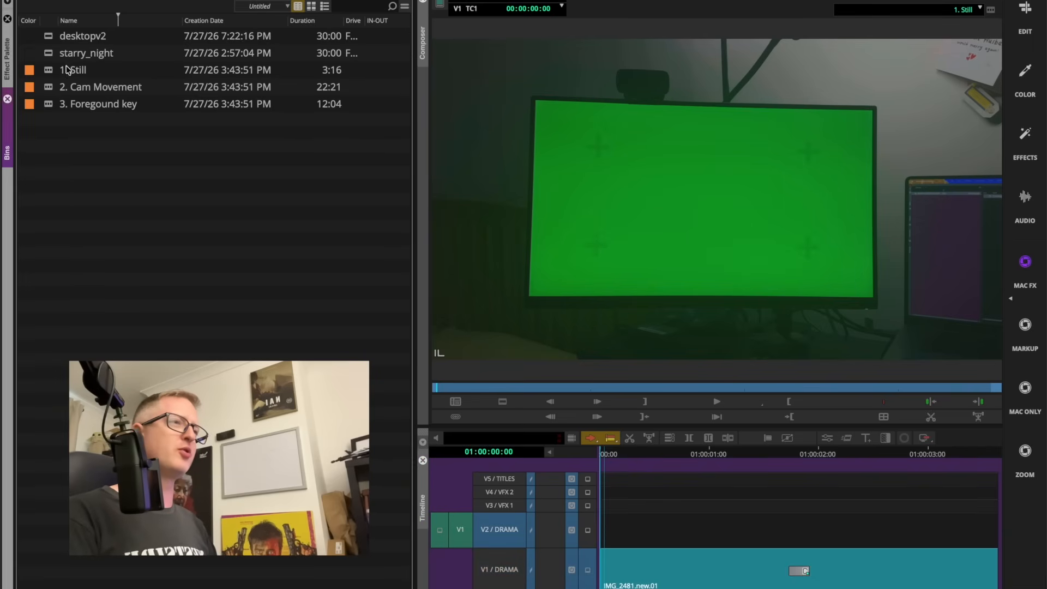
double_click(47, 40)
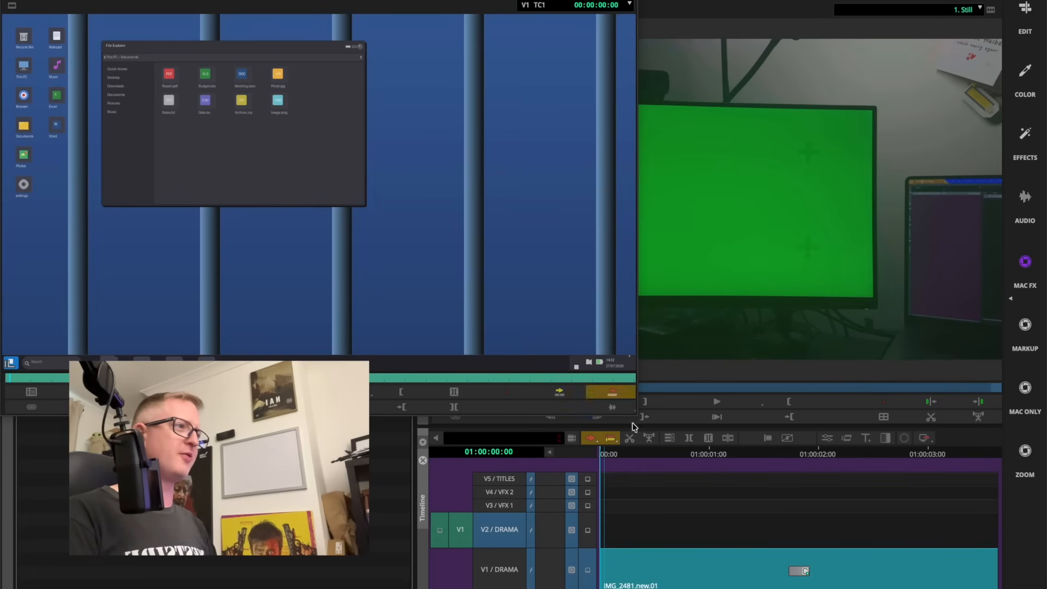
key("b")
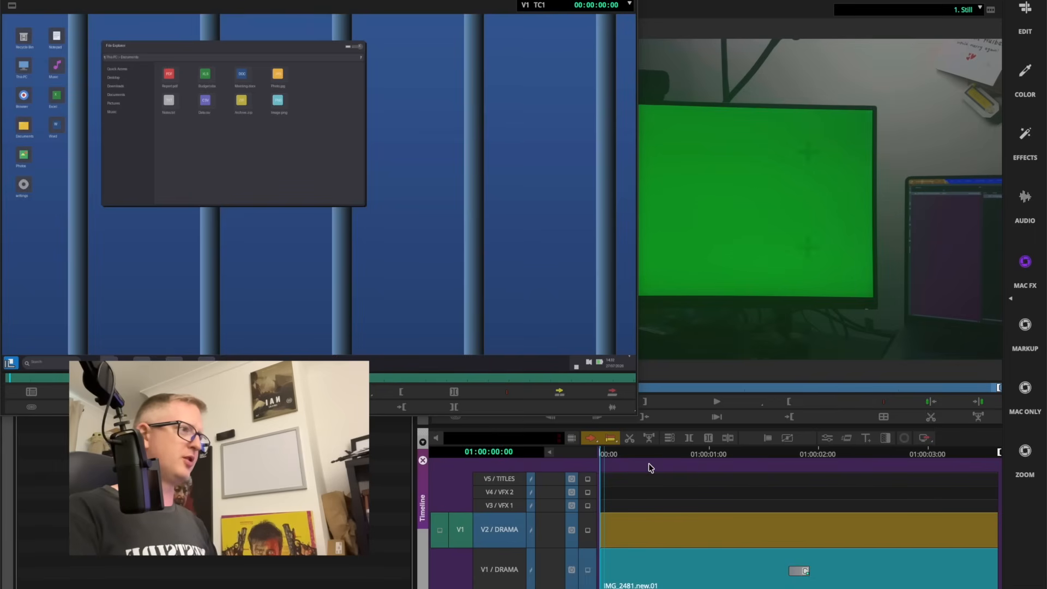
left_click(612, 393)
left_click(442, 192)
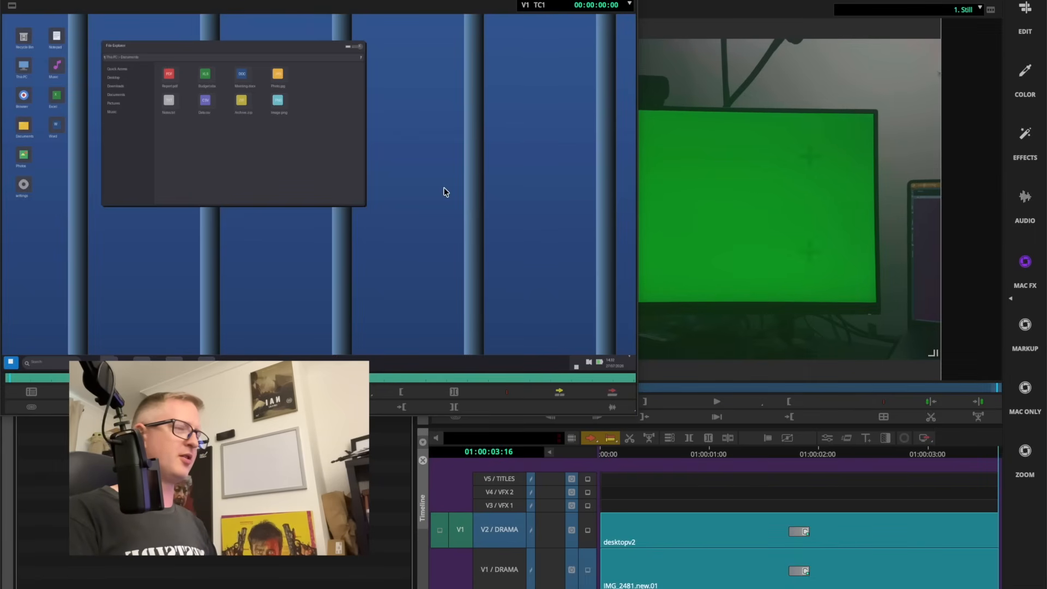
key("super+w")
- Return the playhead to the start of the sequence and turn on monitoring for V2 / DRAMA
key("Home")
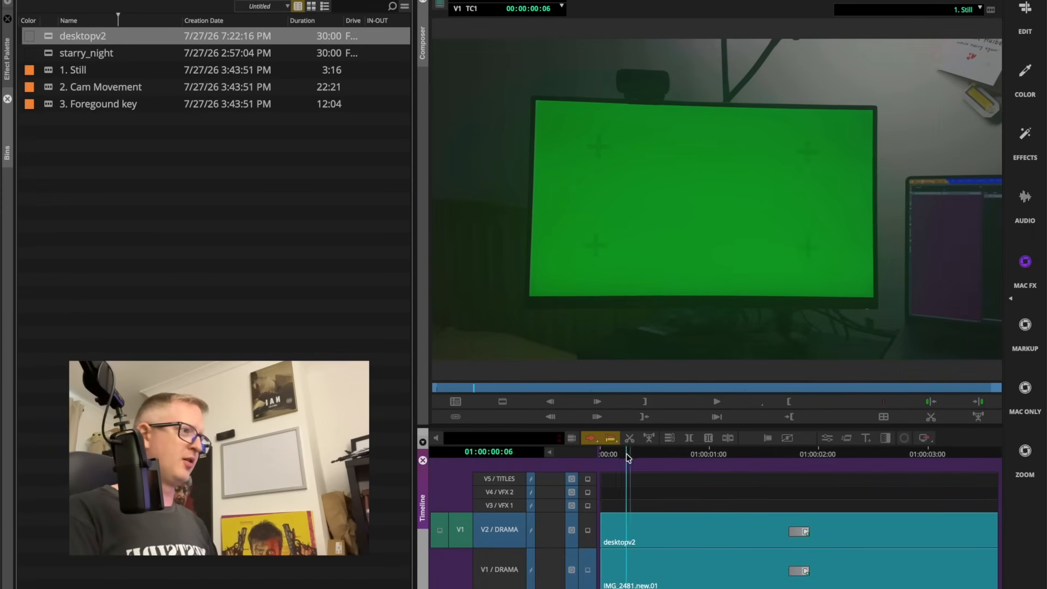
left_click(588, 531)
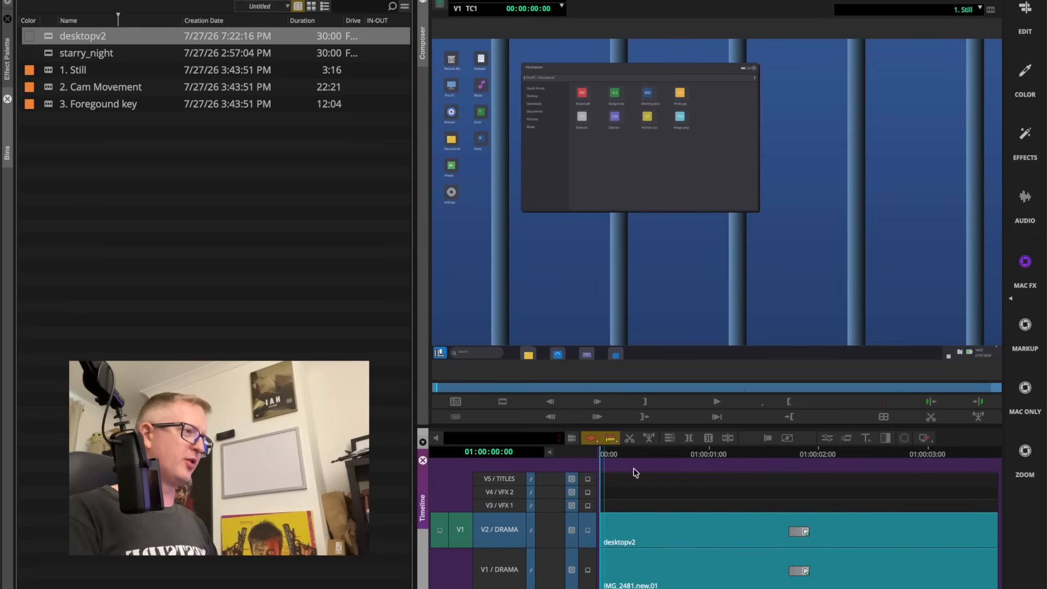
left_click_drag(635, 465, 488, 486)
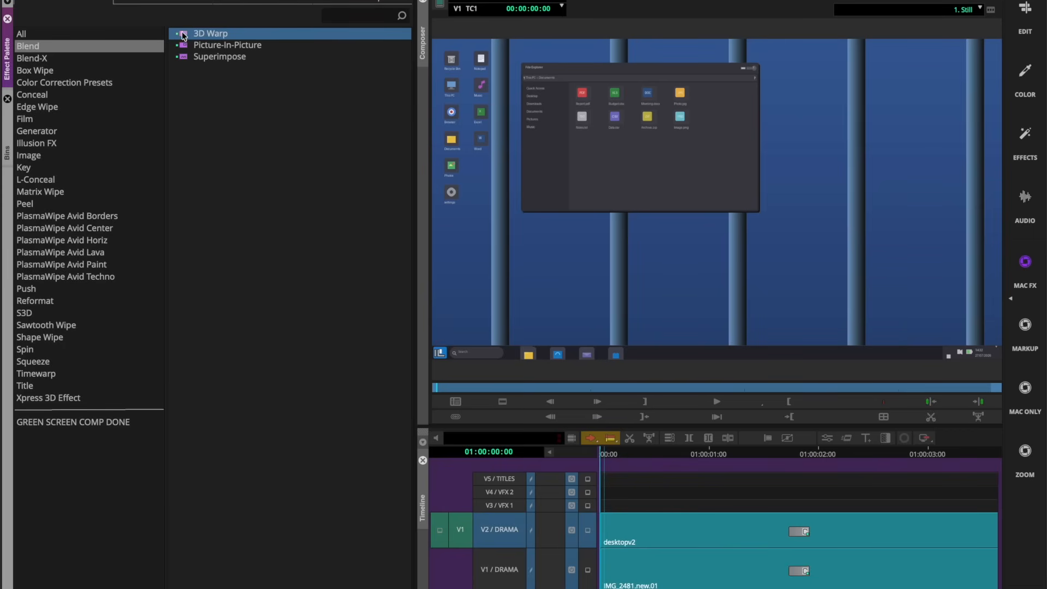
- Apply the 3D Warp effect from the Blend category to the desktopv2 clip on V2 and open its effect parameters
left_click_drag(807, 250, 799, 530)
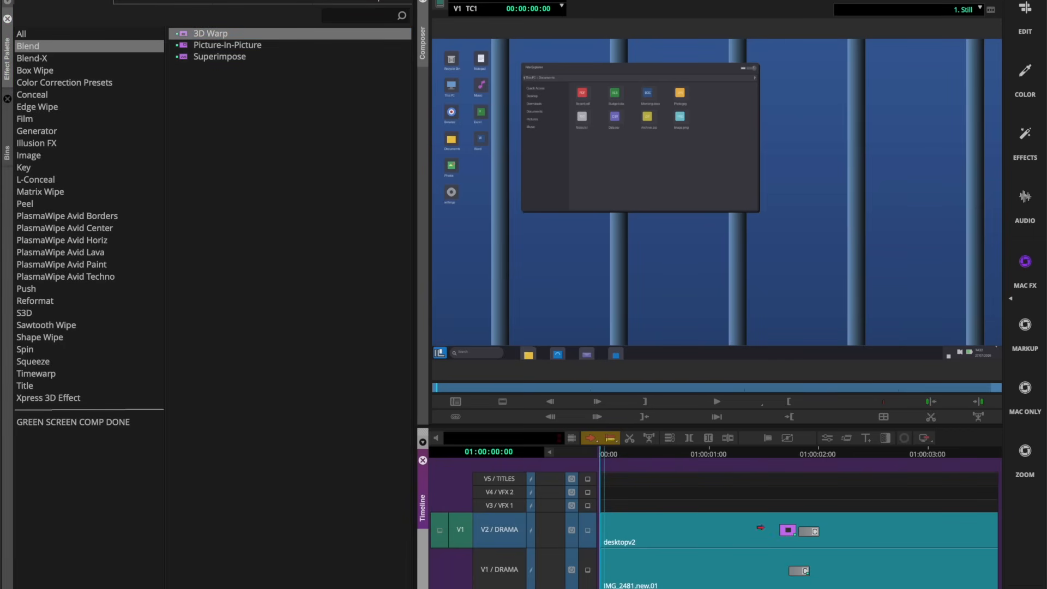
left_click(717, 524)
key("F8")
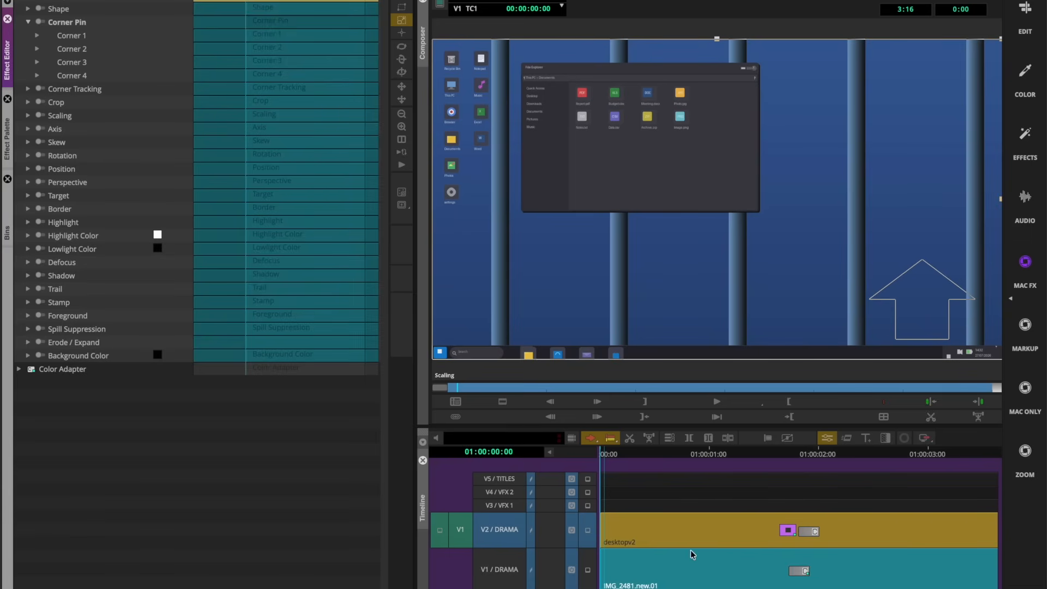
- Keep V2 / DRAMA monitored and scale the desktopv2 image down to fit inside the green screen at the clip's start
left_click(586, 570)
left_click(588, 530)
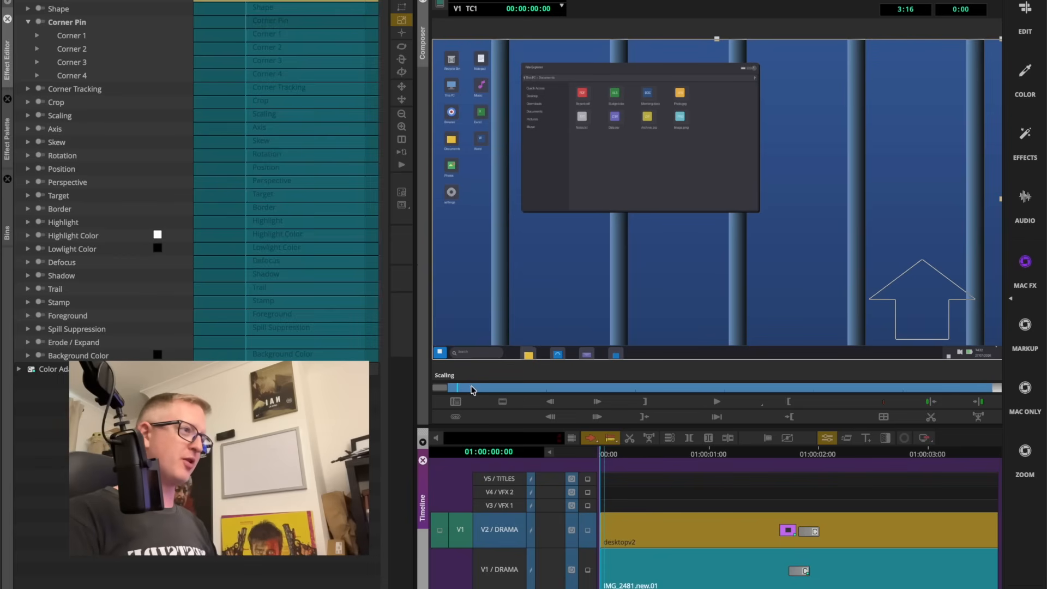
left_click(436, 392)
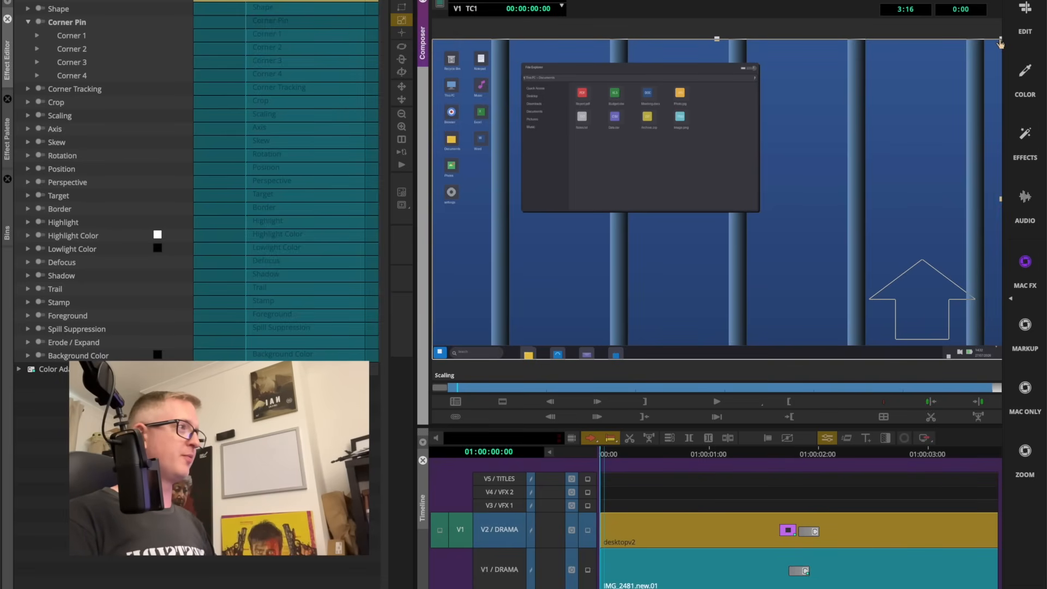
left_click_drag(1000, 43, 810, 153)
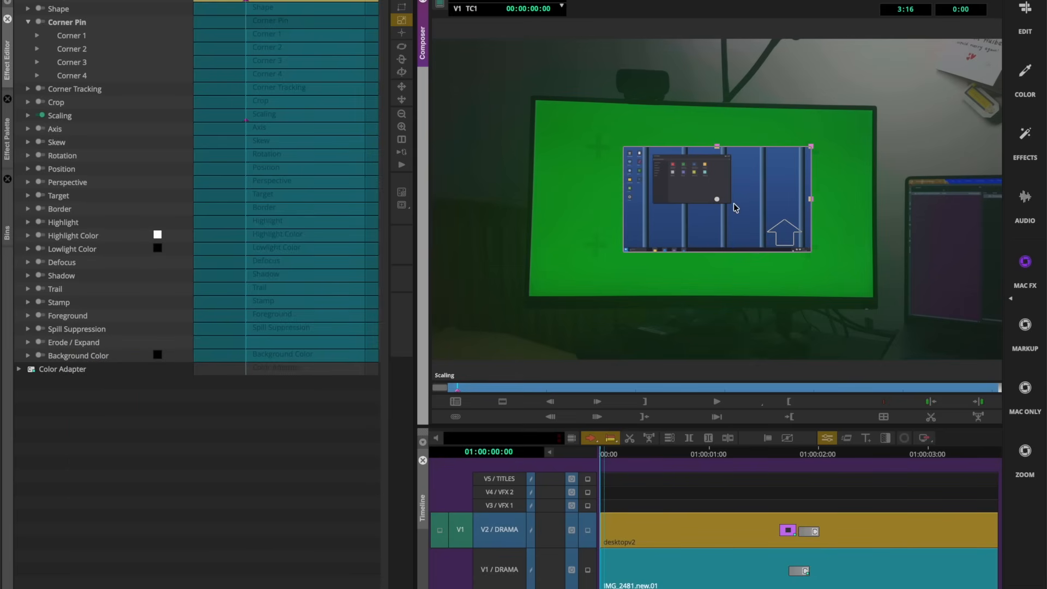
- Reposition the desktopv2 image near the middle of the green screen and scale it up slightly
left_click_drag(735, 206, 936, 307)
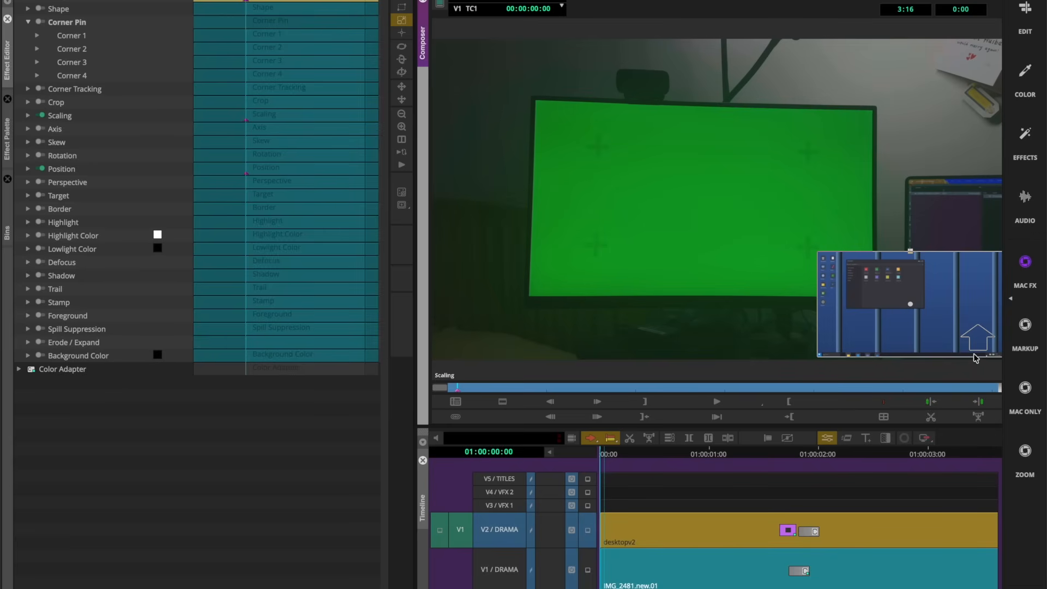
left_click_drag(953, 325, 747, 223)
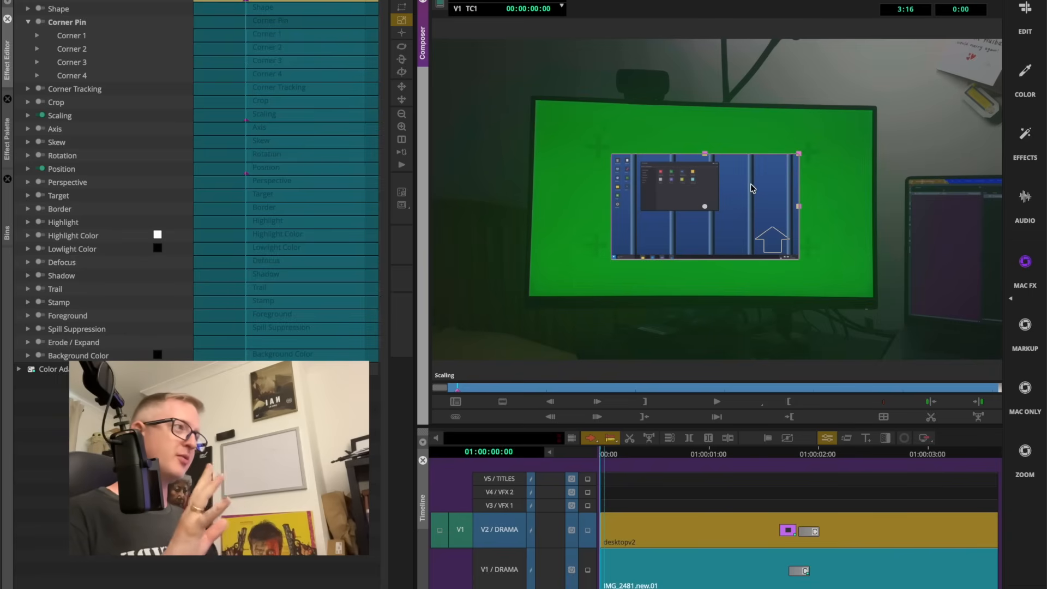
left_click_drag(798, 158, 836, 132)
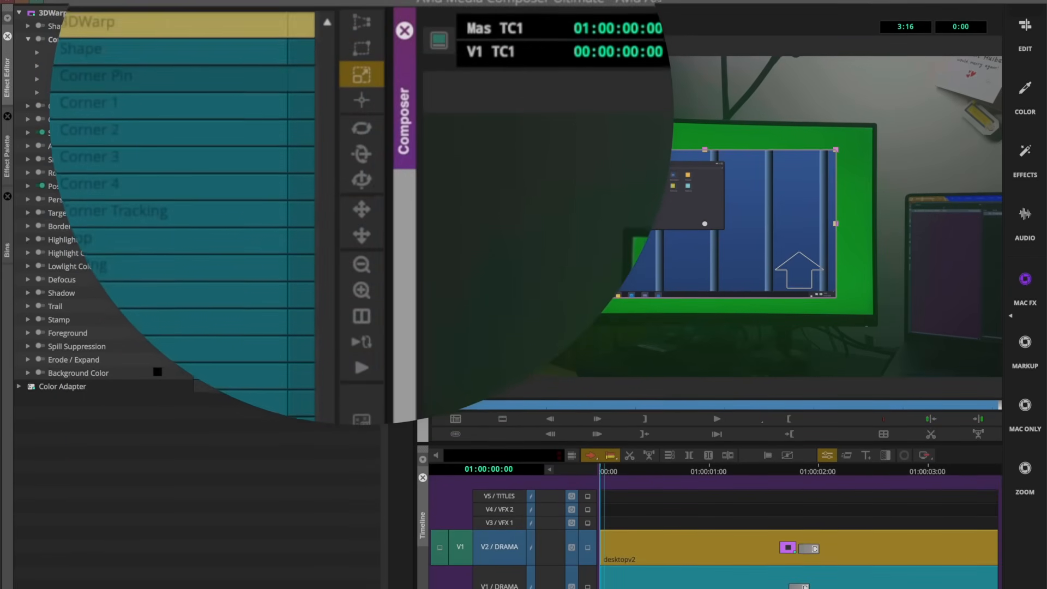
- Use Corner Pin to match the four corners of the desktopv2 image to the corners of the green monitor
left_click(368, 24)
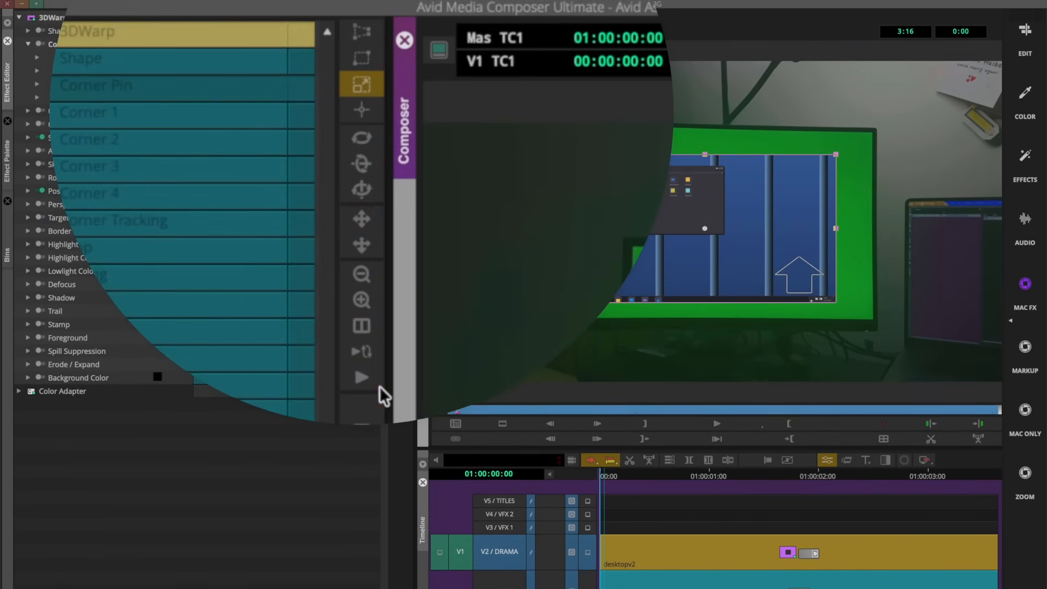
left_click(366, 31)
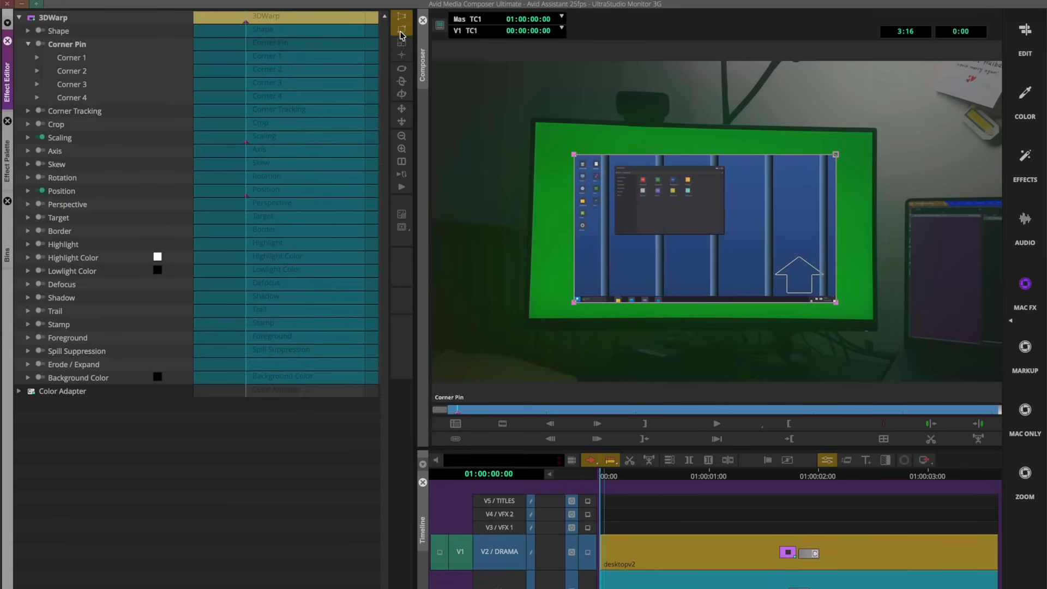
left_click(401, 42)
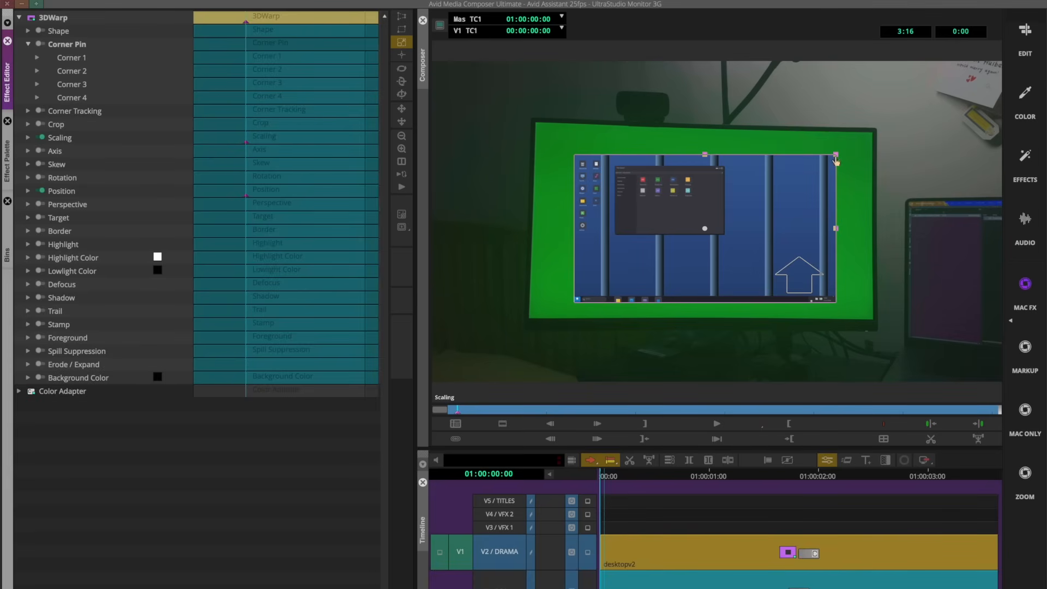
left_click(401, 16)
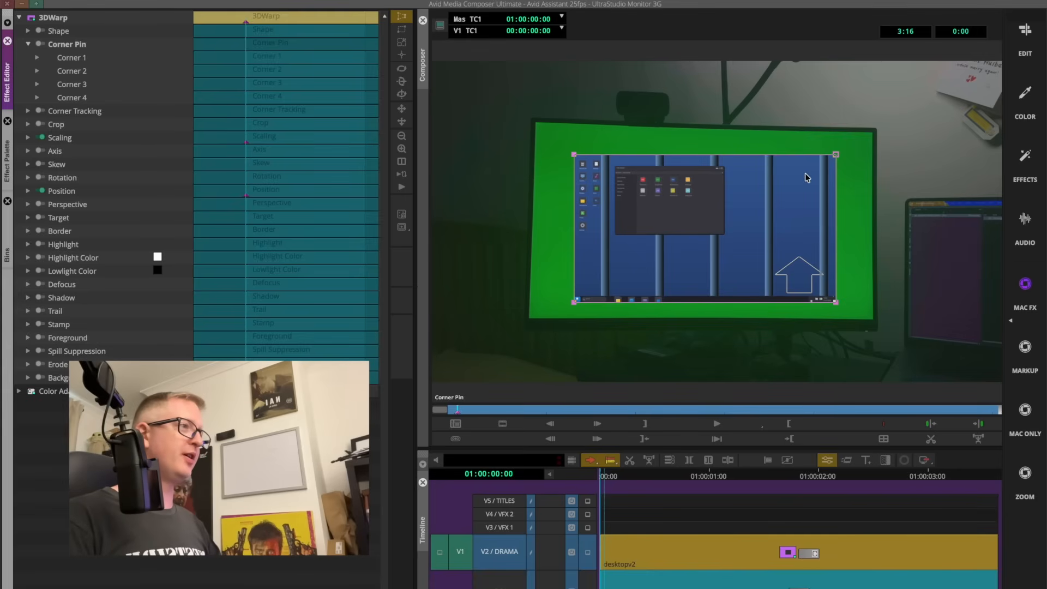
left_click_drag(573, 157, 534, 122)
left_click_drag(836, 155, 887, 111)
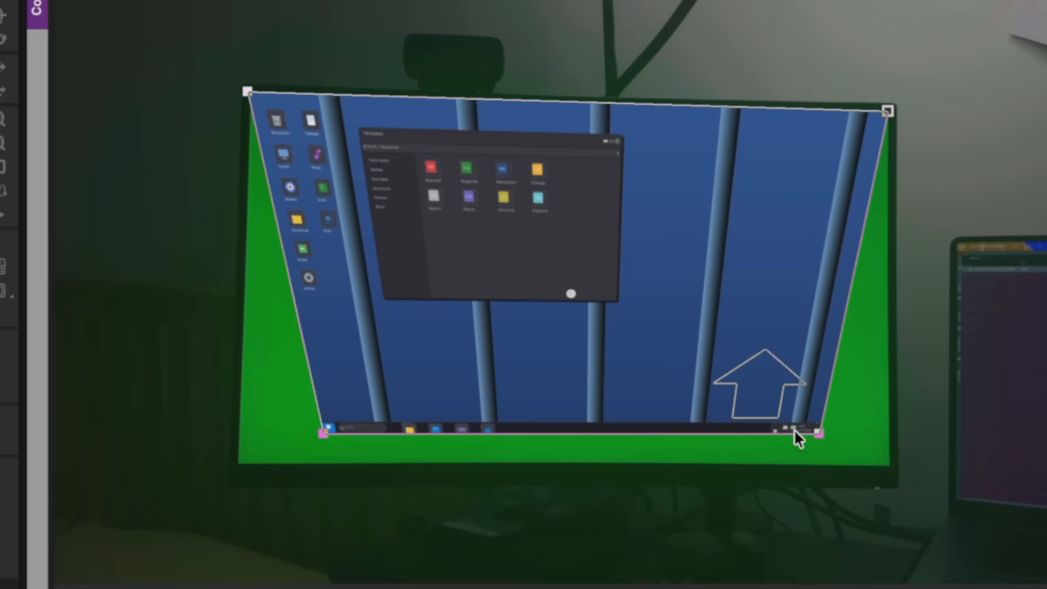
left_click_drag(822, 439, 892, 473)
left_click_drag(323, 435, 240, 468)
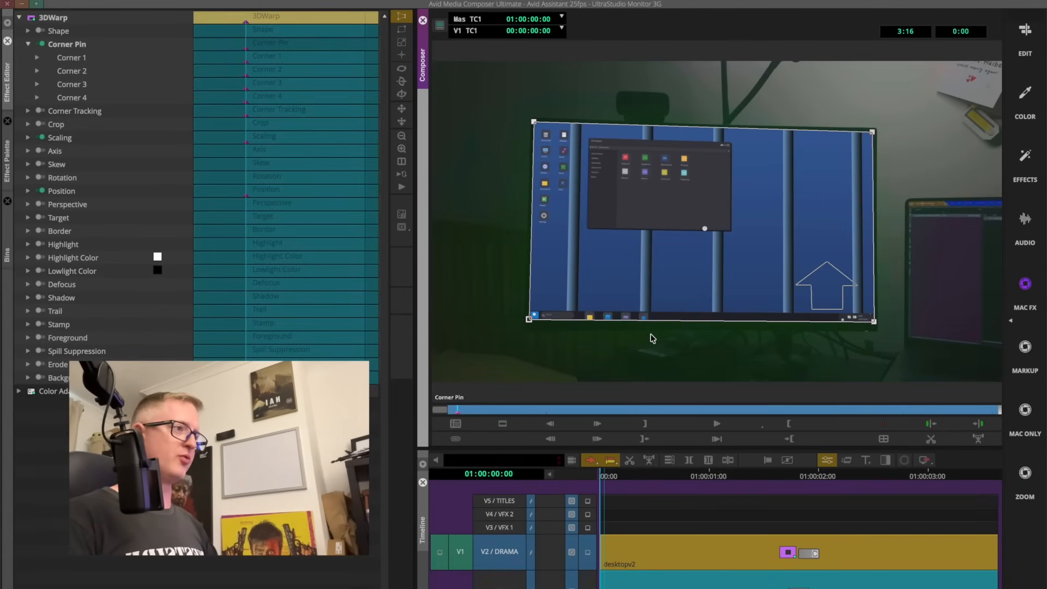
- Fine-tune the upper-left and lower-left corner pins against the monitor's inner edge at enlarged view
key("ctrl+l")
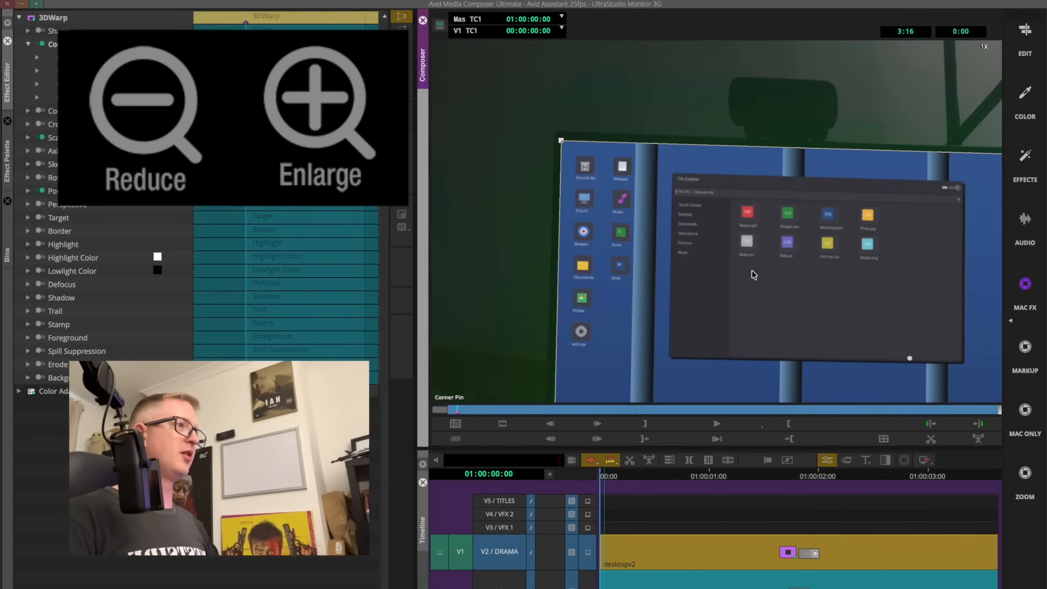
key("ctrl+l")
left_click_drag(620, 208, 850, 315)
mouse_move(498, 90)
left_mouse_down()
mouse_move(539, 125)
mouse_move(502, 90)
left_mouse_up()
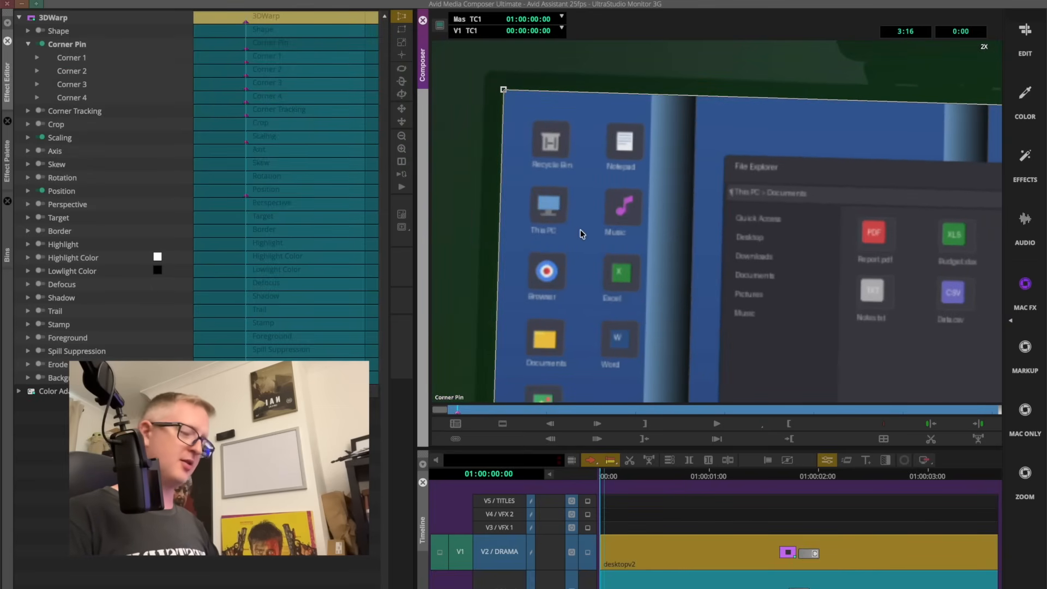
left_click_drag(608, 206, 630, 3)
left_click_drag(603, 354, 622, 110)
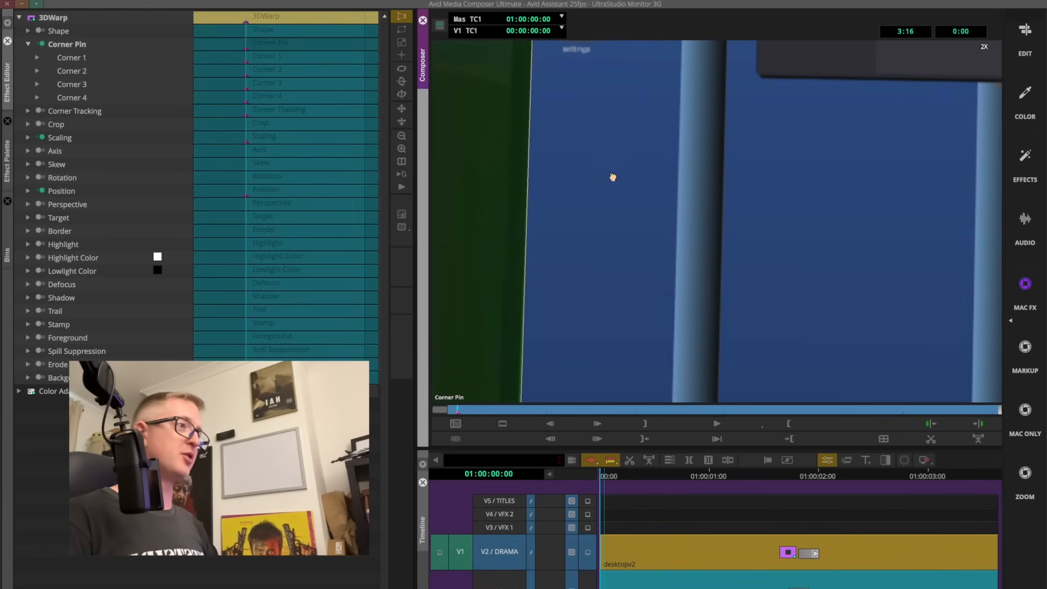
left_click_drag(613, 177, 625, 32)
mouse_move(537, 228)
left_mouse_down()
mouse_move(567, 192)
mouse_move(534, 227)
left_mouse_up()
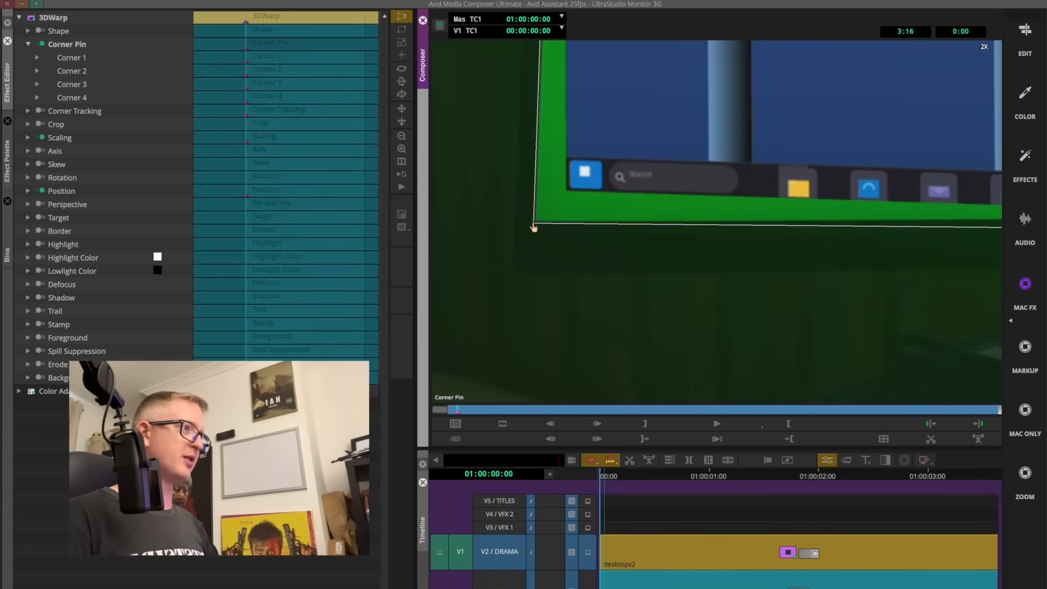
- Fine-tune the lower-right corner pin so the desktopv2 image meets the monitor's lower-right corner
key("super+k")
key("super+k")
key("super+l")
left_click_drag(858, 273, 579, 116)
key("super+l")
key("super+l")
left_click_drag(672, 159, 616, 121)
mouse_move(842, 225)
left_mouse_down()
mouse_move(831, 211)
mouse_move(844, 209)
left_mouse_up()
- Fine-tune the upper-right corner pin to cover the green edge and restore the full-frame view
left_click_drag(860, 244, 872, 327)
left_click_drag(880, 140, 869, 311)
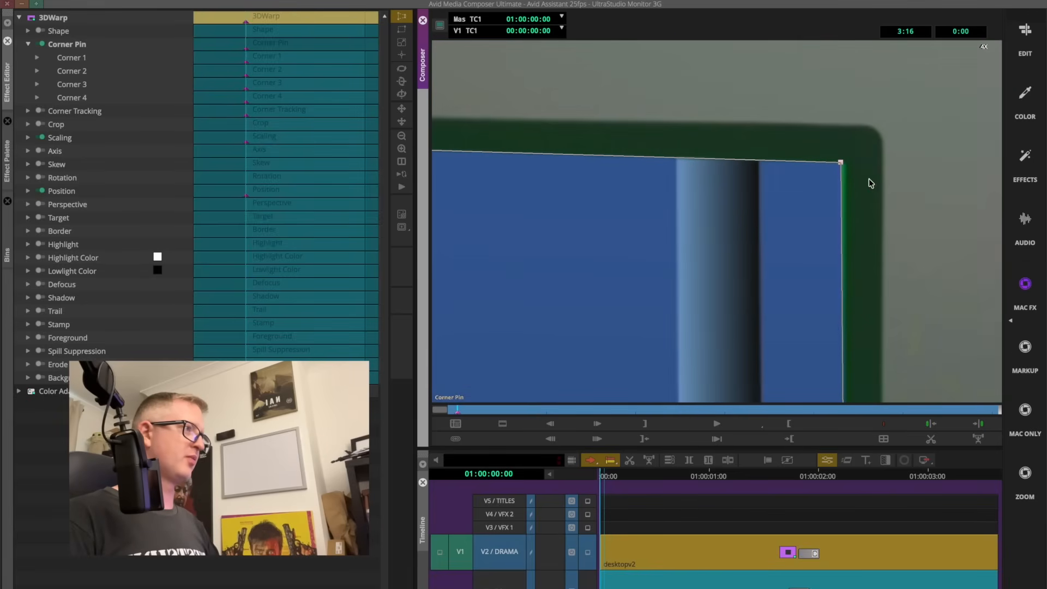
mouse_move(842, 167)
left_mouse_down()
mouse_move(789, 241)
mouse_move(847, 167)
left_mouse_up()
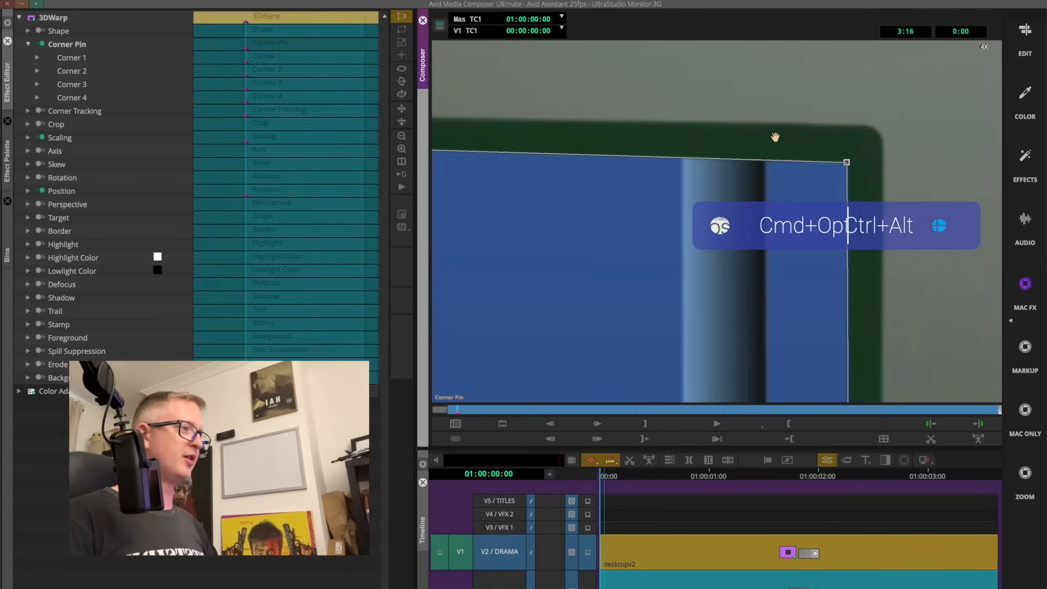
left_click_drag(662, 297, 438, 311)
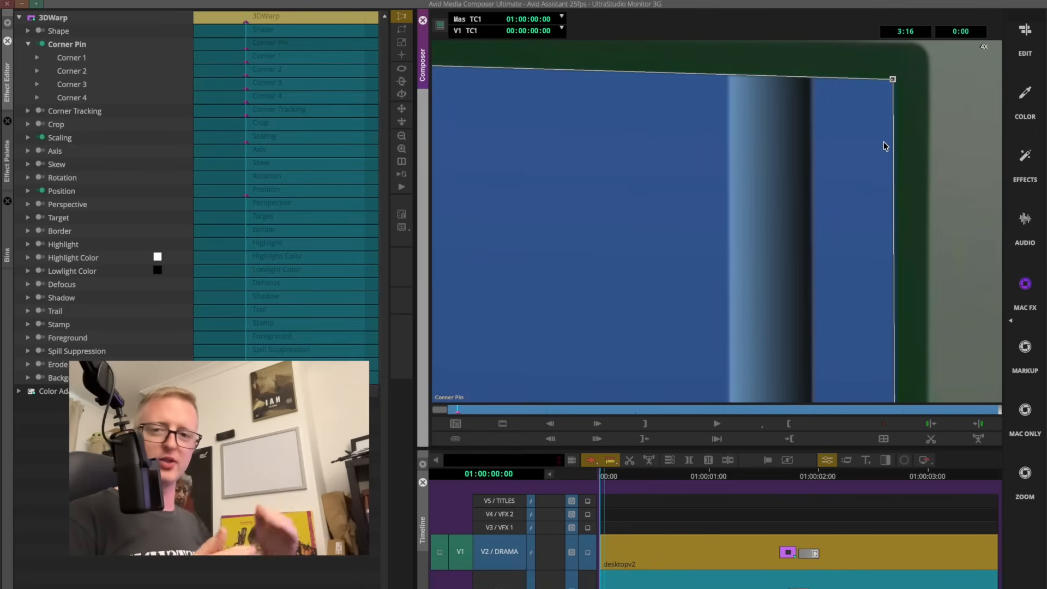
key("super+k")
key("super+k")
key("super+k")
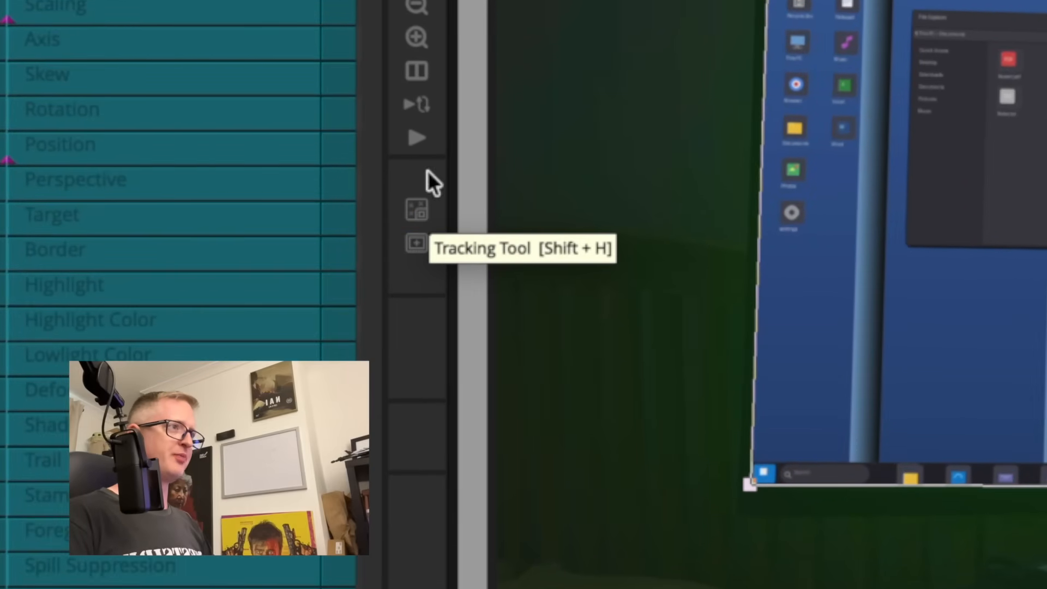
- Open the Tracking Tool, shrink its window and place it clear of the green screen image
left_click(419, 207)
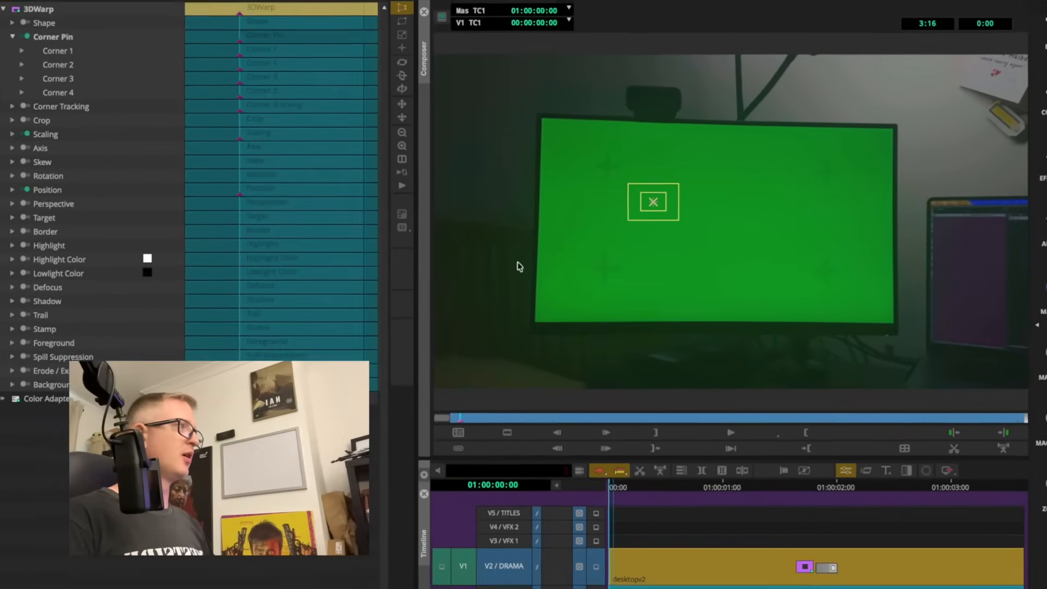
left_click_drag(805, 201, 311, 98)
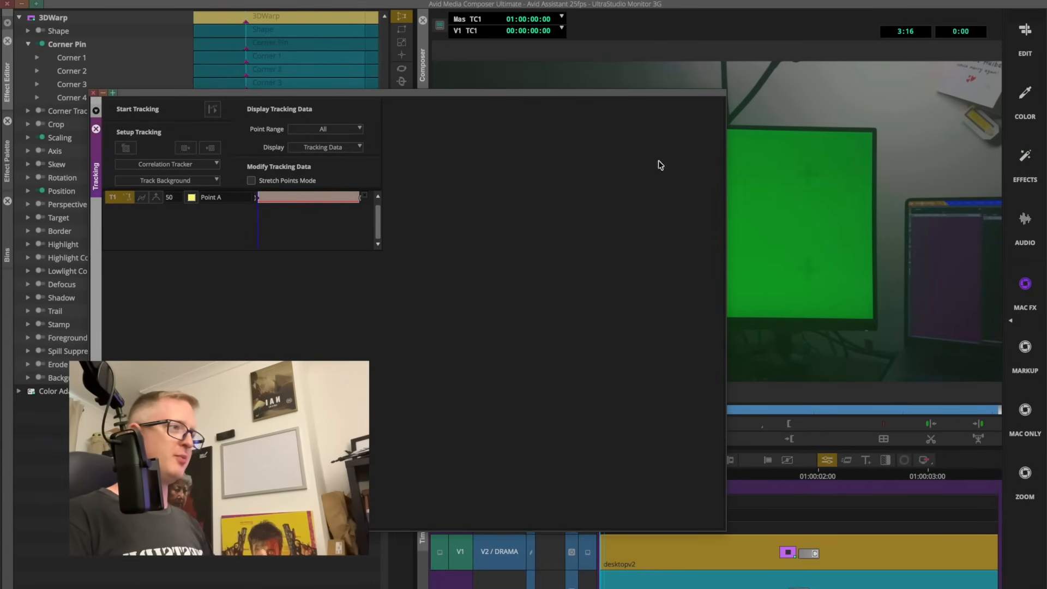
left_click_drag(723, 528, 416, 299)
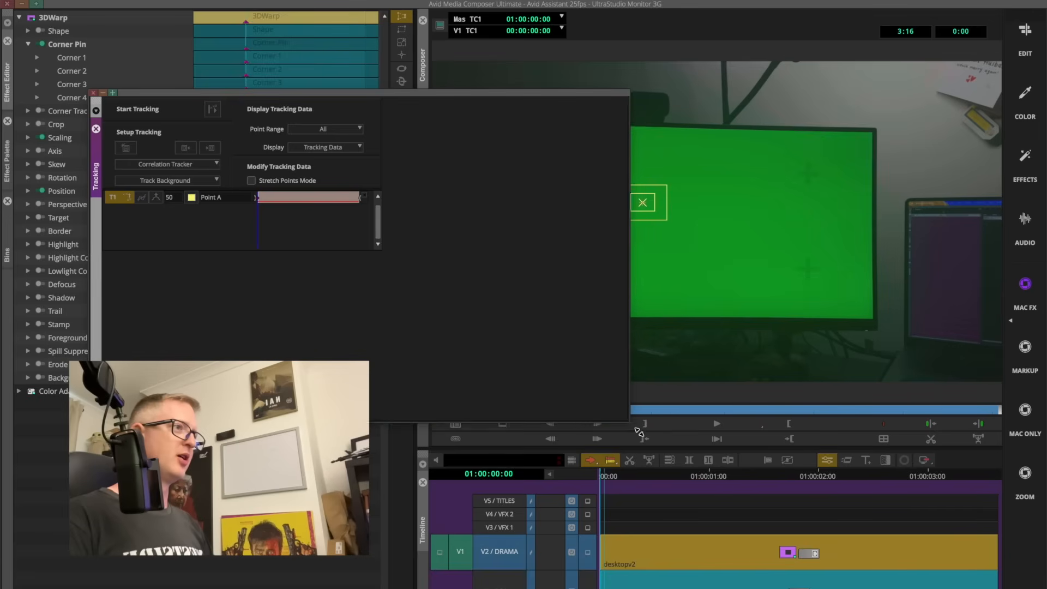
left_click_drag(381, 251, 502, 374)
left_click_drag(398, 306, 422, 298)
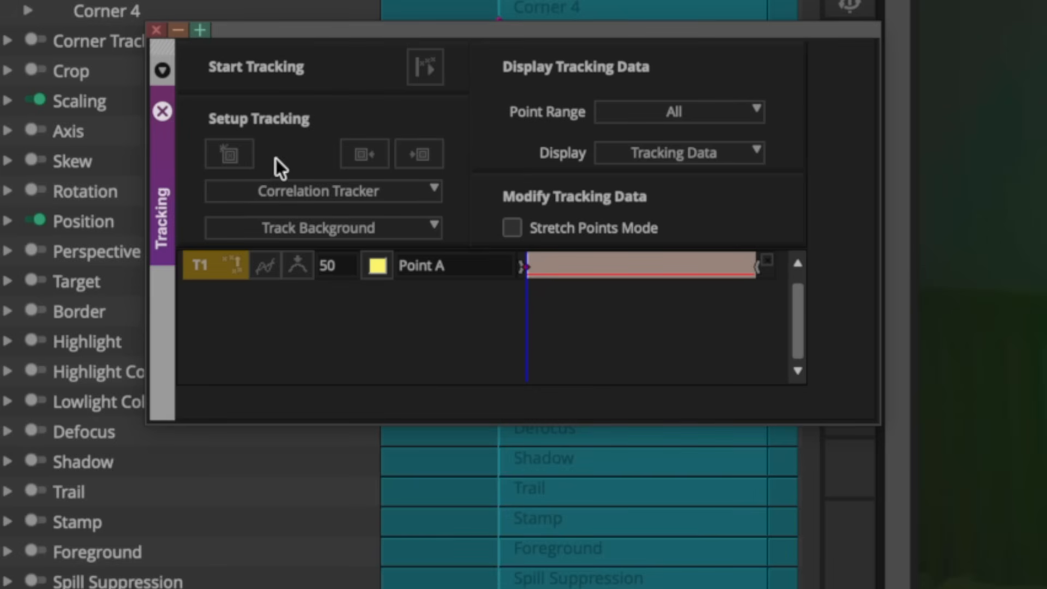
- Add three more trackers, Point B, Point C and Point D, alongside Point A
left_click(239, 155)
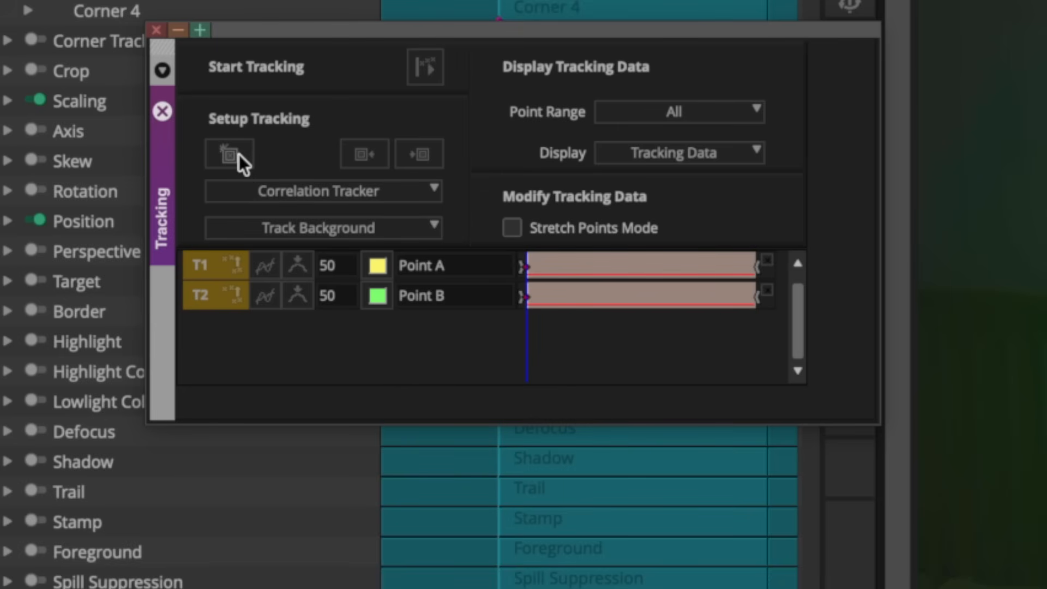
left_click(239, 155)
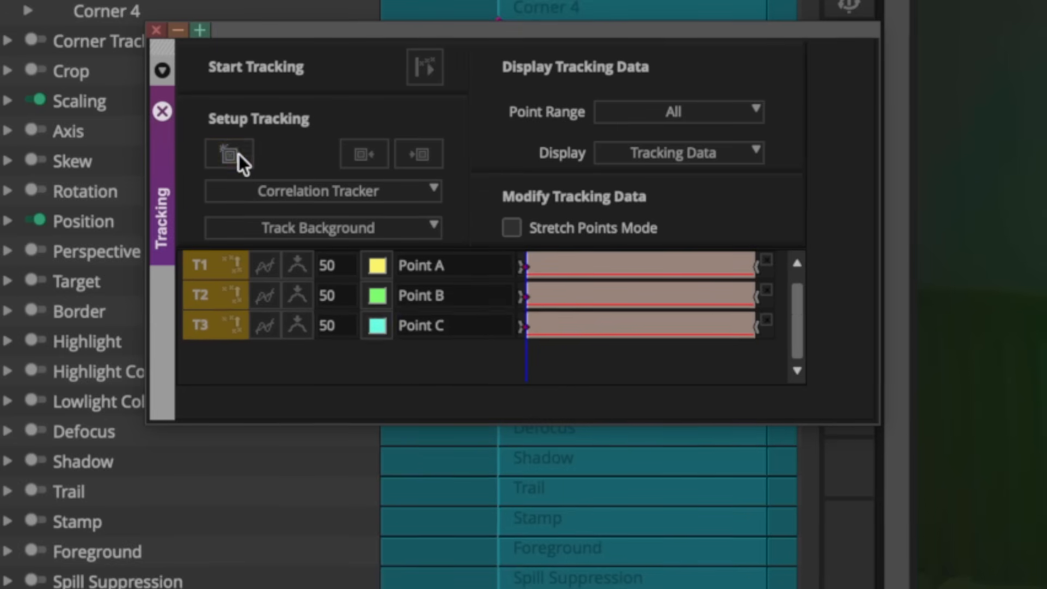
left_click(239, 155)
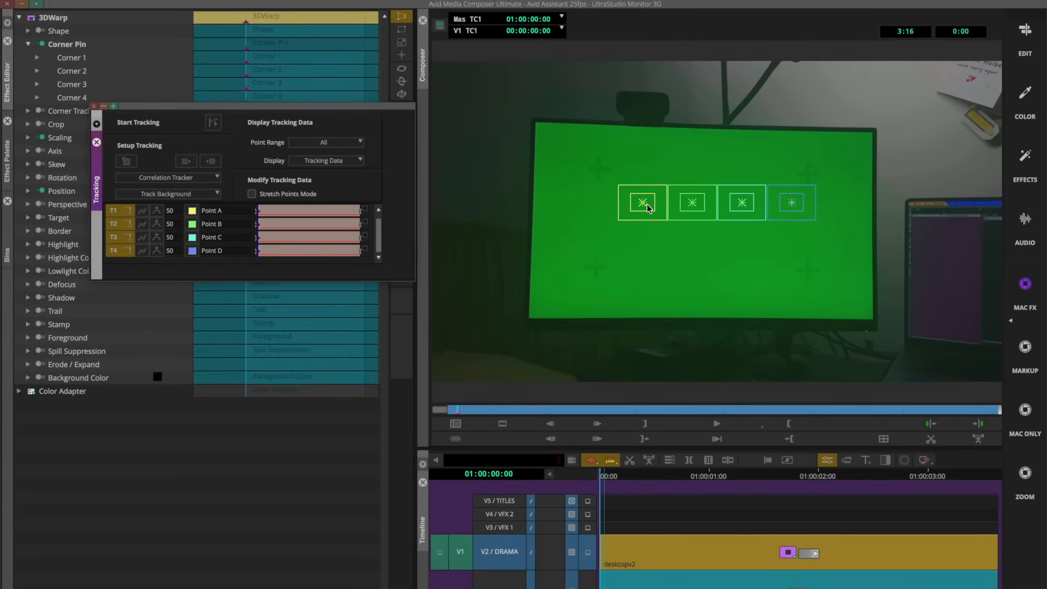
- Place Points A, B, C and D on the green screen's crosses, clockwise from the upper-left one
left_click_drag(653, 207, 603, 175)
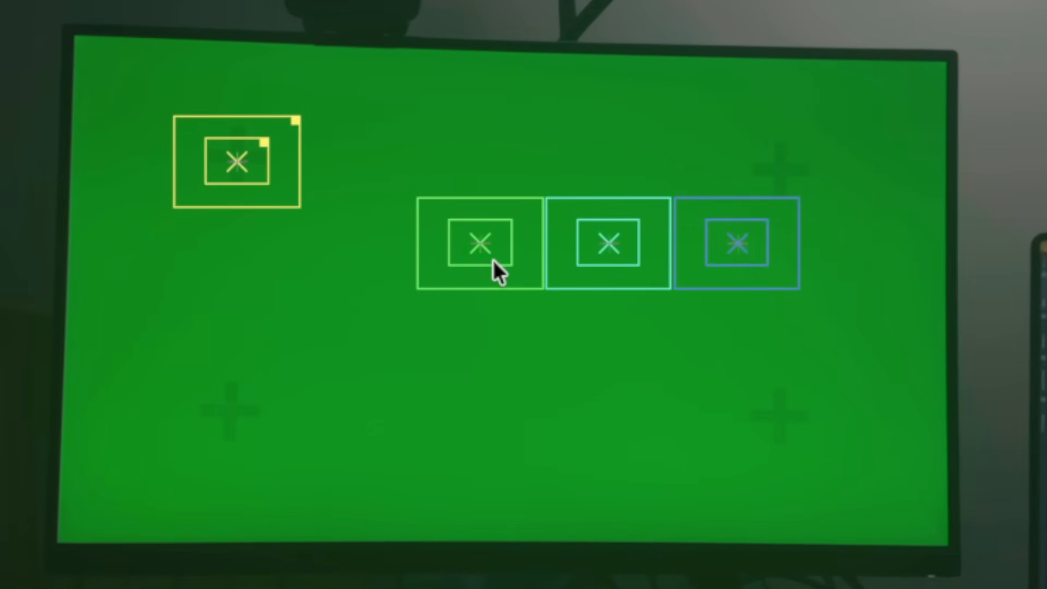
left_click_drag(493, 259, 794, 192)
left_click_drag(633, 257, 801, 430)
left_click_drag(766, 261, 257, 428)
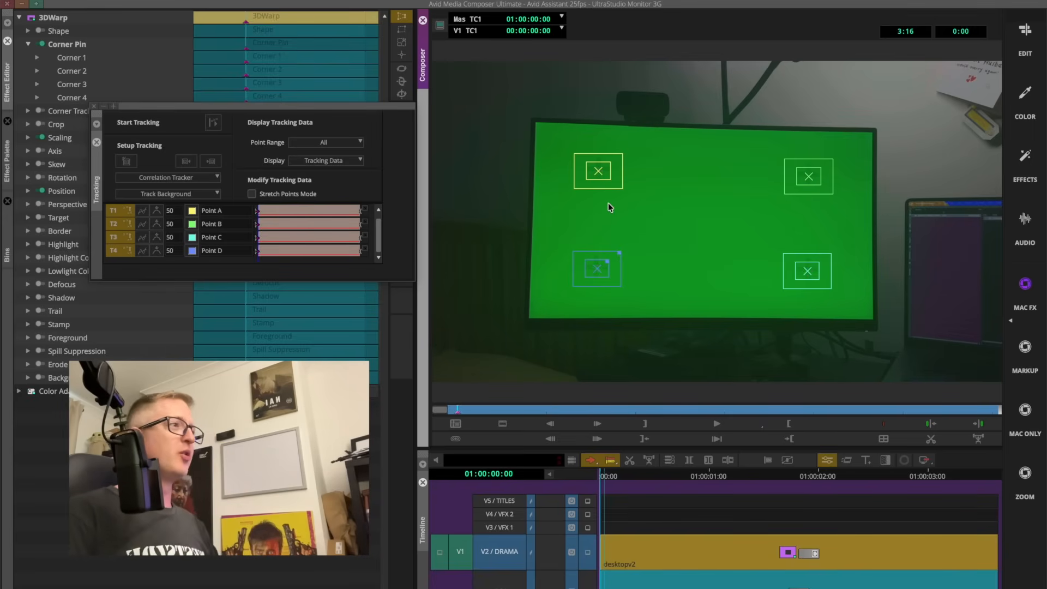
- Enlarge the search and pattern boxes of all four trackers to enclose the cross markers
left_click(620, 252)
left_click_drag(604, 261, 611, 255)
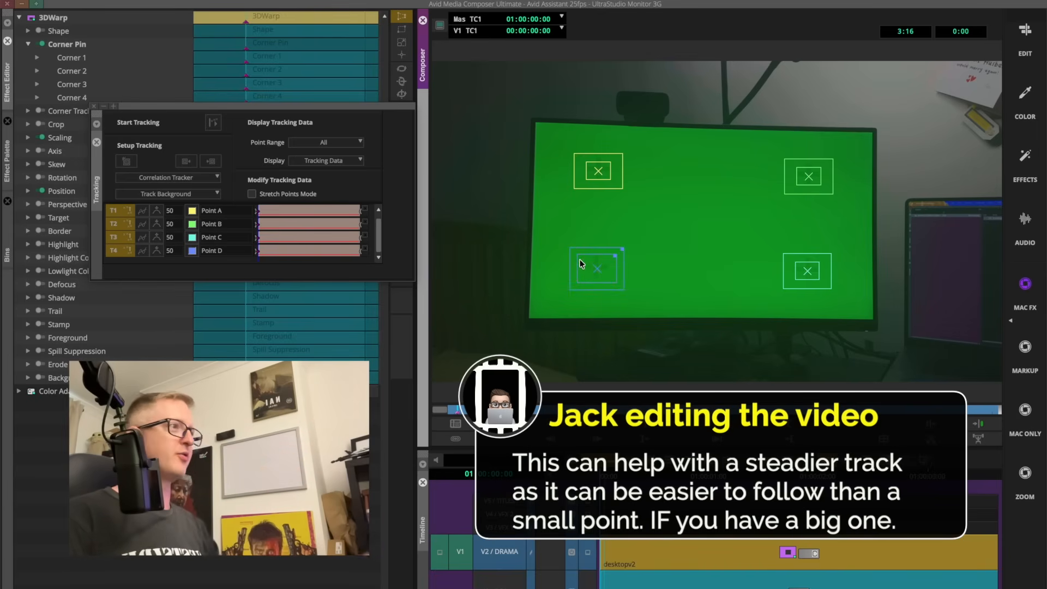
mouse_move(621, 154)
left_mouse_down()
mouse_move(626, 148)
mouse_move(616, 154)
left_mouse_up()
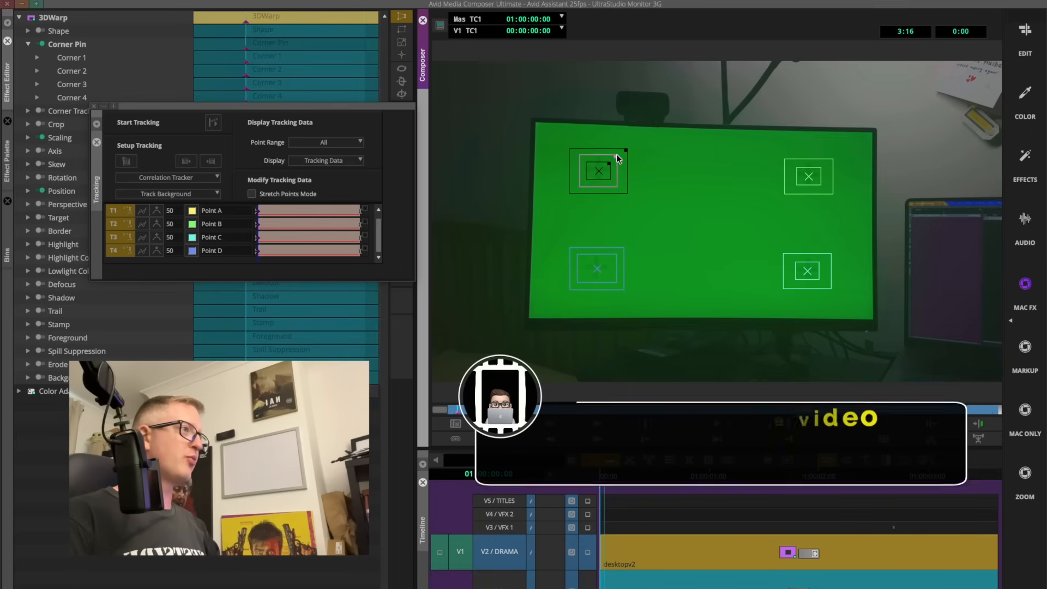
mouse_move(832, 161)
left_mouse_down()
mouse_move(820, 168)
mouse_move(830, 159)
left_mouse_up()
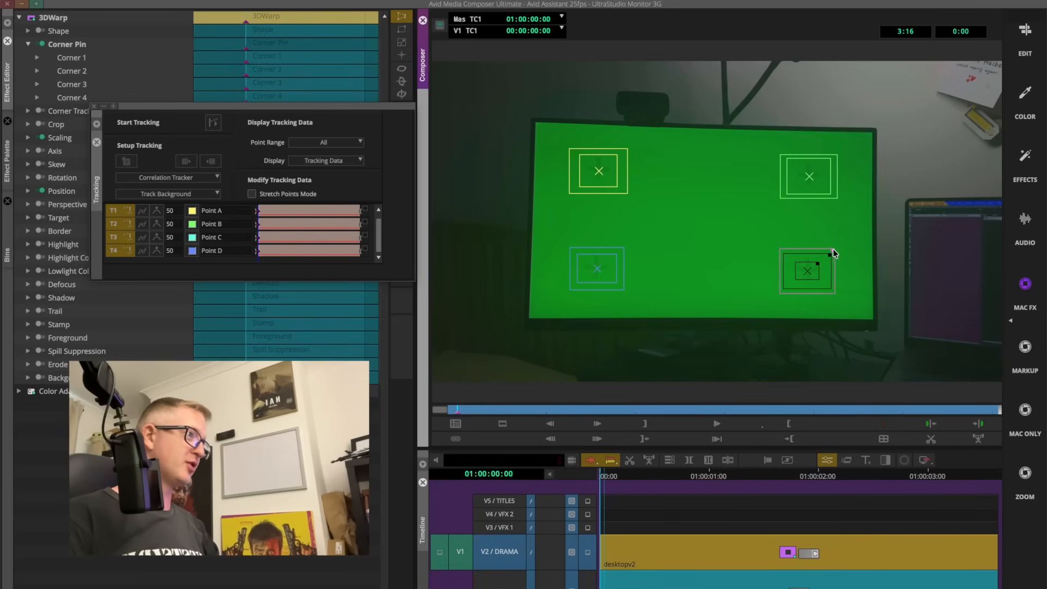
left_click_drag(832, 248, 827, 255)
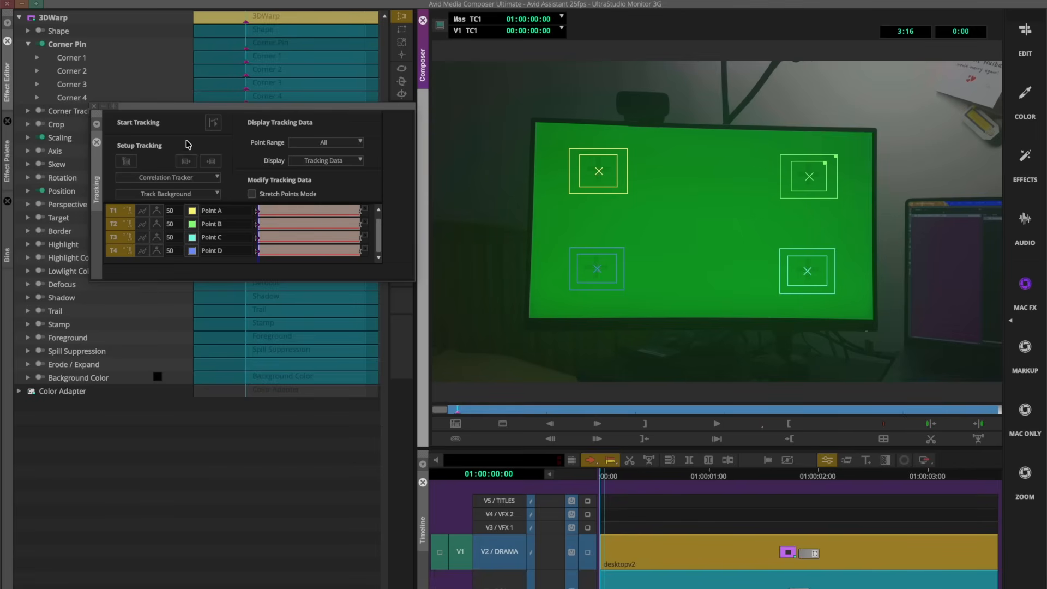
- Track all four points through the clip and close the Tracking Tool with the playhead back at the start
left_click(212, 124)
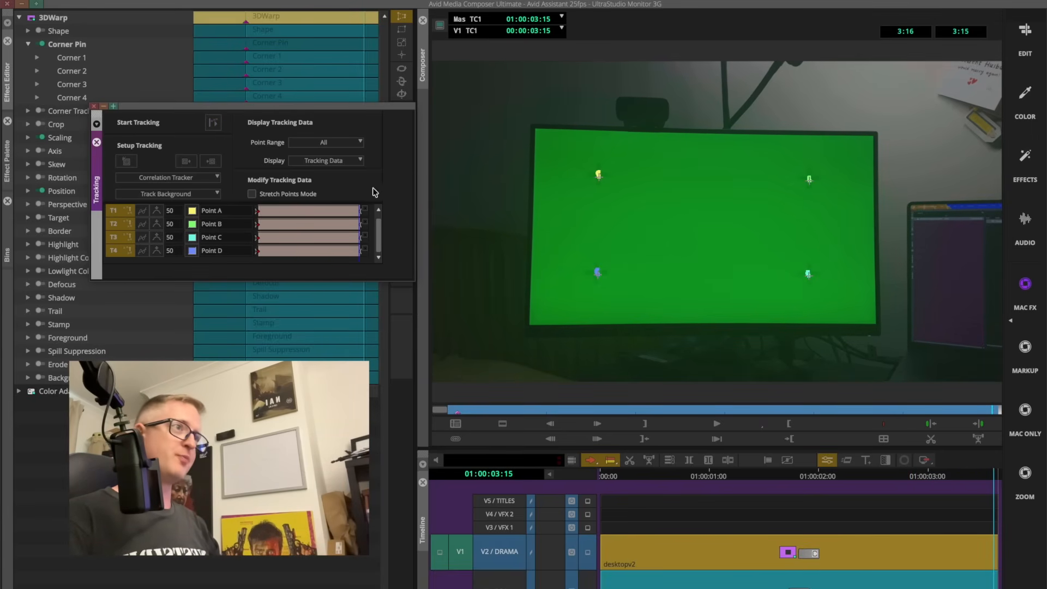
key("Home")
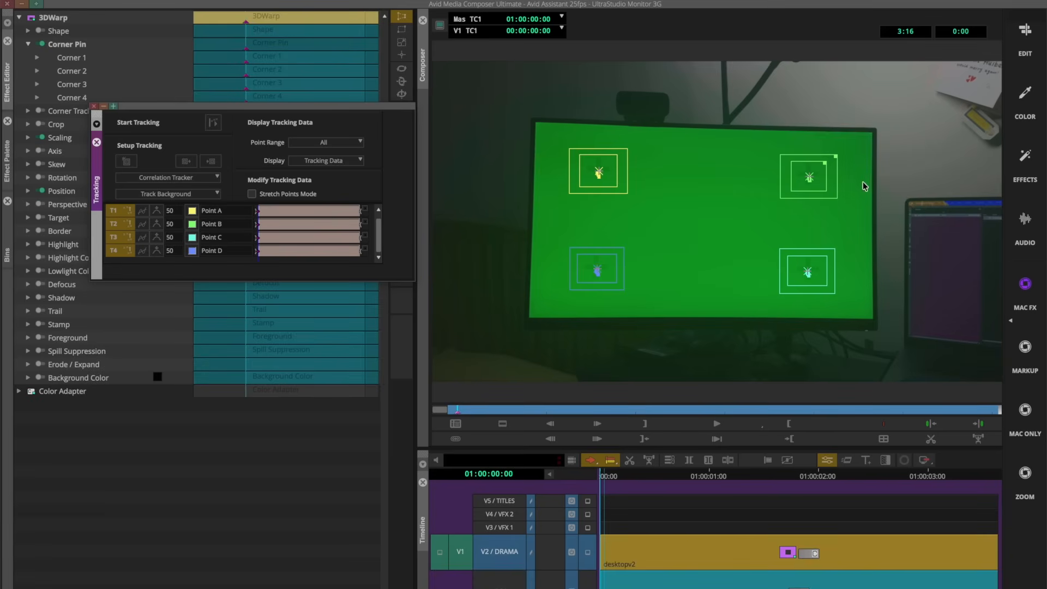
left_click(97, 143)
- Select the desktopv2 clip on V2 / DRAMA and reopen its 3D Warp effect parameters
left_click_drag(628, 476, 377, 495)
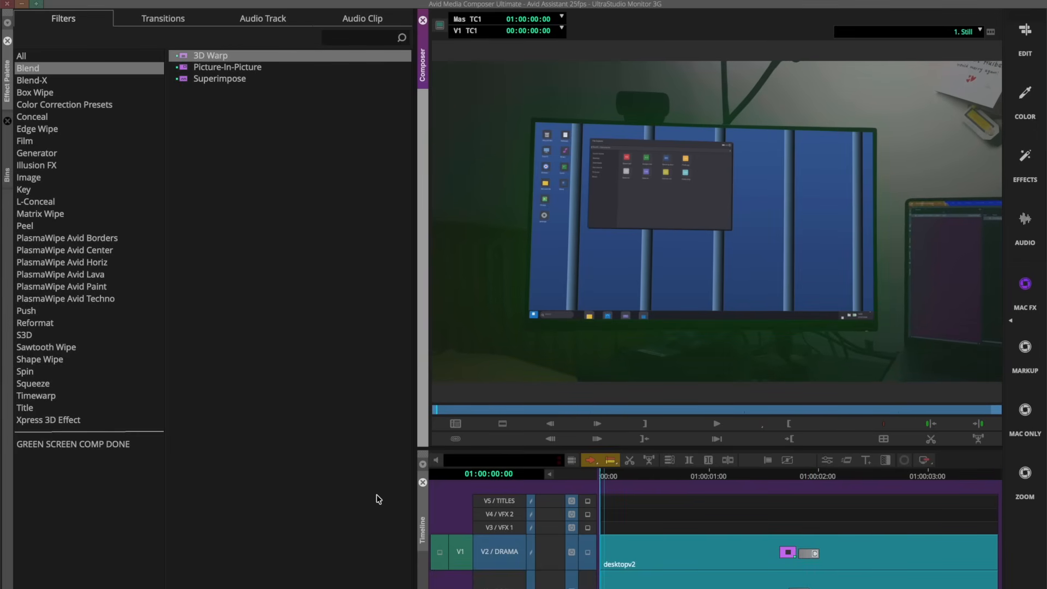
left_click(743, 565)
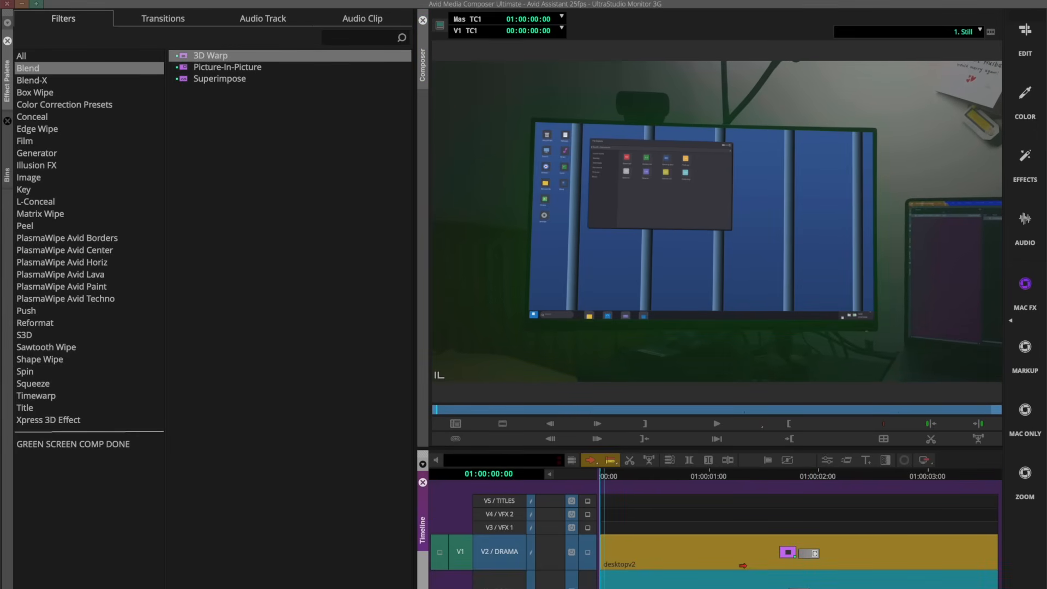
key("F8")
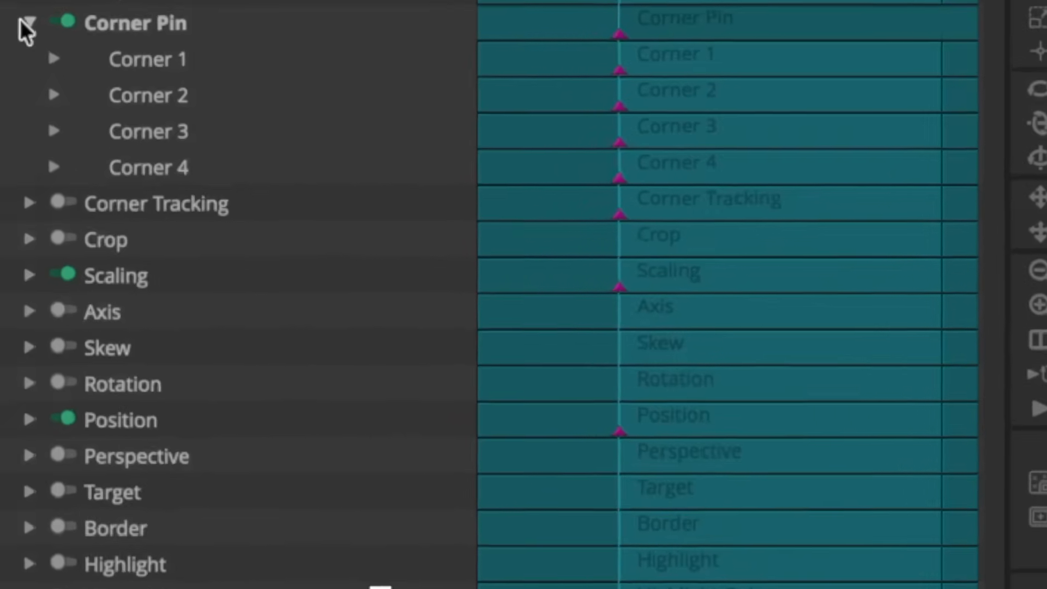
- Assign T1 Point A, T2 Point B, T3 Point C and T4 Point D to the four Corner Tracking slots in order
left_click(31, 44)
left_click(32, 57)
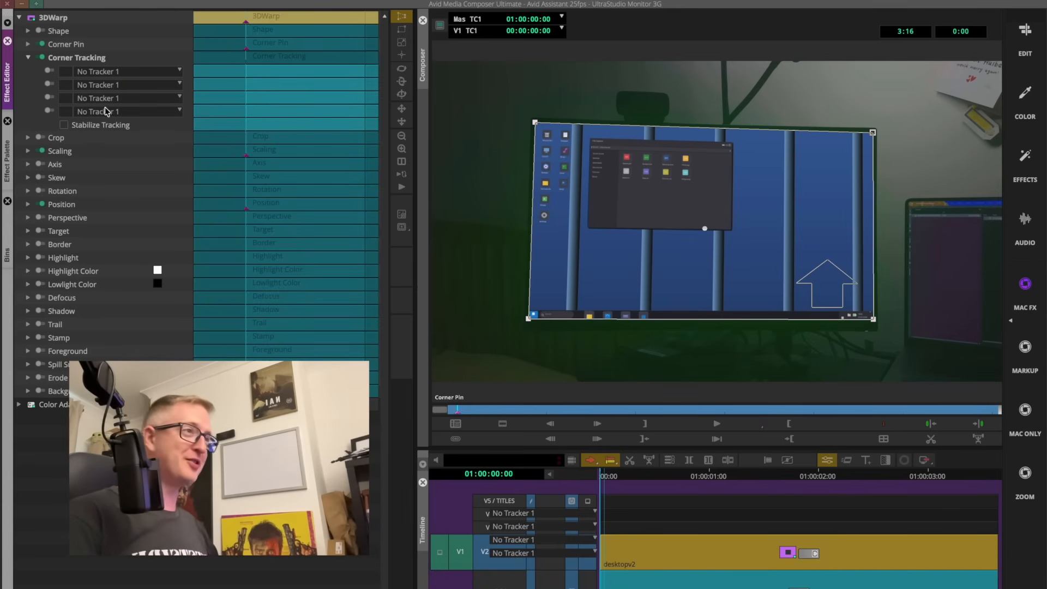
left_click(107, 70)
left_click(118, 99)
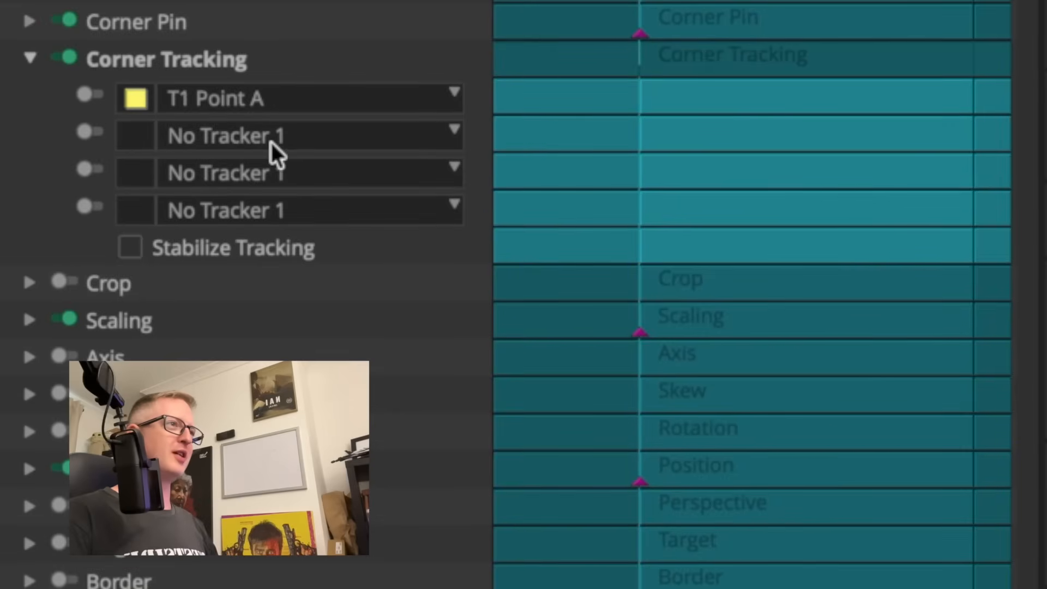
left_click(115, 86)
left_click(283, 256)
left_click(287, 173)
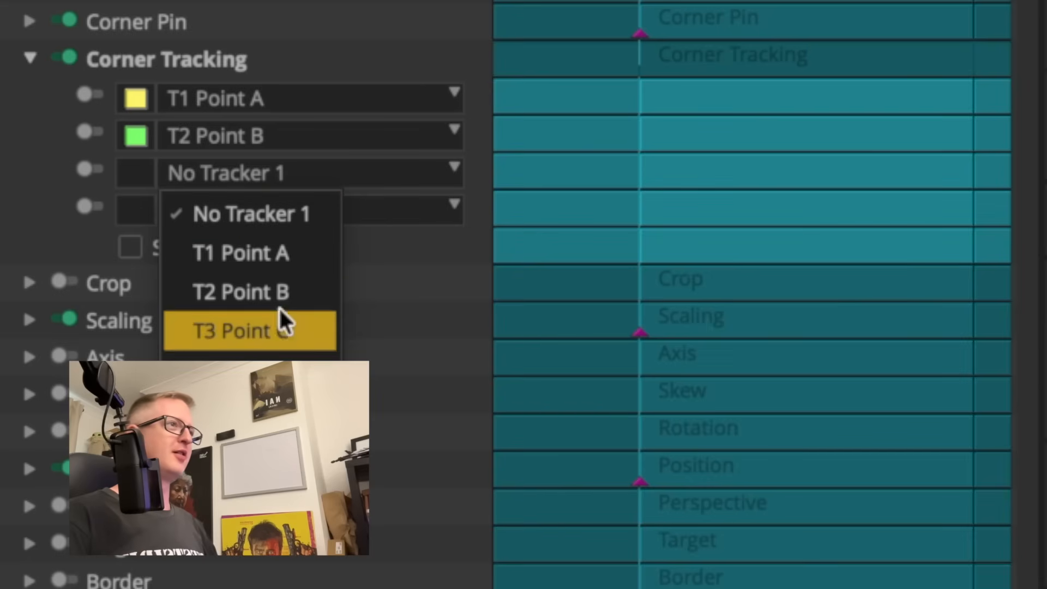
left_click(279, 326)
left_click(292, 220)
left_click(245, 403)
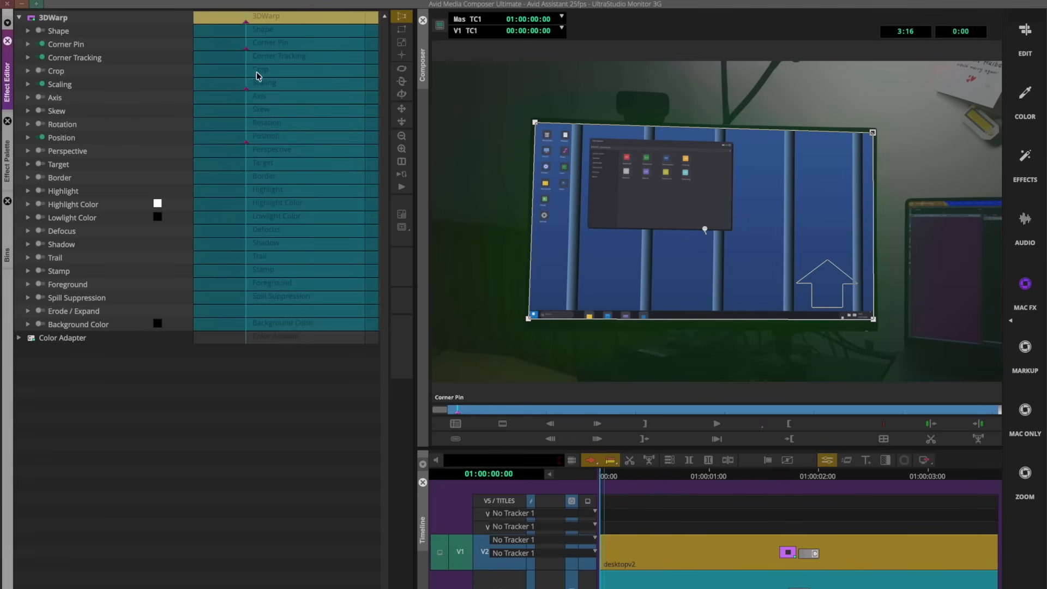
- Scrub back and forth through the clip to its end to check how the tracked desktop follows the monitor
left_click_drag(251, 69, 495, 61)
left_click_drag(297, 72, 148, 84)
left_click_drag(234, 86, 465, 61)
left_click_drag(320, 72, 24, 95)
left_click_drag(243, 77, 444, 61)
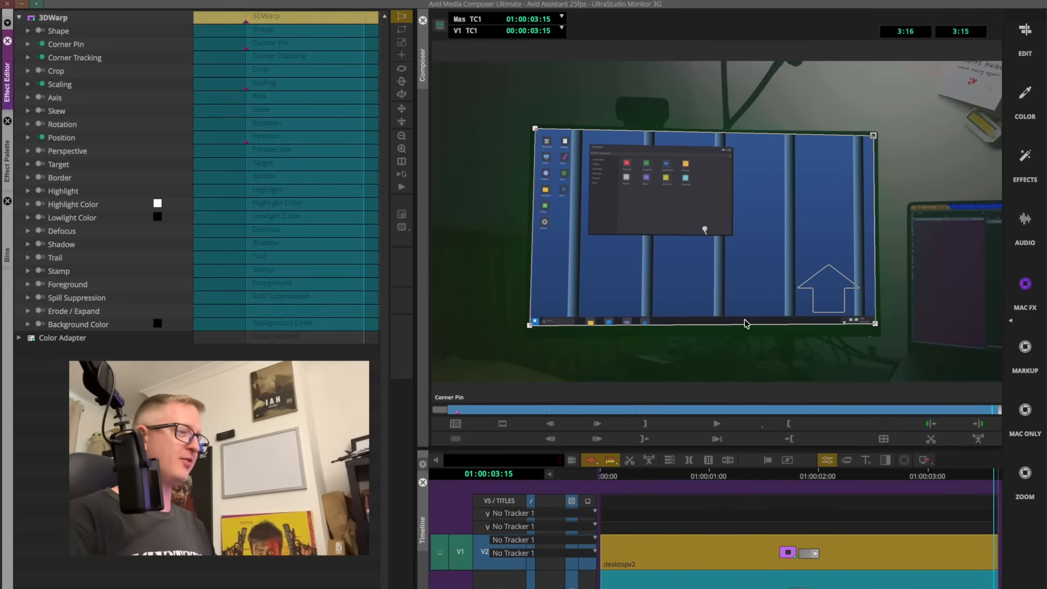
left_click(701, 361)
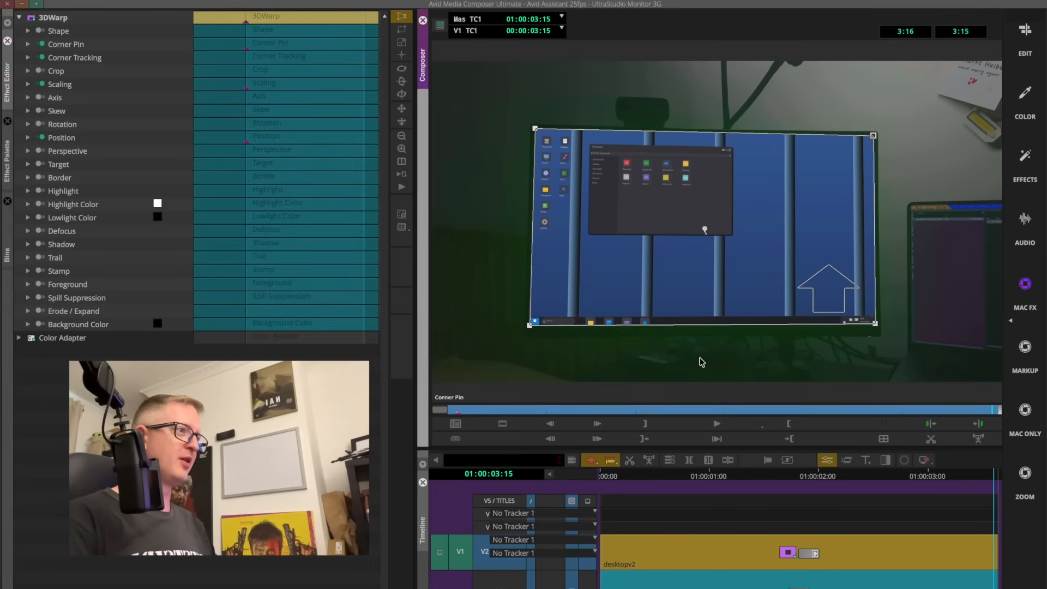
left_click(673, 489)
left_click_drag(682, 477, 1044, 471)
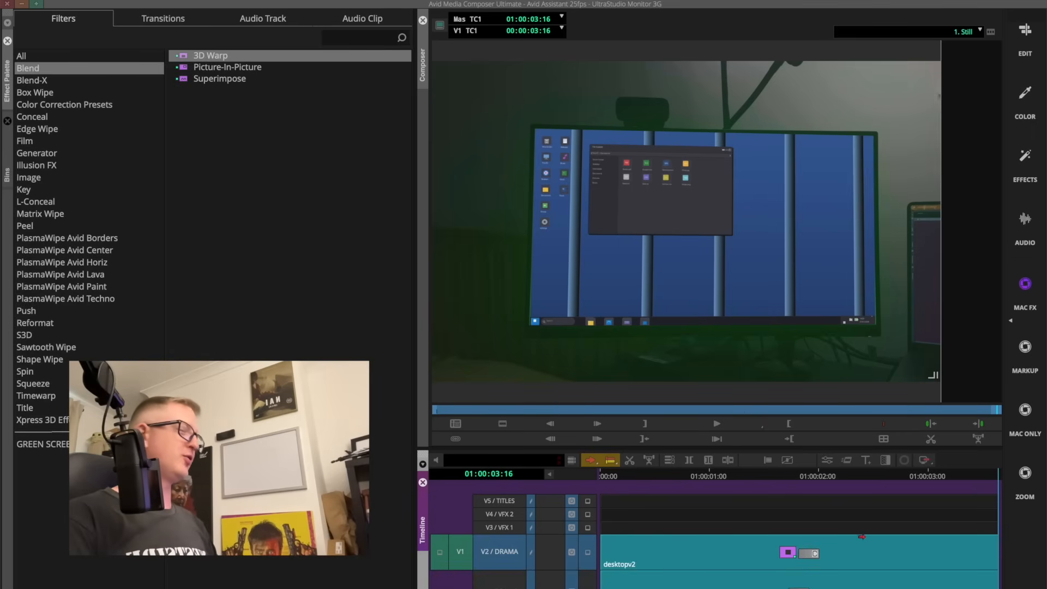
- Reopen the 3D Warp effect of the desktopv2 clip at 01:00:03:15 and expand its Corner Pin parameters
left_click(887, 545)
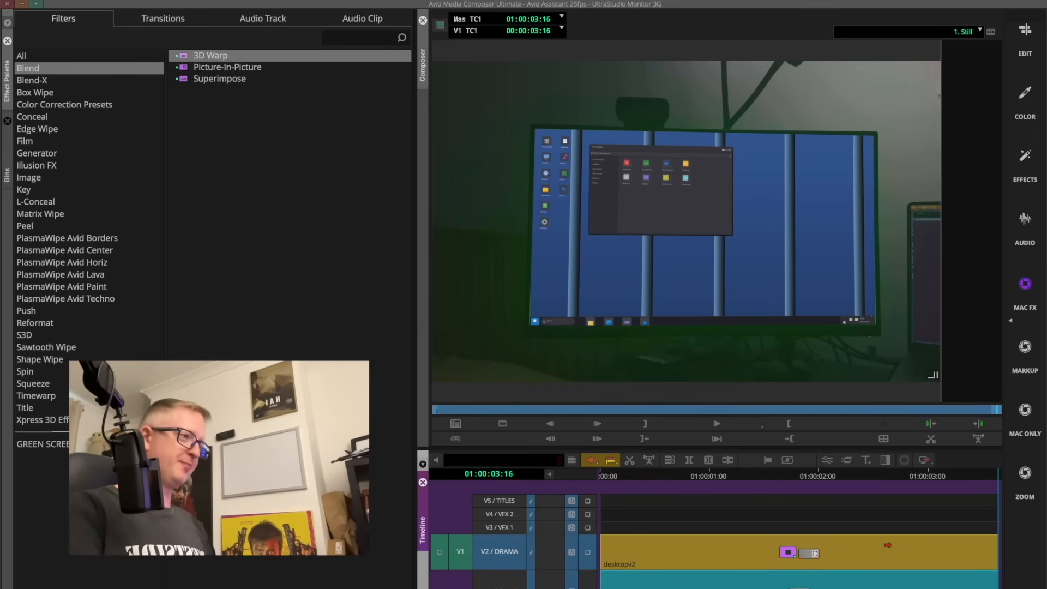
key("apostrophe")
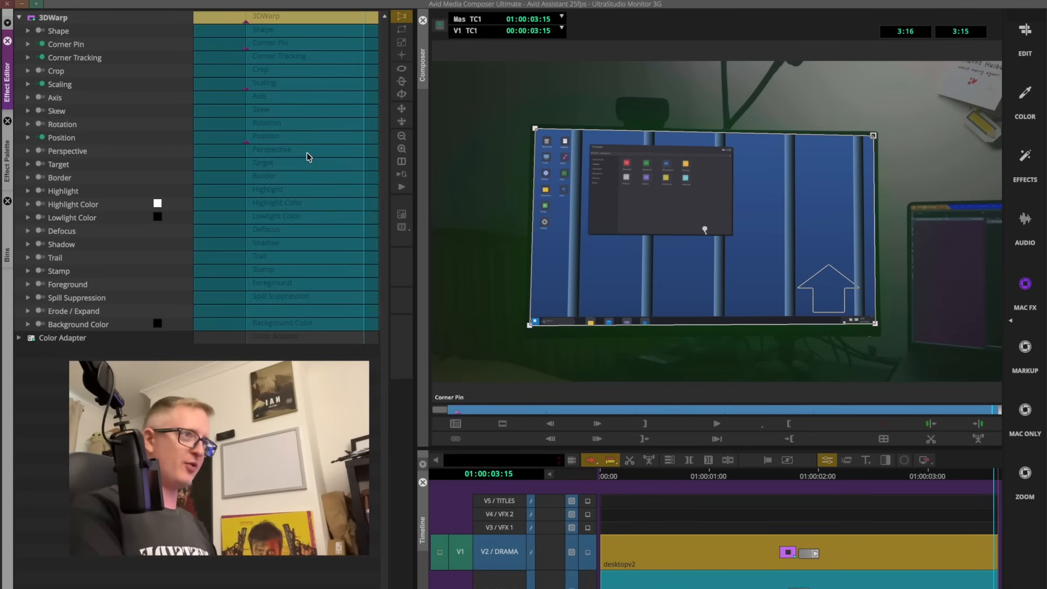
left_click(27, 44)
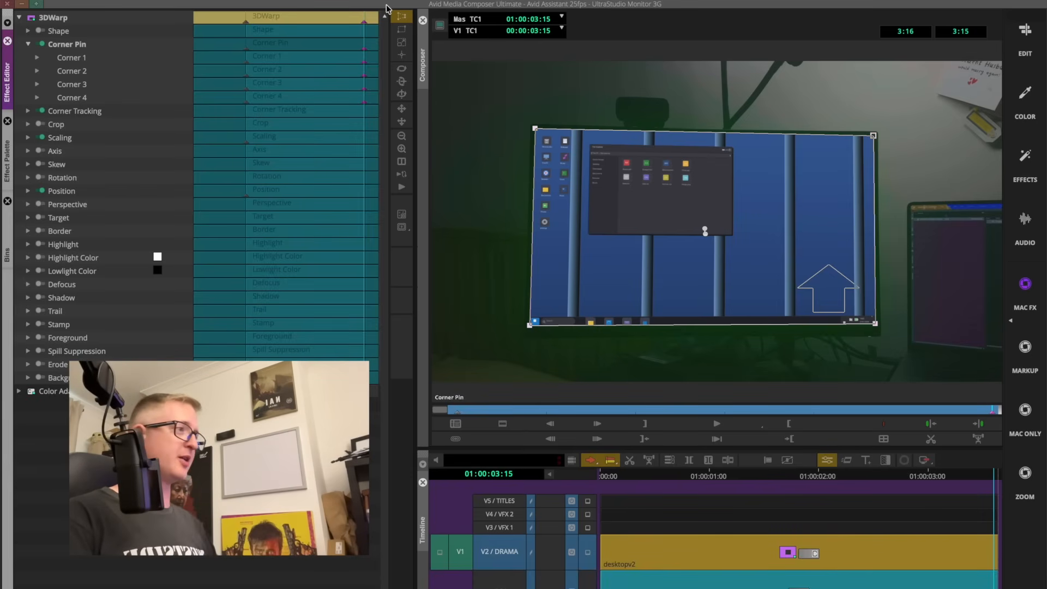
- Refine the lower-right, lower-left and upper-left corner pins at 01:00:03:15 so the desktop covers the green up to the monitor's bezel
key("ctrl+l")
left_click_drag(839, 340, 761, 293)
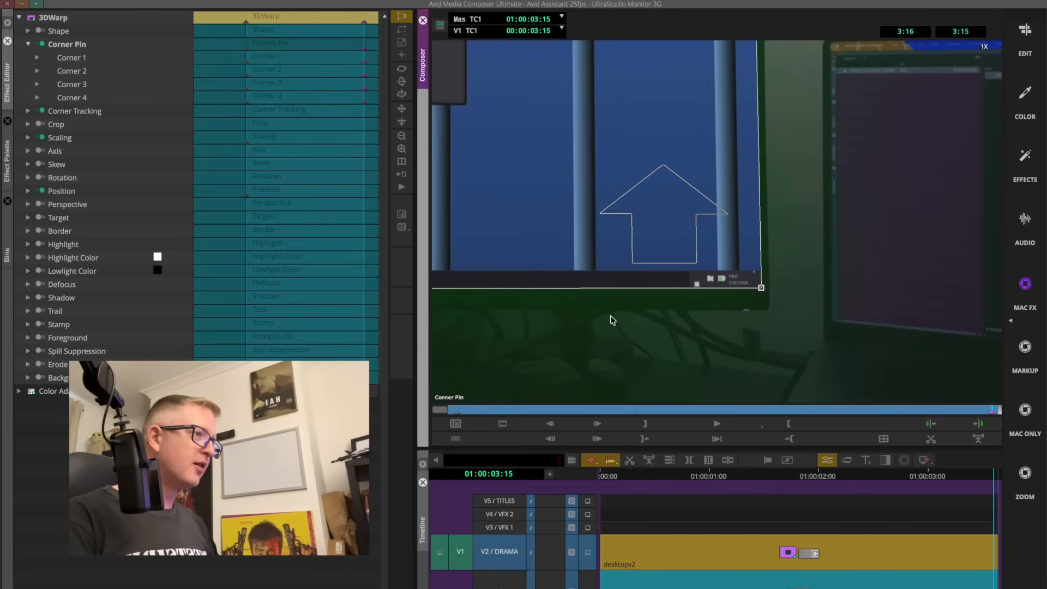
key("super+k")
key("super+l")
left_click_drag(659, 241, 949, 101)
key("super+l")
left_click_drag(577, 370, 597, 220)
left_click_drag(616, 213, 616, 381)
left_click_drag(635, 127, 656, 270)
mouse_move(634, 183)
left_mouse_down()
mouse_move(641, 195)
mouse_move(634, 182)
left_mouse_up()
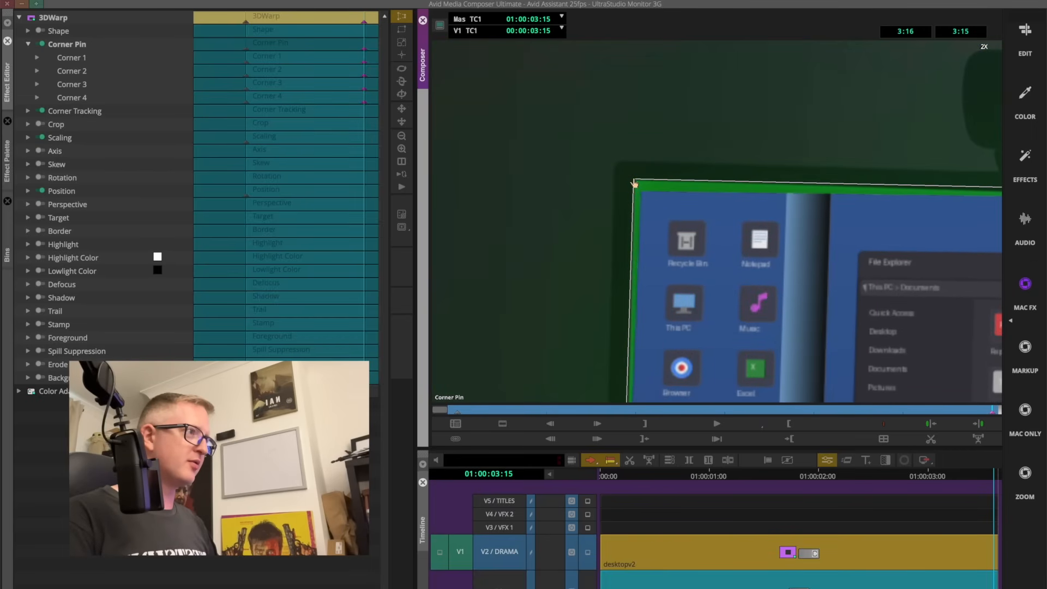
key("super+k")
key("super+k")
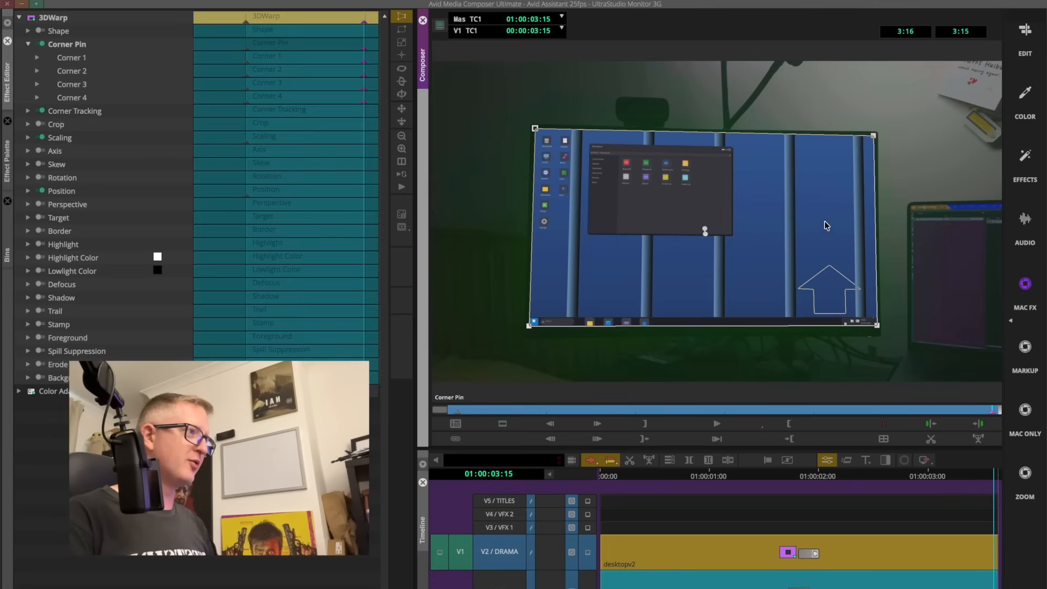
- Nudge the upper-right corner pin slightly outward at 01:00:03:15, and scrub back to the clip's start to check the fit
key("super+l")
left_click_drag(878, 169, 786, 240)
key("super+l")
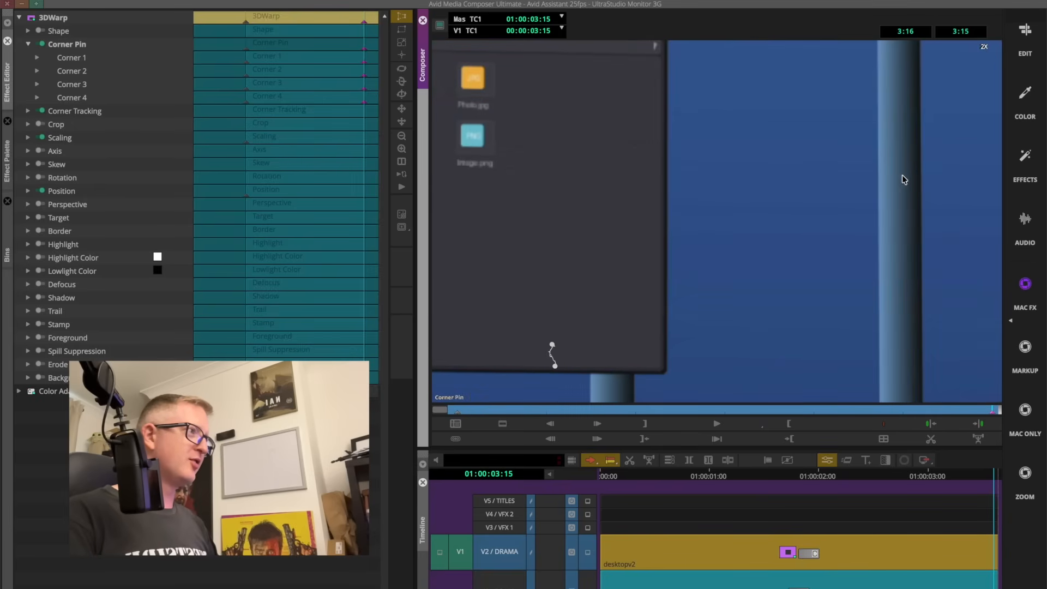
left_click_drag(914, 175, 757, 306)
left_click_drag(890, 226, 591, 240)
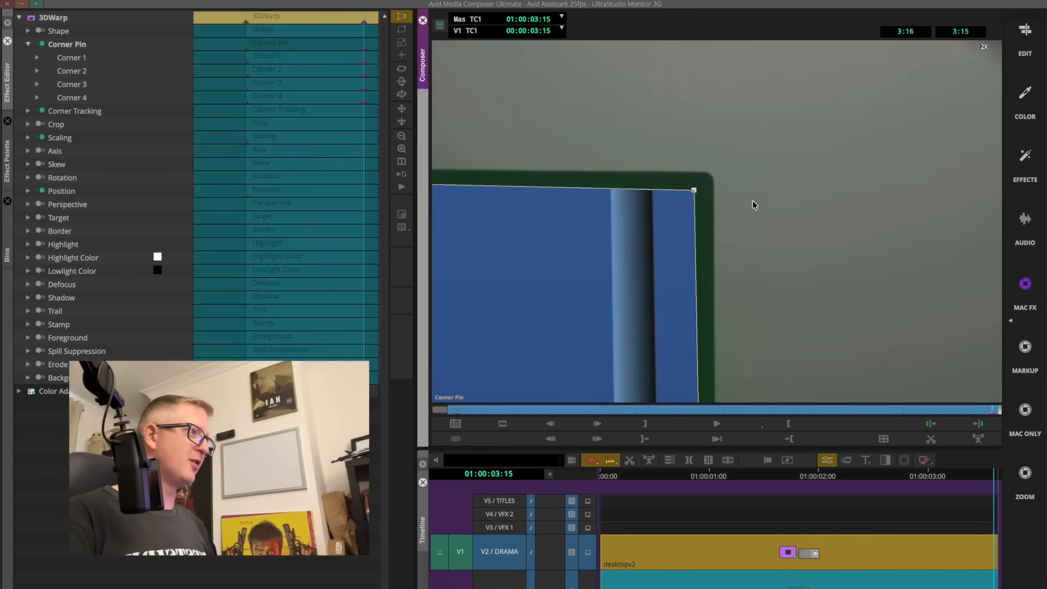
mouse_move(694, 193)
left_mouse_down()
mouse_move(683, 204)
mouse_move(695, 188)
left_mouse_up()
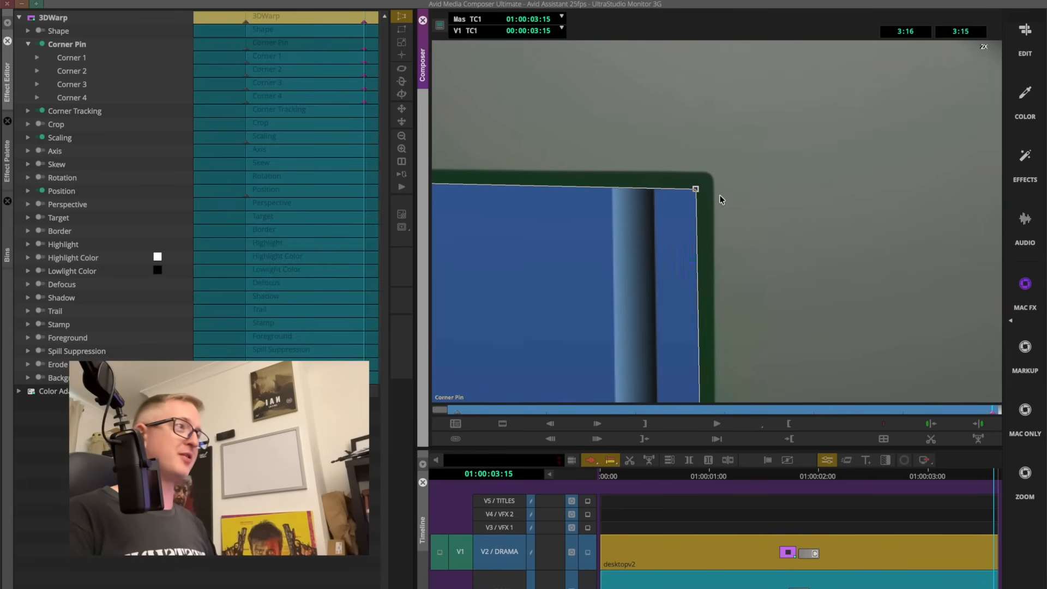
key("ctrl+k")
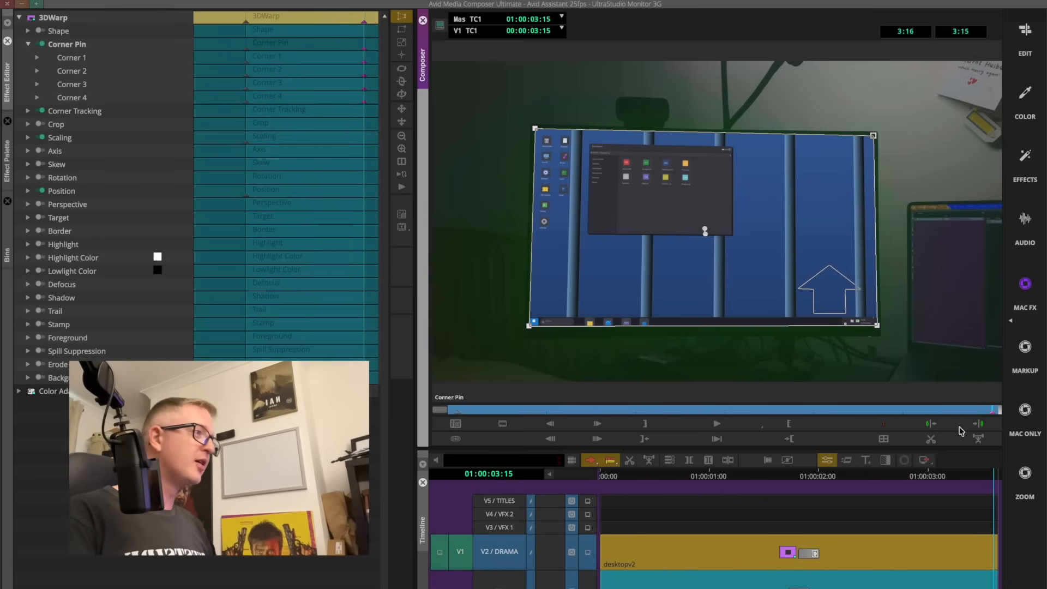
left_click_drag(984, 414, 402, 477)
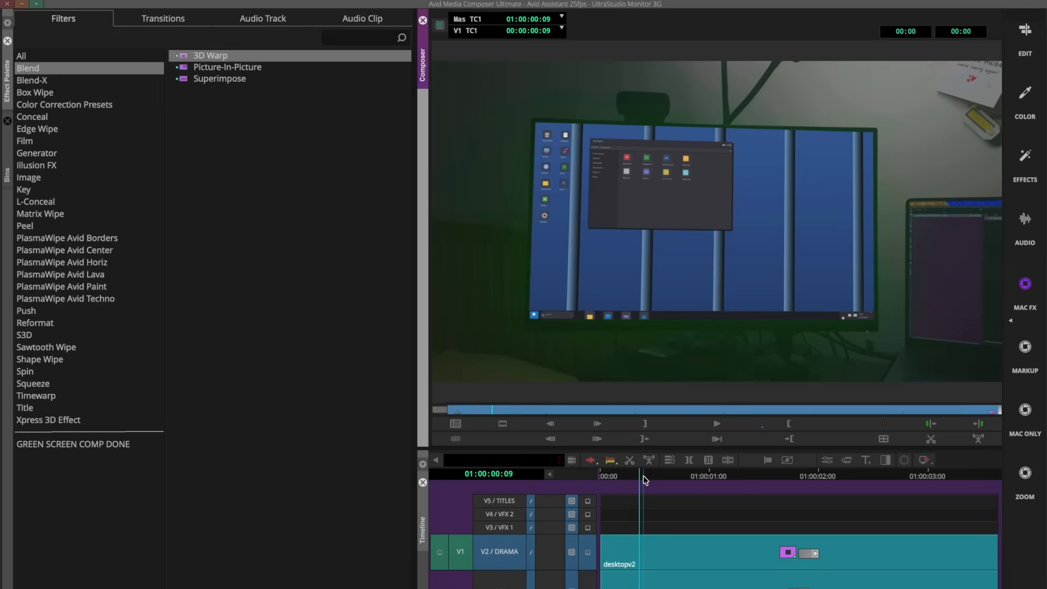
left_click_drag(643, 480, 467, 508)
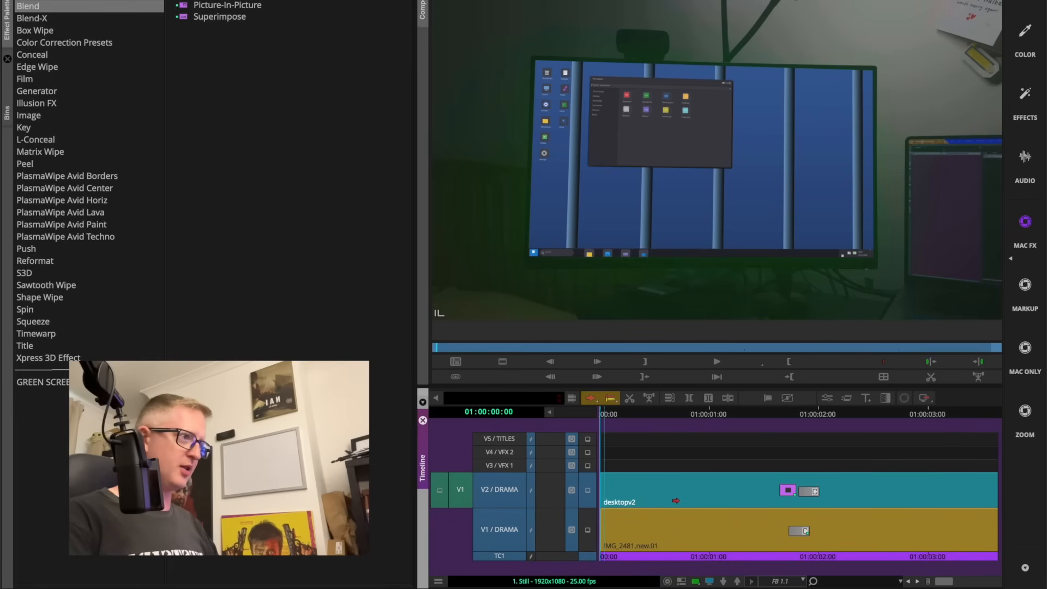
- Swap the clips' layering so IMG_2481.new.01 sits on V2 / DRAMA above desktopv2 on V1 / DRAMA
left_click_drag(684, 528, 684, 465)
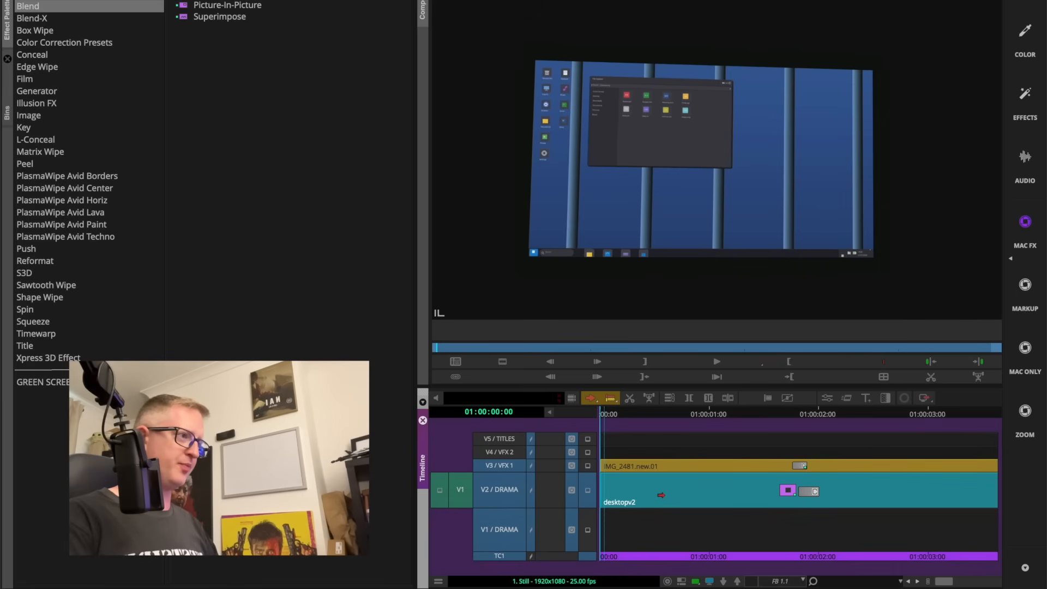
left_click(660, 496)
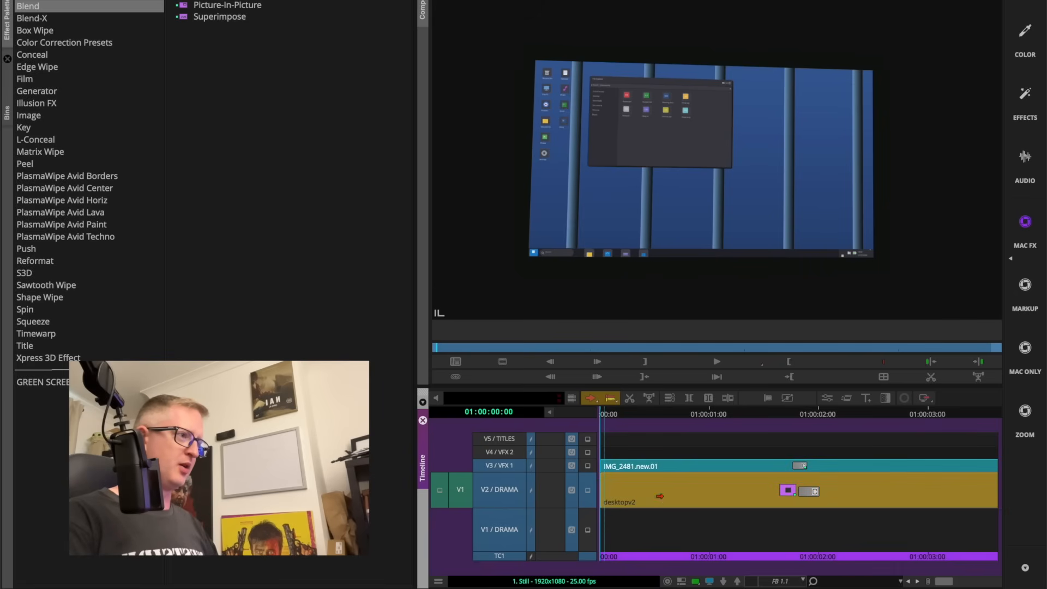
left_click(659, 465, "shift")
key("super+Down")
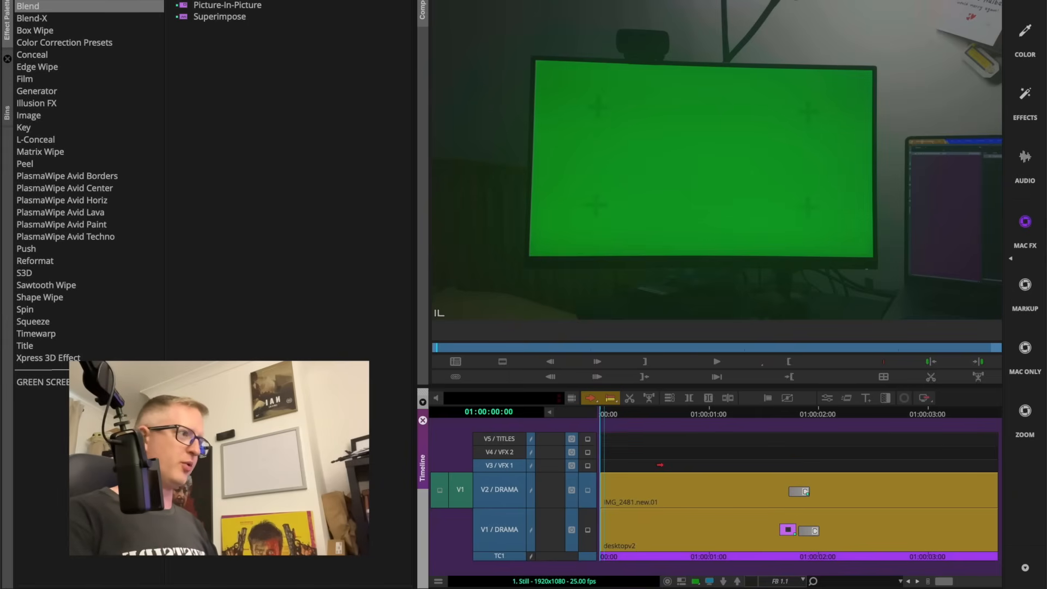
left_click(642, 431)
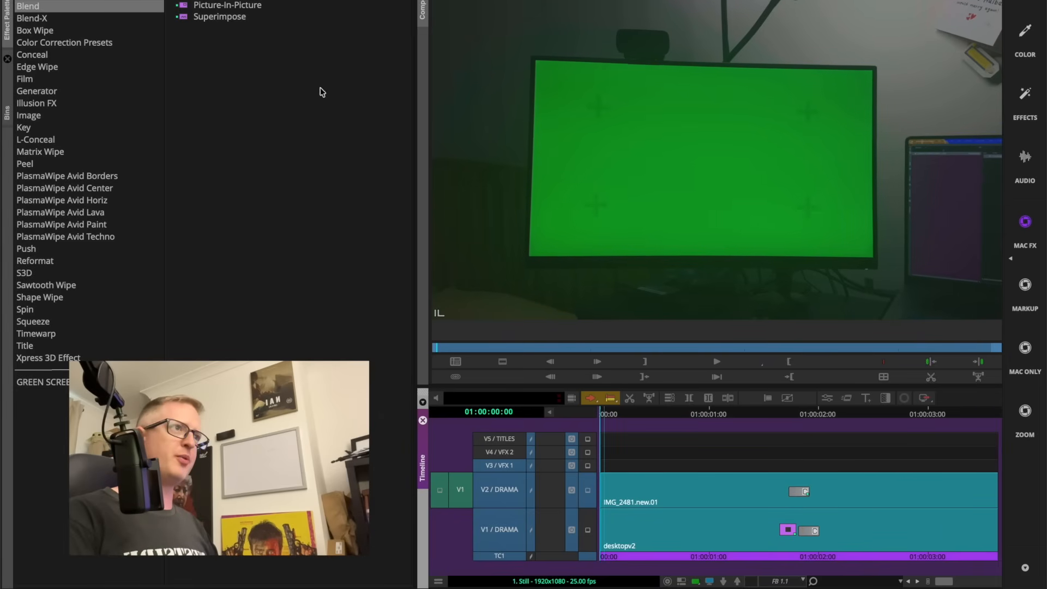
- Apply the SpectraMatte key effect to the IMG_2481.new.01 clip on V2 / DRAMA
left_click(49, 128)
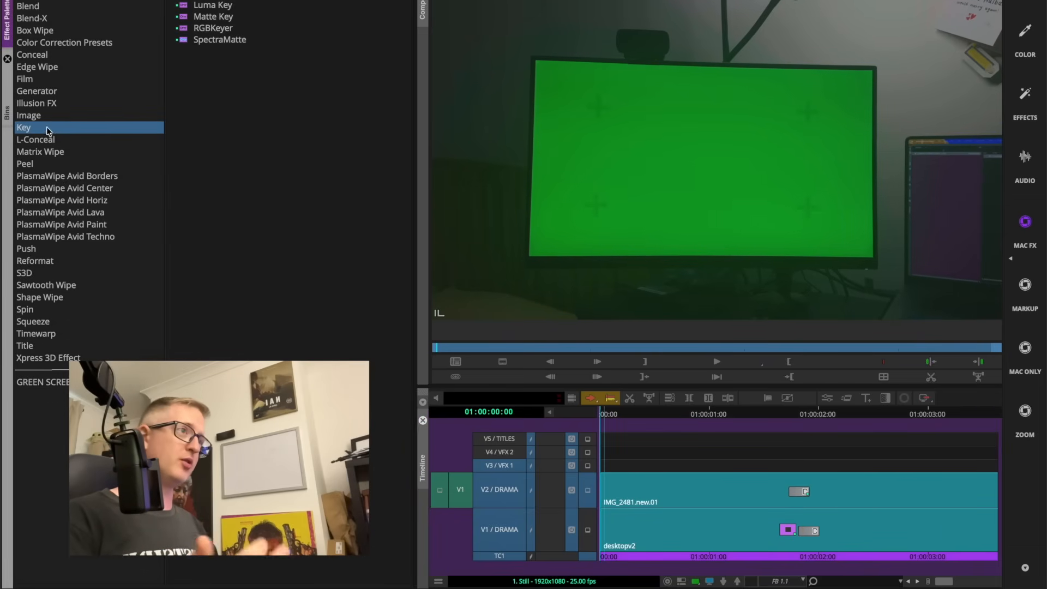
left_click(277, 40)
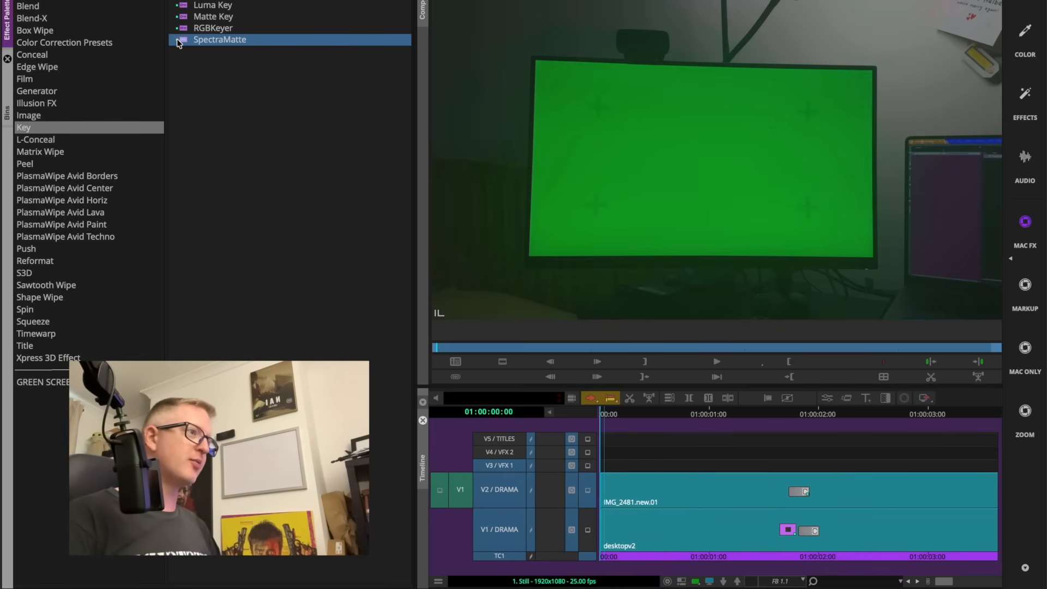
left_click_drag(608, 392, 685, 481)
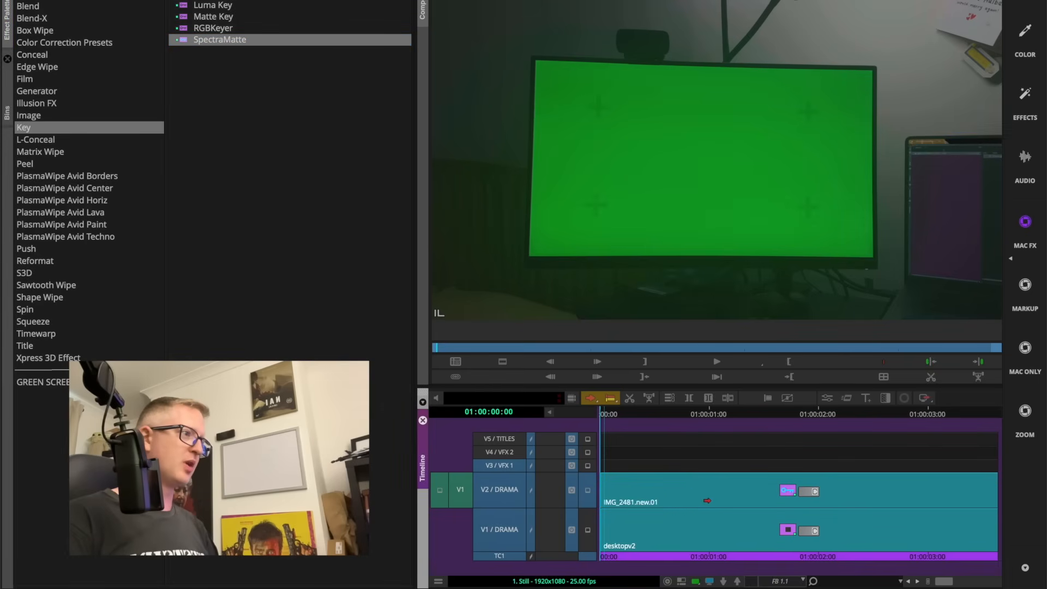
- Open the SpectraMatte parameters of the IMG_2481.new.01 clip with the playhead at 01:00:01:05
left_click(721, 490)
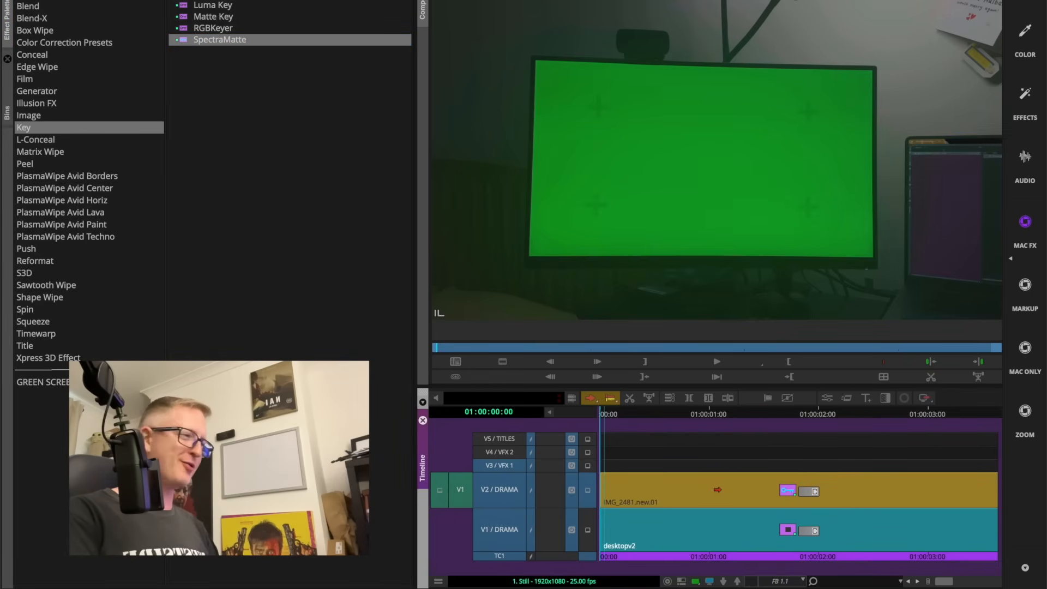
key("F6")
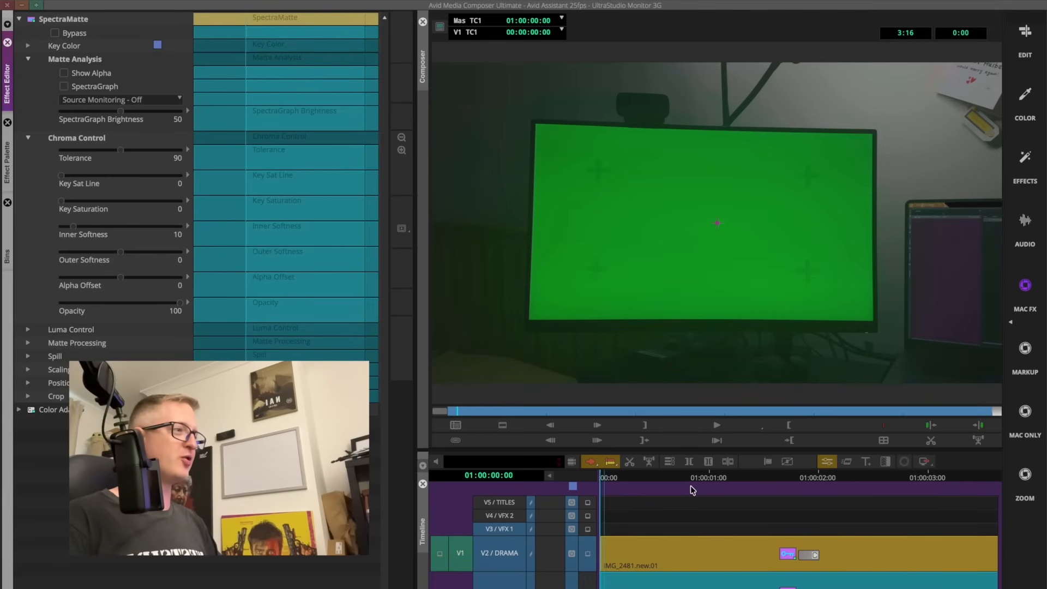
left_click(731, 480)
left_click(749, 550)
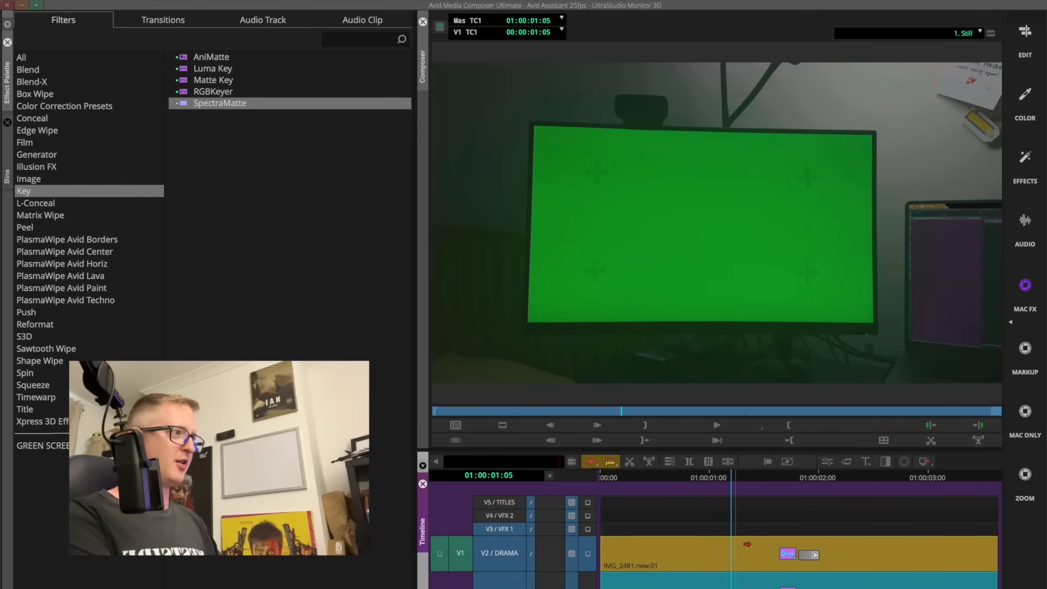
key("Delete")
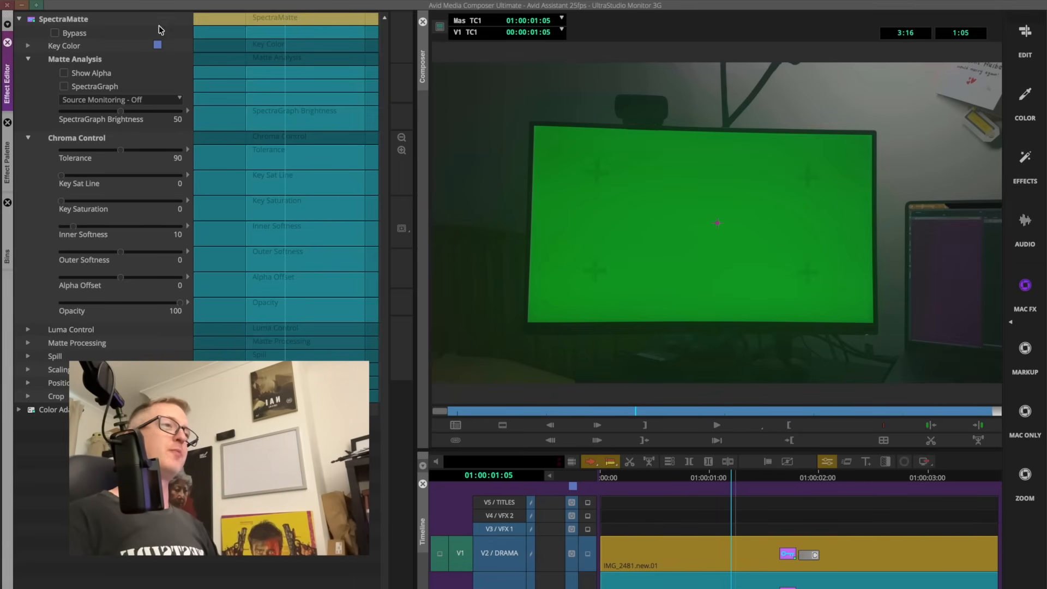
- Enable Bypass in SpectraMatte, sample the Key Color from the monitor's green screen and close the Color Info window
left_click(75, 33)
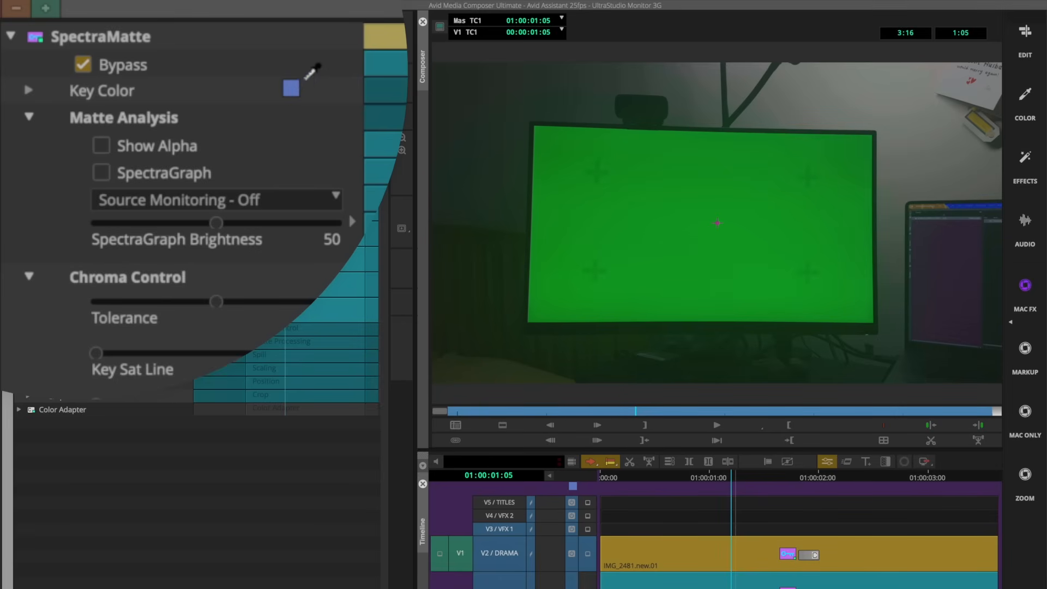
left_click(291, 88)
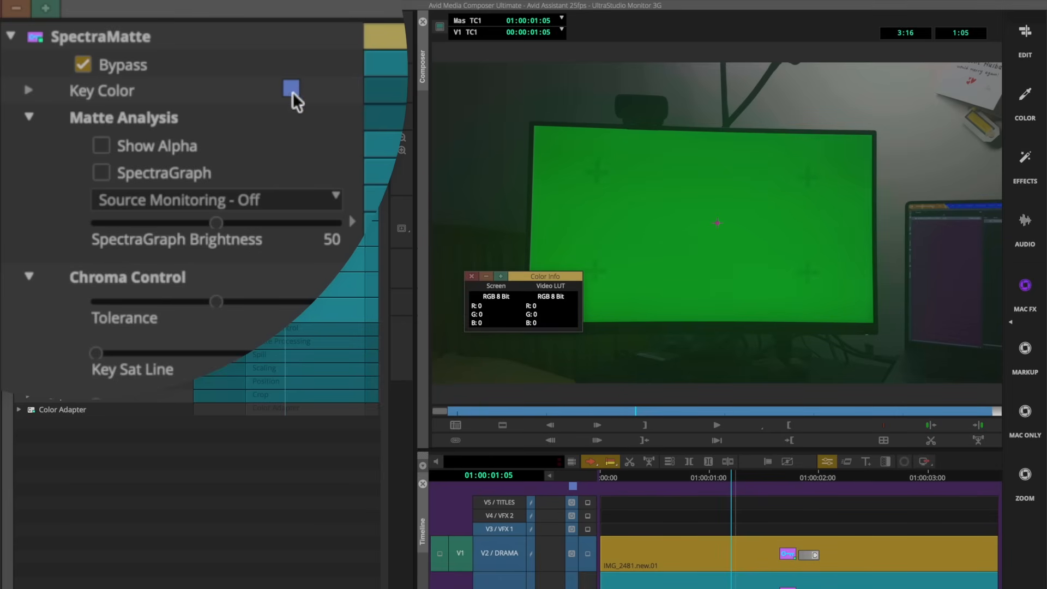
left_click(662, 254)
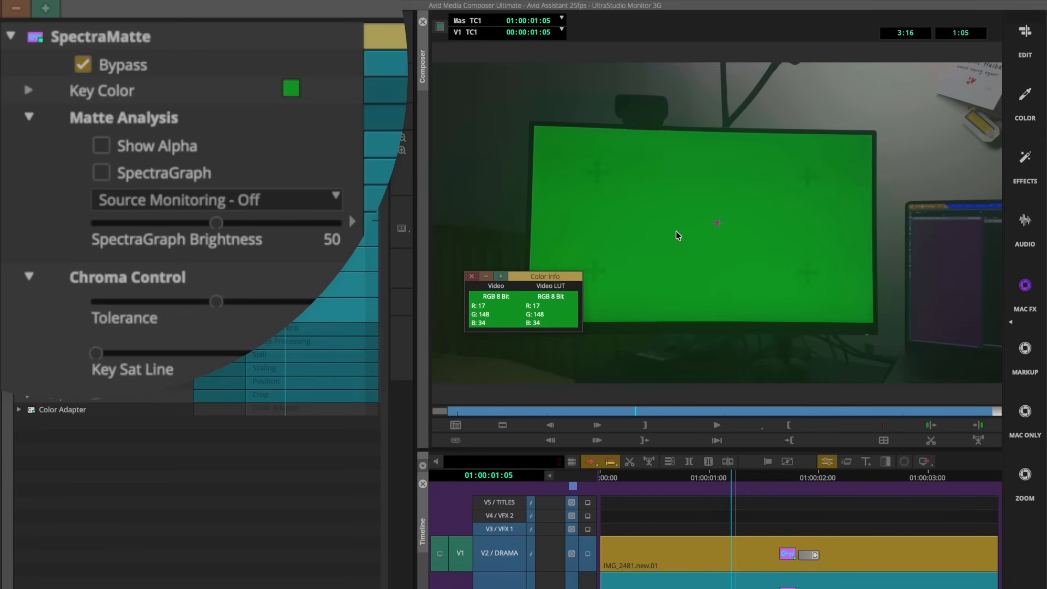
left_click(676, 231)
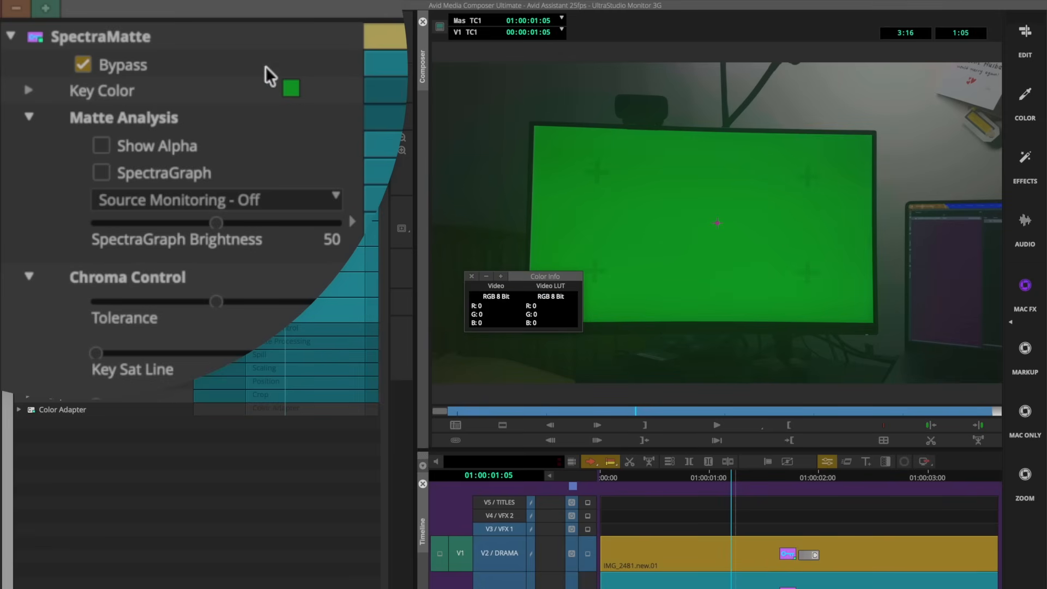
left_click(472, 276)
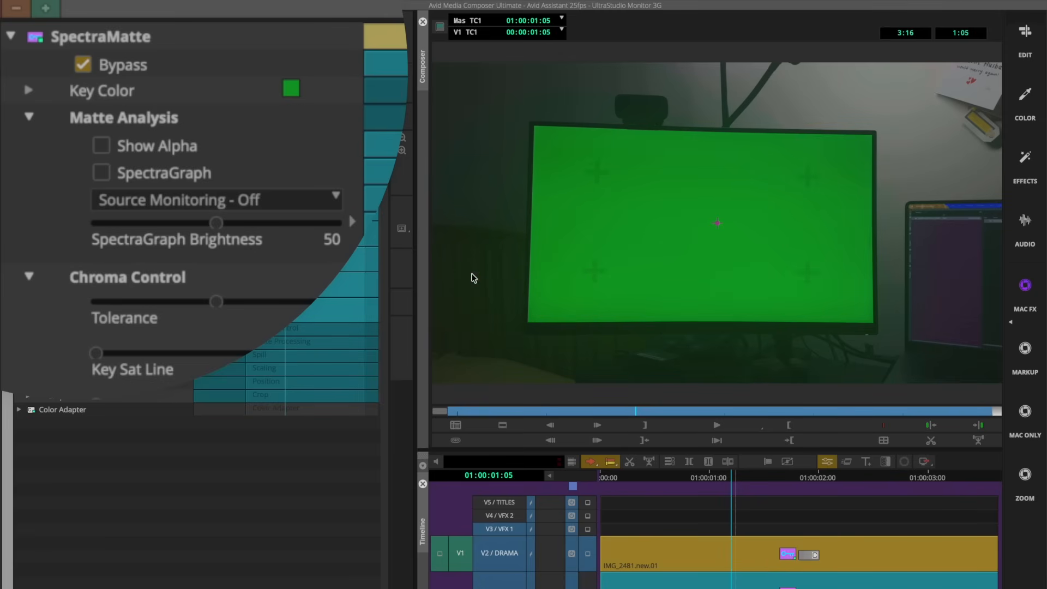
- Disable Bypass in SpectraMatte, try the Chroma Control Tolerance at 0 and restore it to 90
left_click(95, 64)
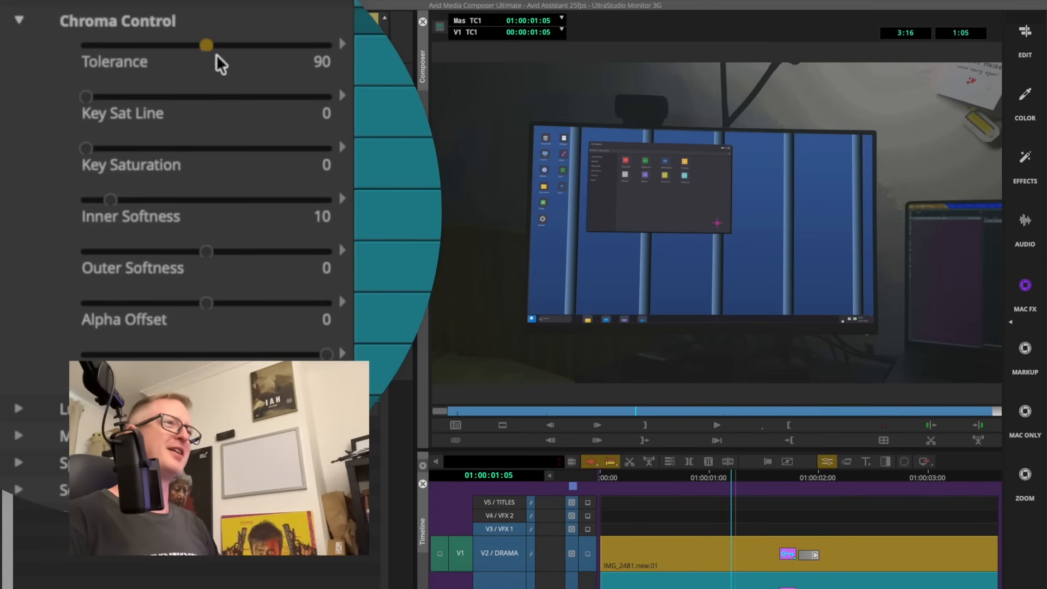
left_click_drag(206, 45, 40, 71)
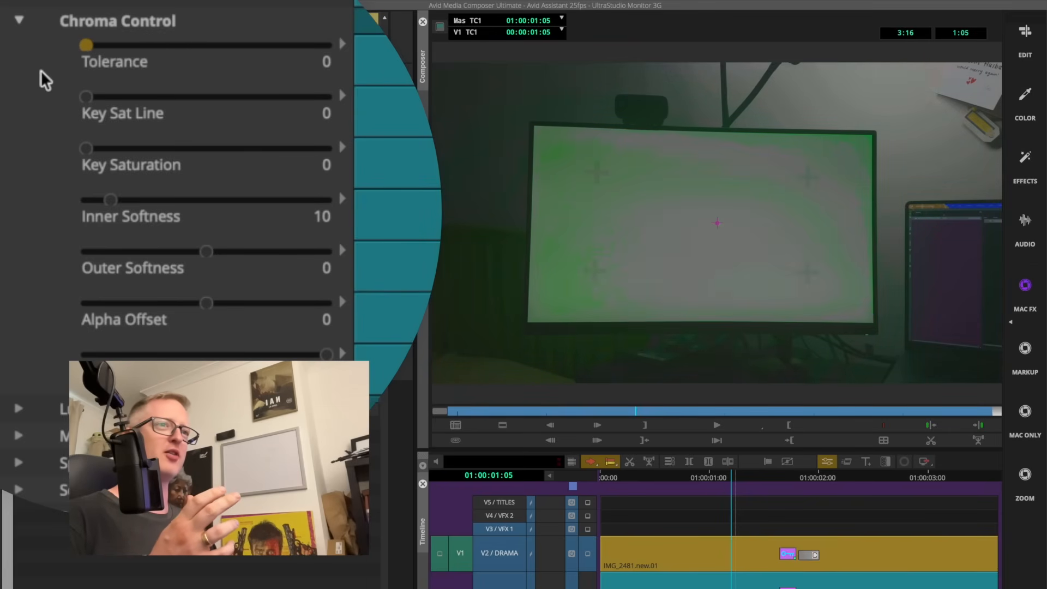
left_click(176, 46)
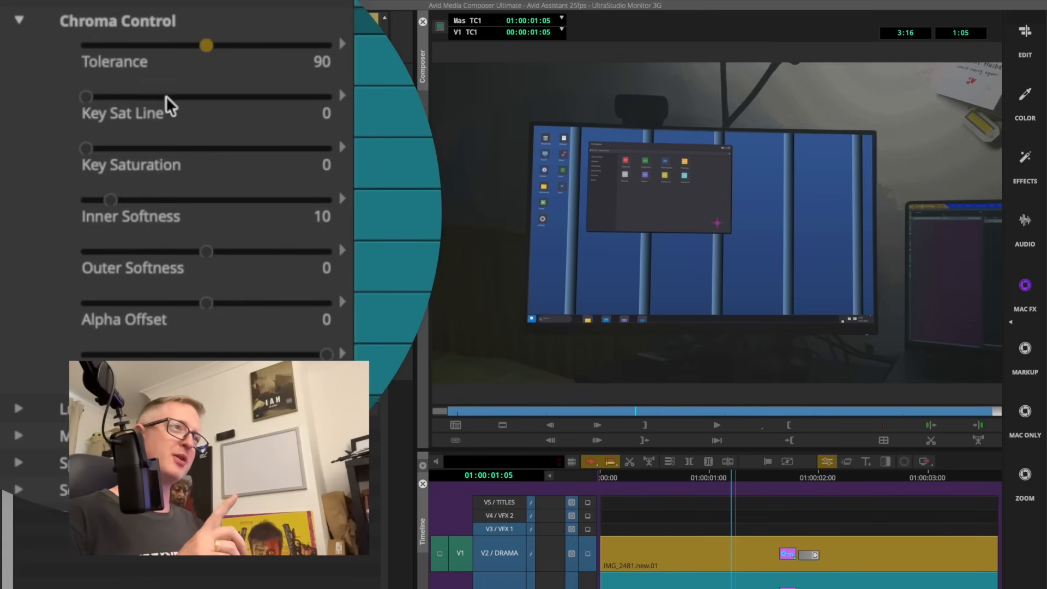
- Try several Key Sat Line values in the SpectraMatte Chroma Control and set it to 29
left_click(86, 97)
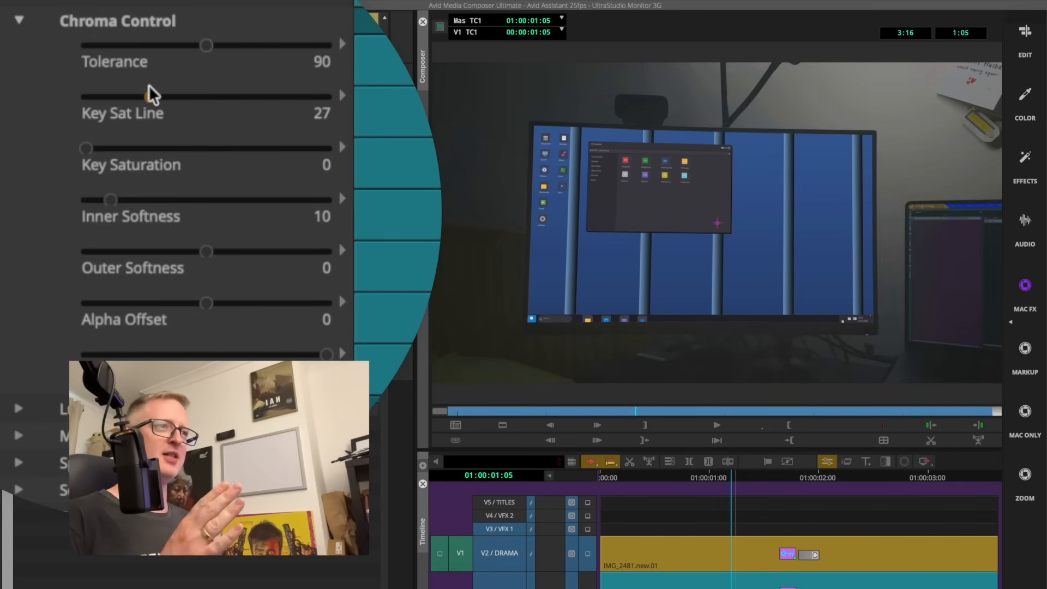
left_click_drag(139, 87, 77, 99)
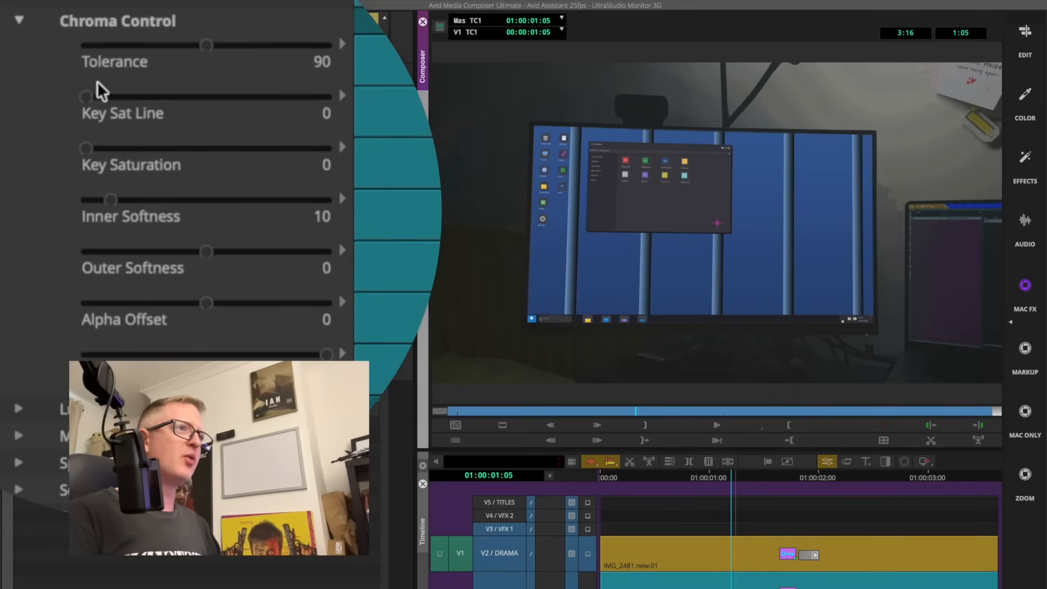
left_click(91, 93)
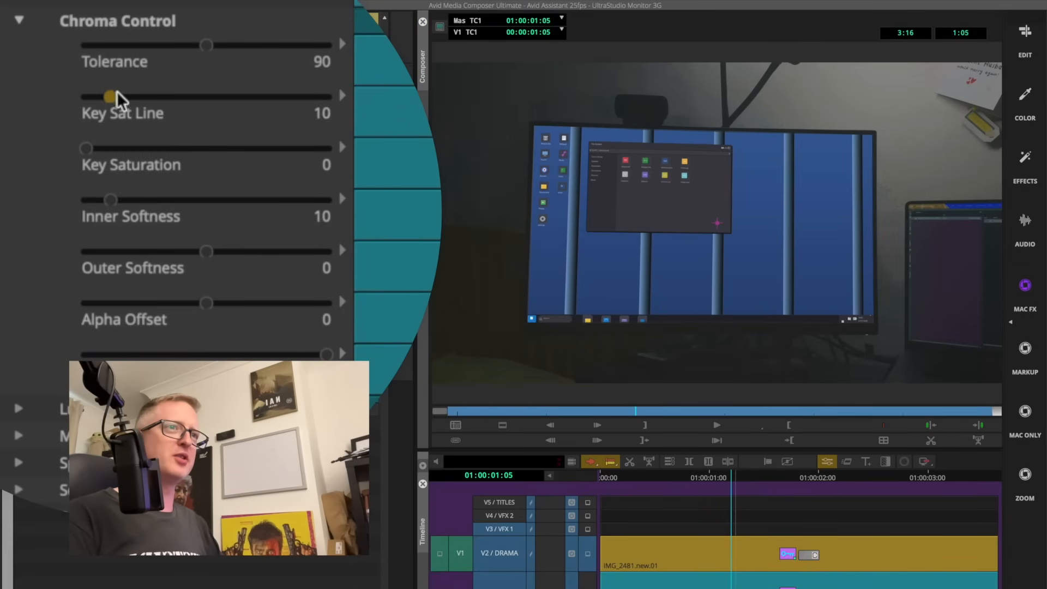
left_click_drag(146, 86, 165, 86)
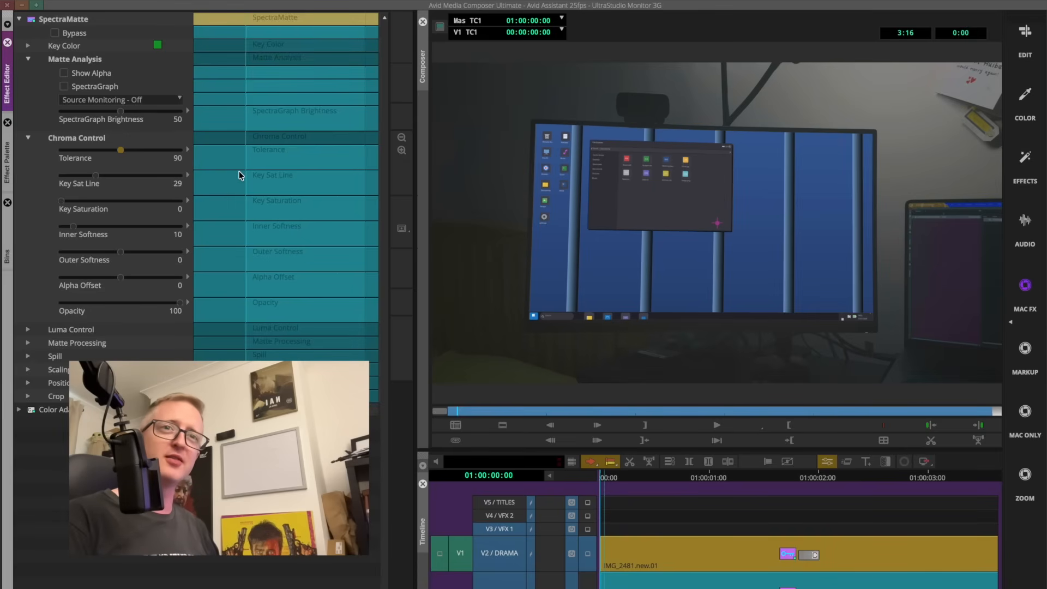
- Play and scrub through the keyed 1. Still sequence to check the desktop composite from start to end
left_click(243, 173)
key("space")
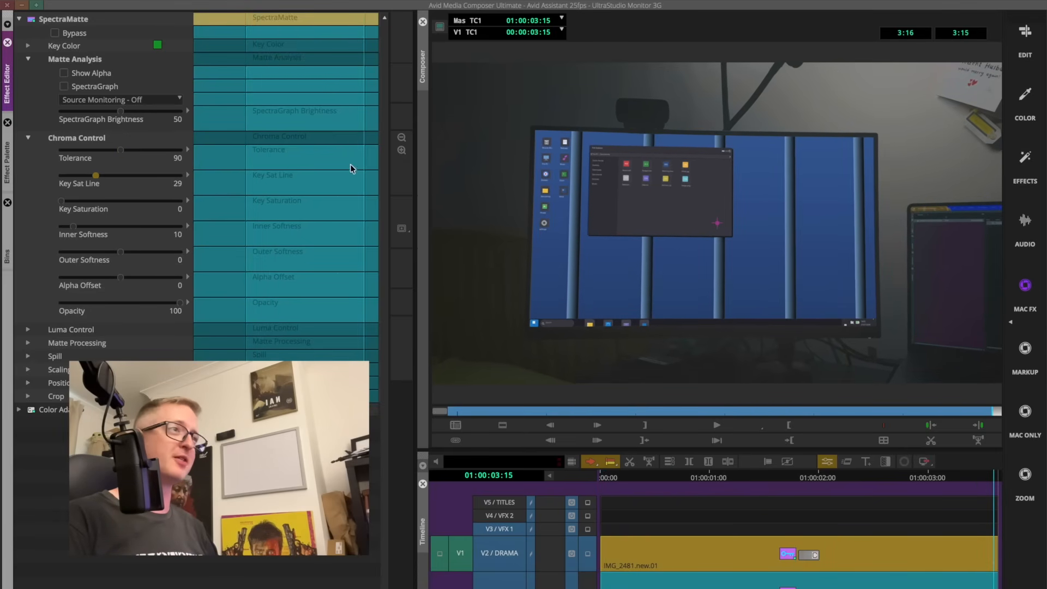
key("Home")
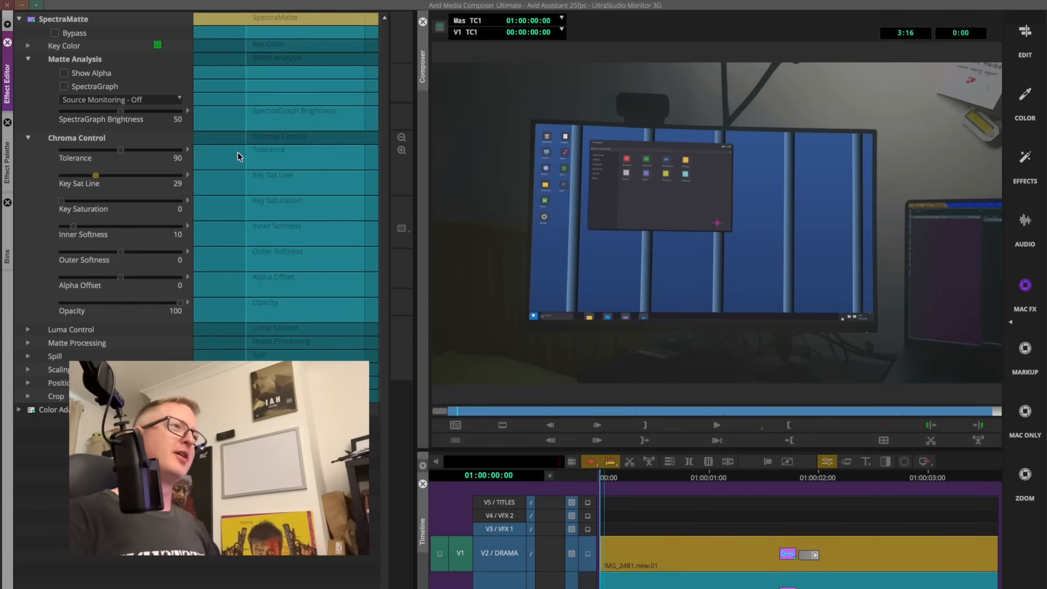
left_click_drag(284, 153, 397, 137)
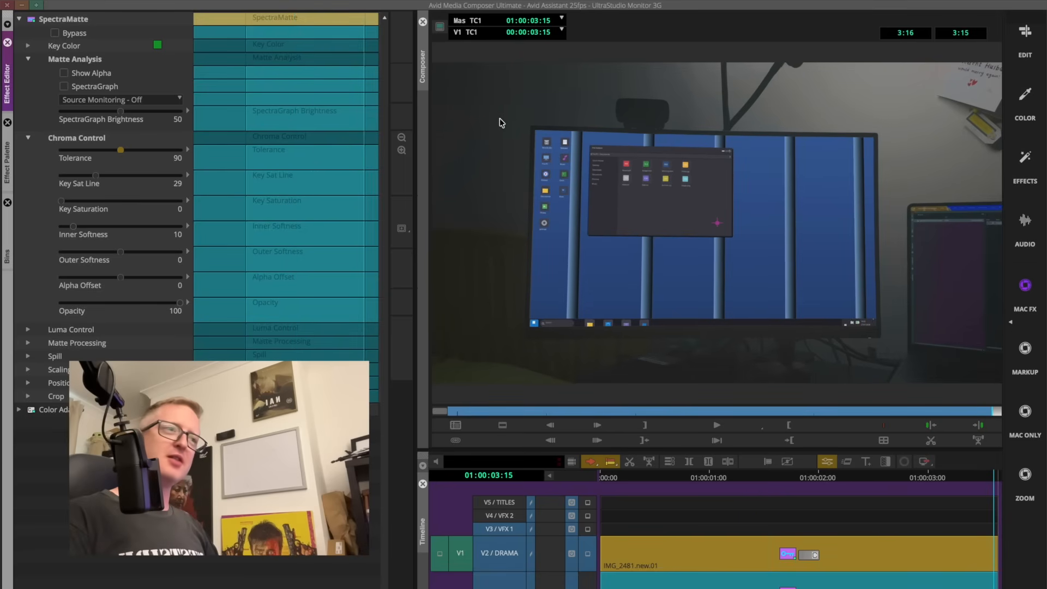
left_click_drag(296, 134, 345, 158)
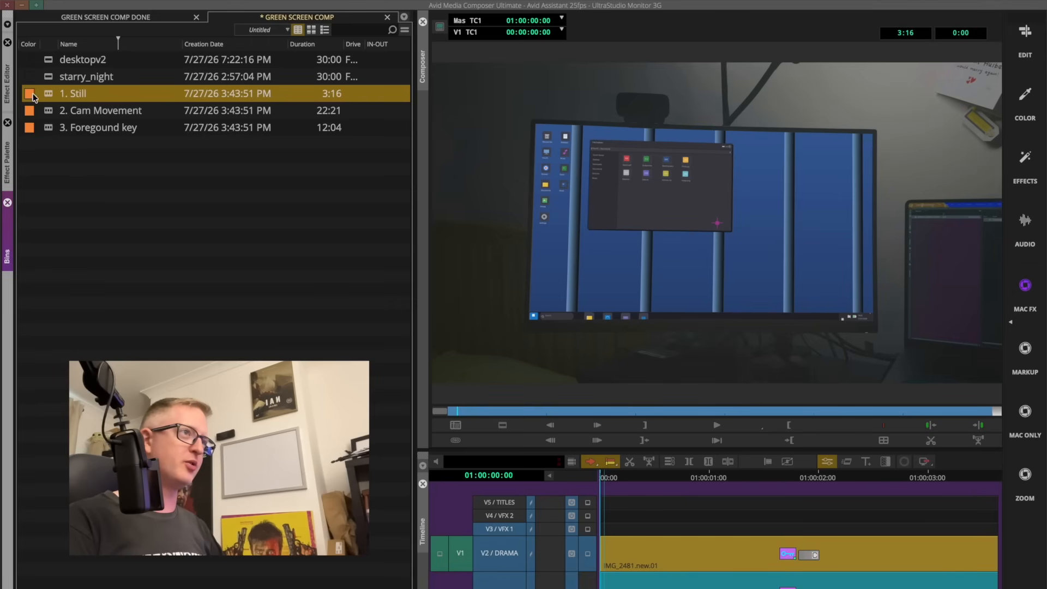
- Change the bin color label of the 1. Still sequence from orange to blue
left_click(31, 93)
left_click(79, 109)
left_click(82, 183)
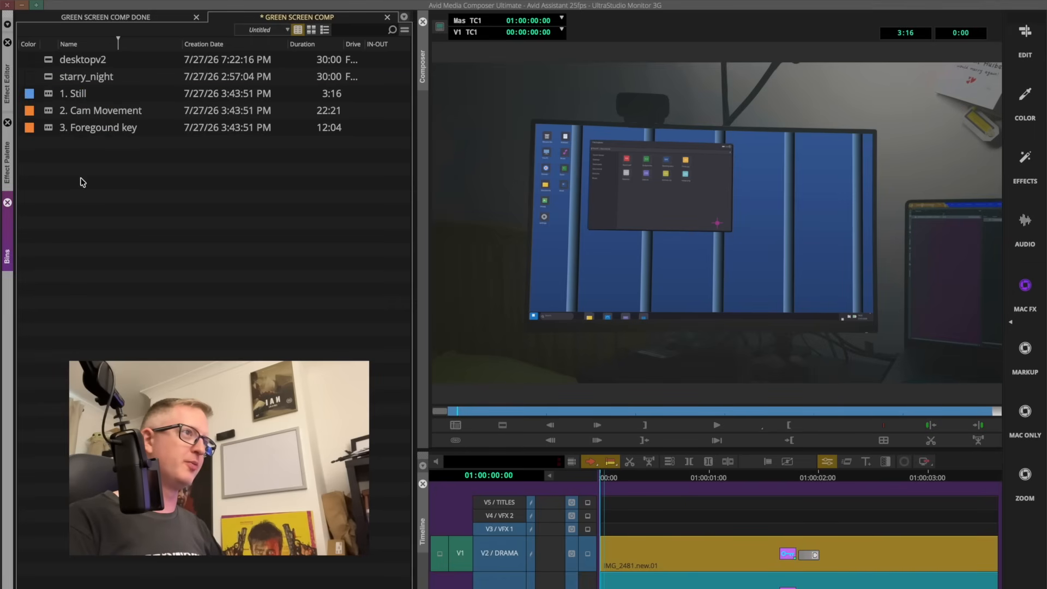
- Load the 2. Cam Movement sequence and scrub through its green screen shot
left_click(51, 110)
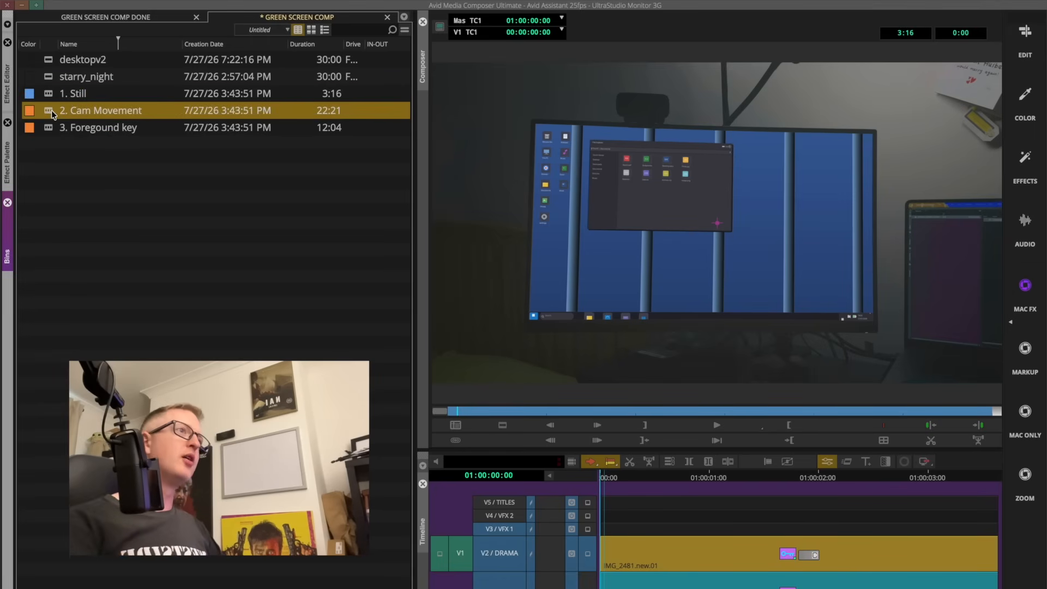
double_click(50, 110)
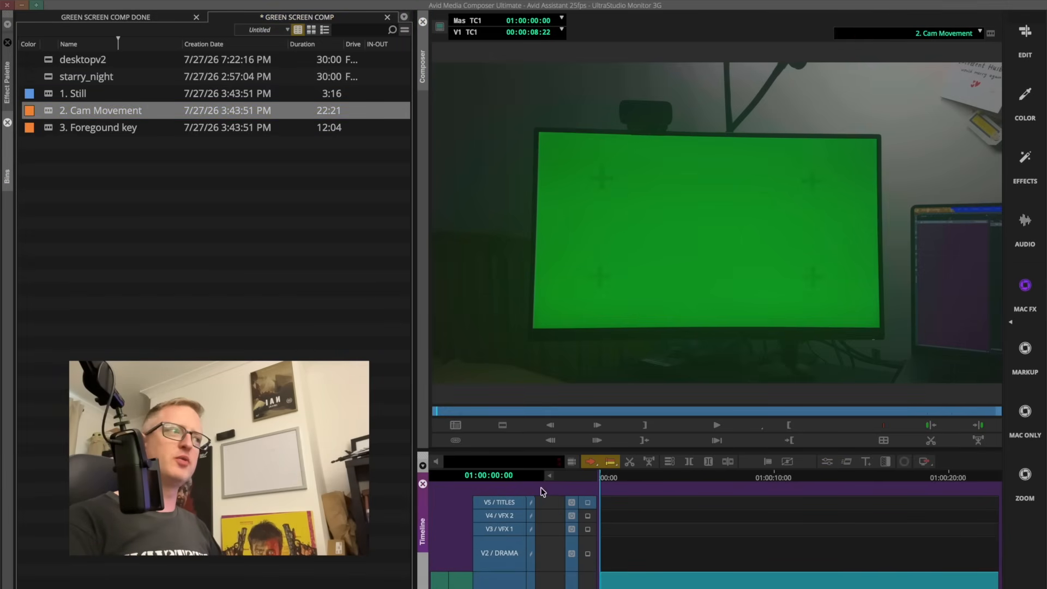
left_click_drag(611, 479, 1023, 388)
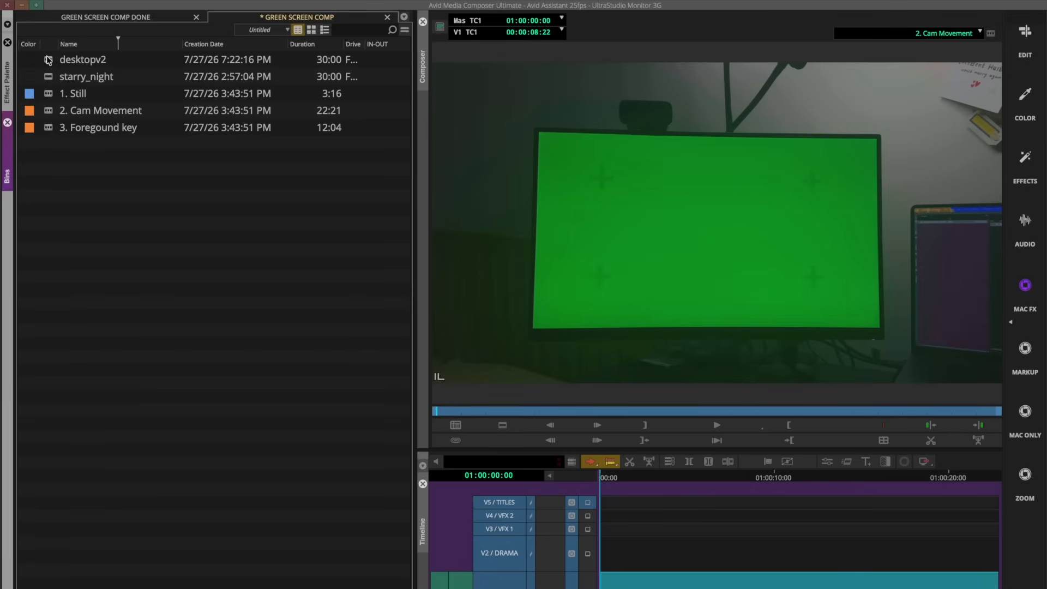
- Overwrite desktopv2 onto V2 / DRAMA from 01:00:00:00 in 2. Cam Movement and close its source window
double_click(48, 60)
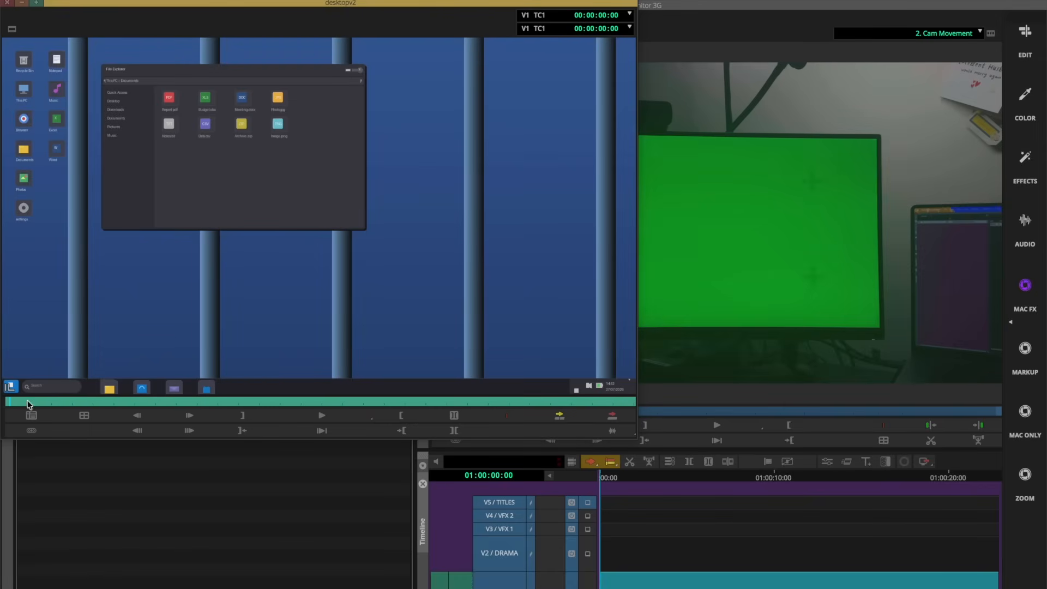
left_click(661, 469)
key("super+shift+a")
left_click_drag(466, 580, 498, 555)
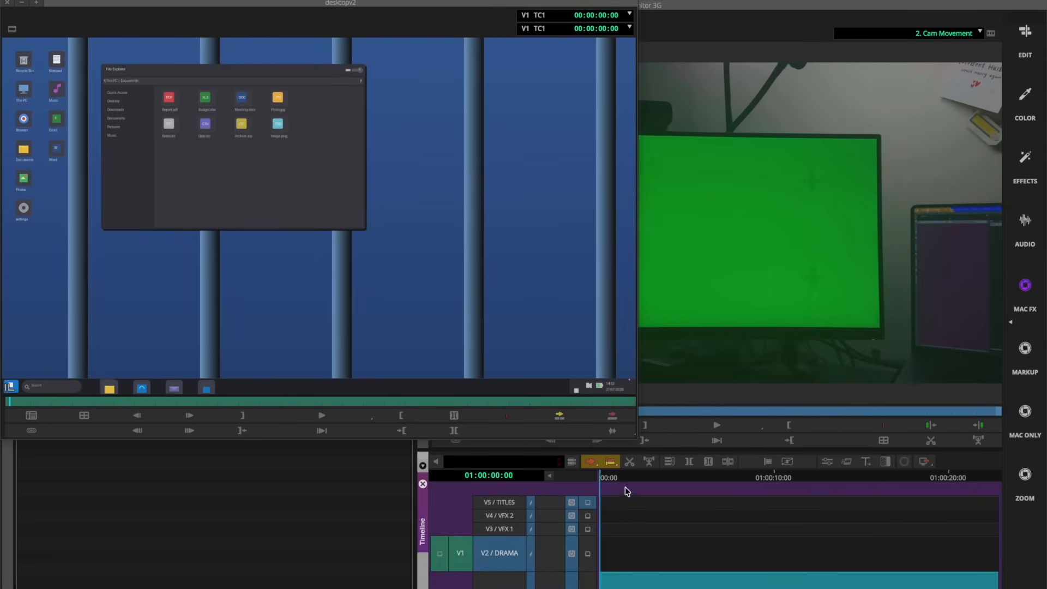
left_click(611, 416)
left_click(488, 361)
key("super+w")
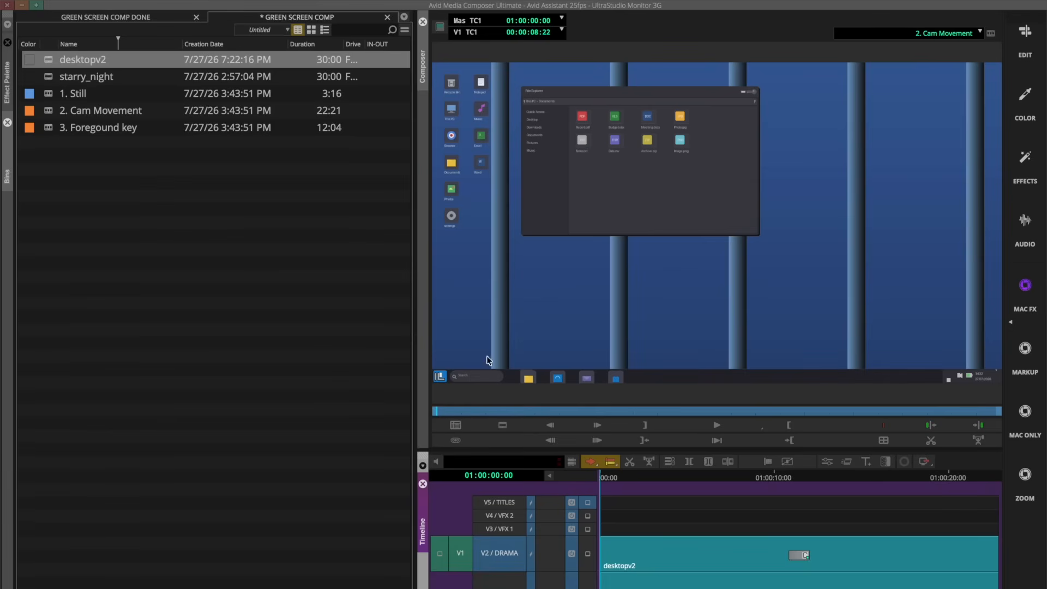
- Apply the 3D Warp effect to the desktopv2 clip on V2 / DRAMA and show its parameters
left_click(7, 91)
left_click(37, 71)
double_click(187, 53)
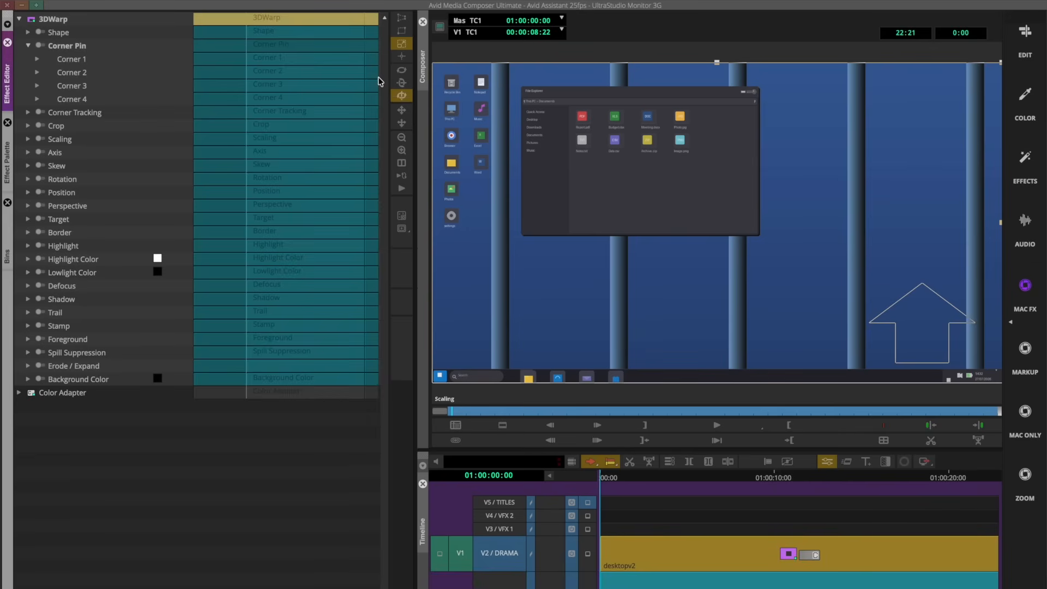
- Scale down the desktopv2 image in 3D Warp and position it inside the monitor's green area
key("super+equal")
left_click(585, 145)
key("k")
left_click(401, 164)
left_click(656, 236)
left_click_drag(999, 65, 777, 159)
left_click_drag(757, 230, 743, 246)
left_click_drag(828, 165, 848, 155)
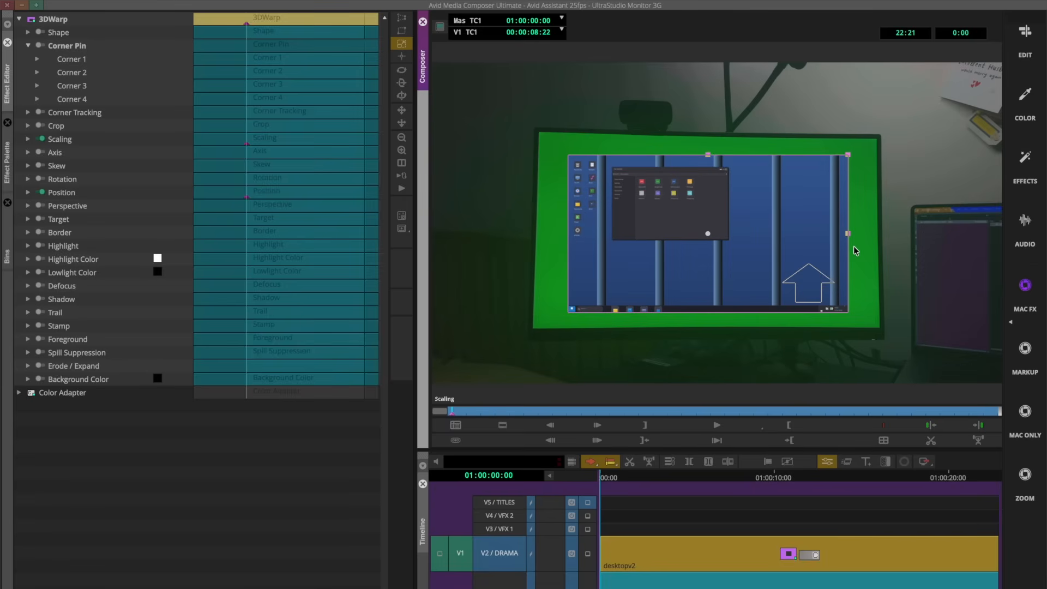
- Corner pin the four corners of the desktopv2 image to the corners of the green monitor screen
key("c")
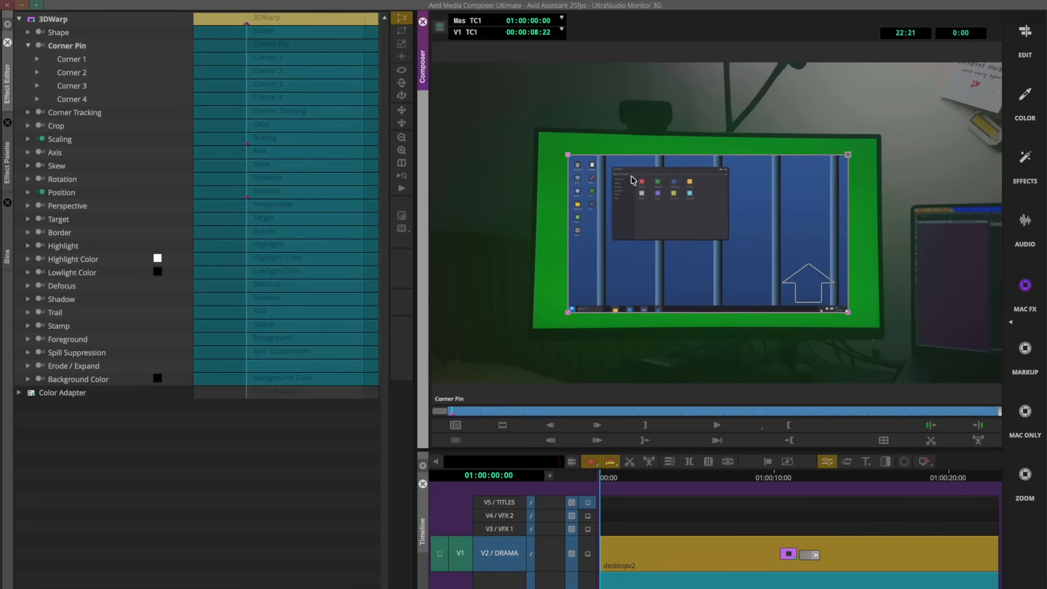
left_click_drag(564, 157, 538, 133)
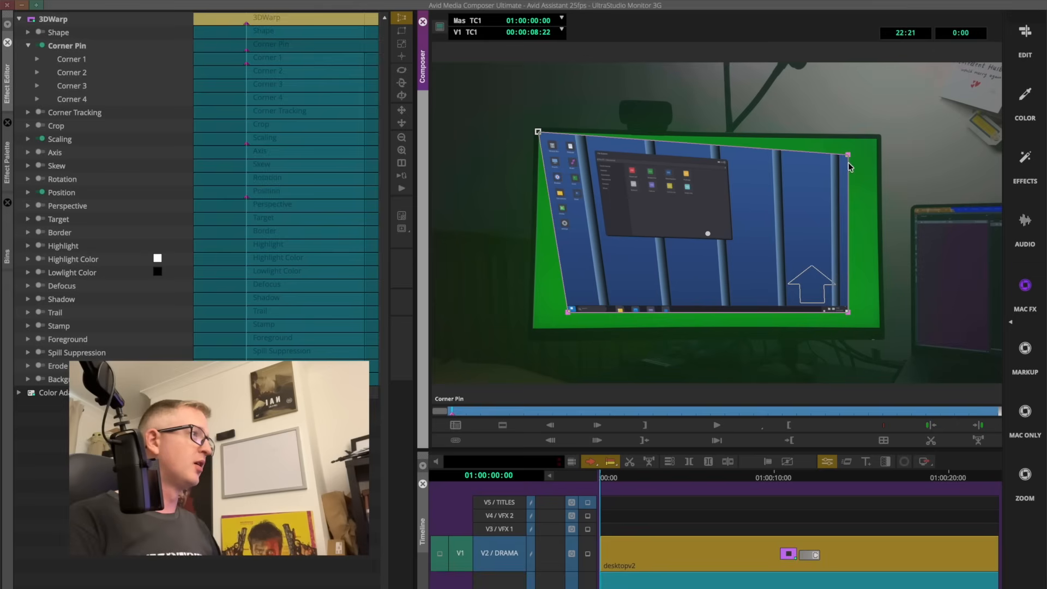
left_click_drag(847, 155, 878, 141)
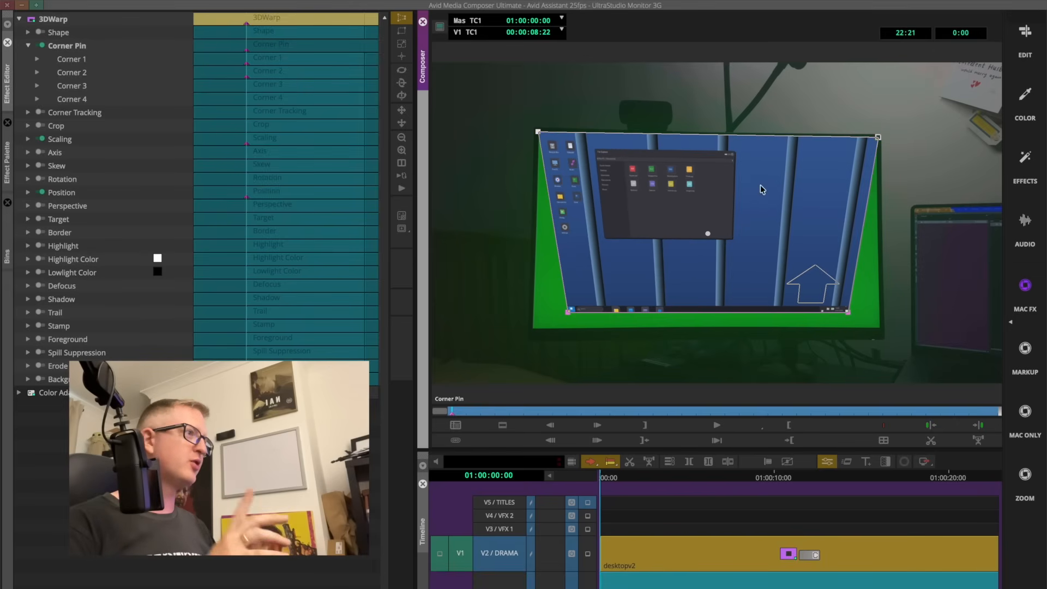
left_click_drag(571, 316, 533, 336)
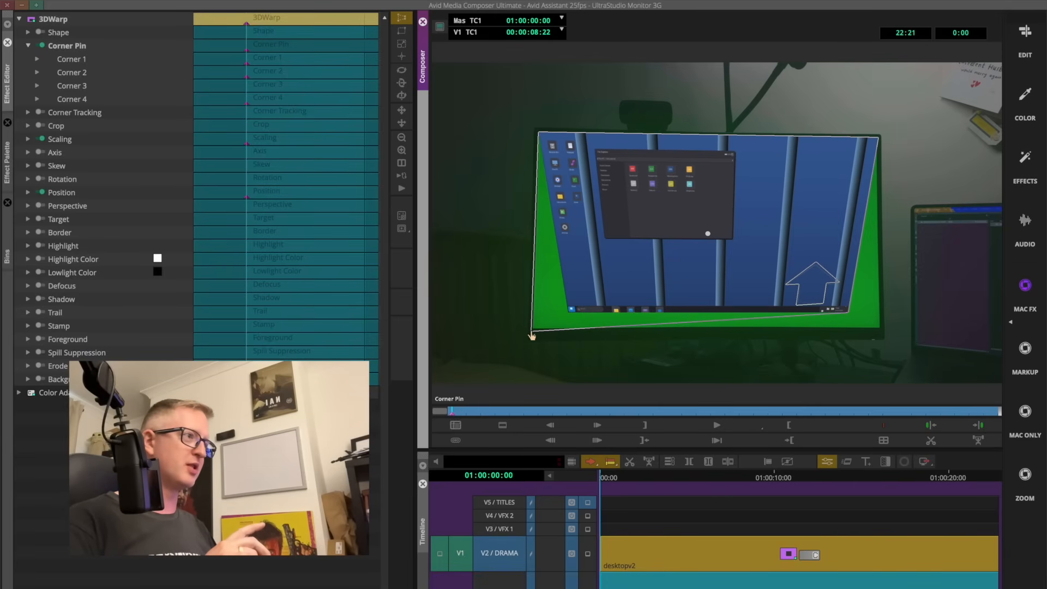
left_click_drag(532, 336, 531, 334)
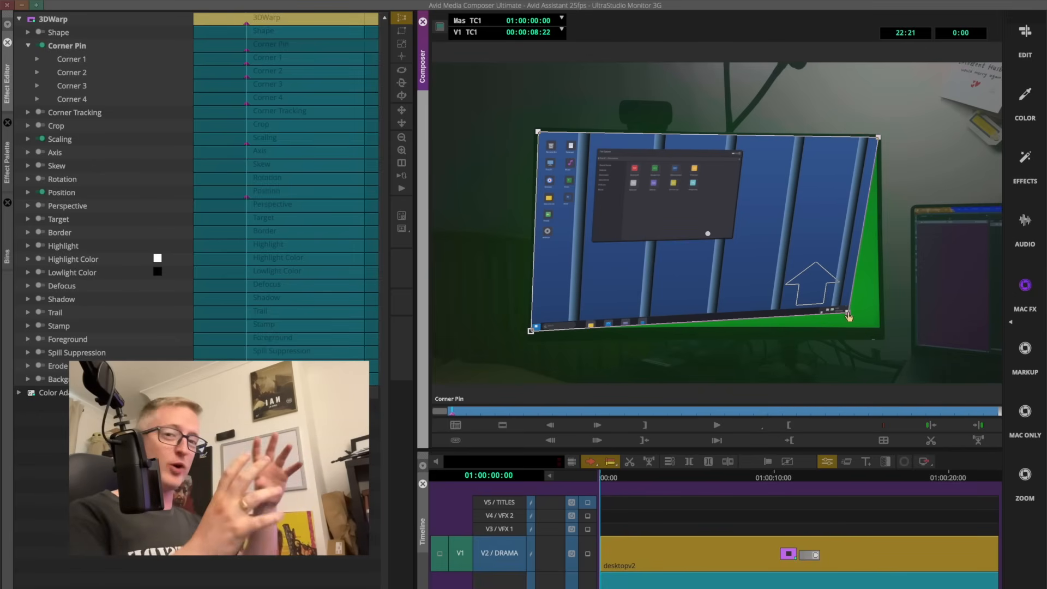
left_click_drag(848, 315, 879, 334)
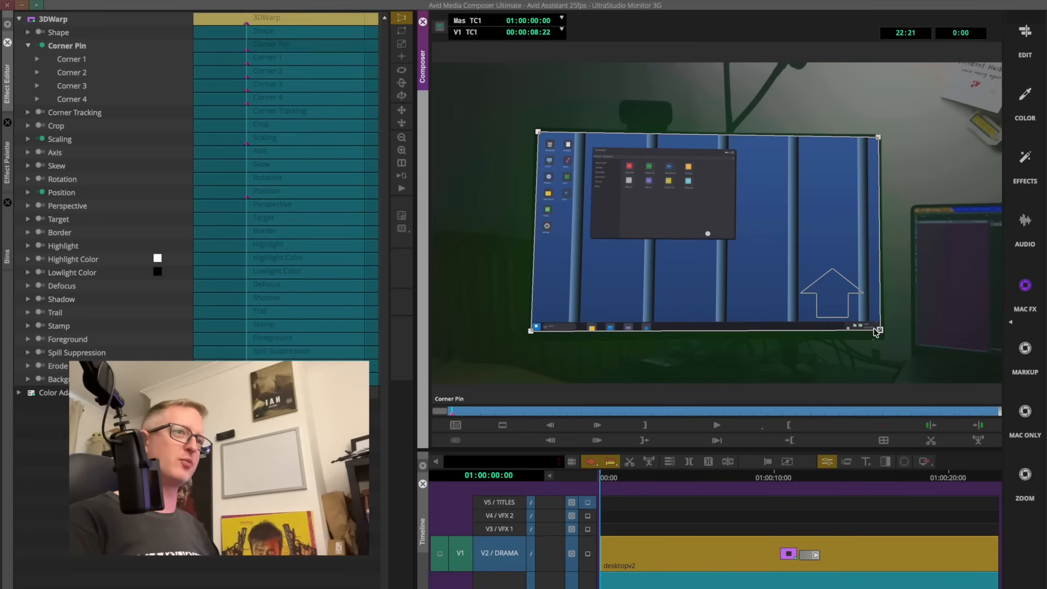
- Refine the desktop image's lower-right corner pin at 2X magnification to match the monitor's bezel
key("super+l")
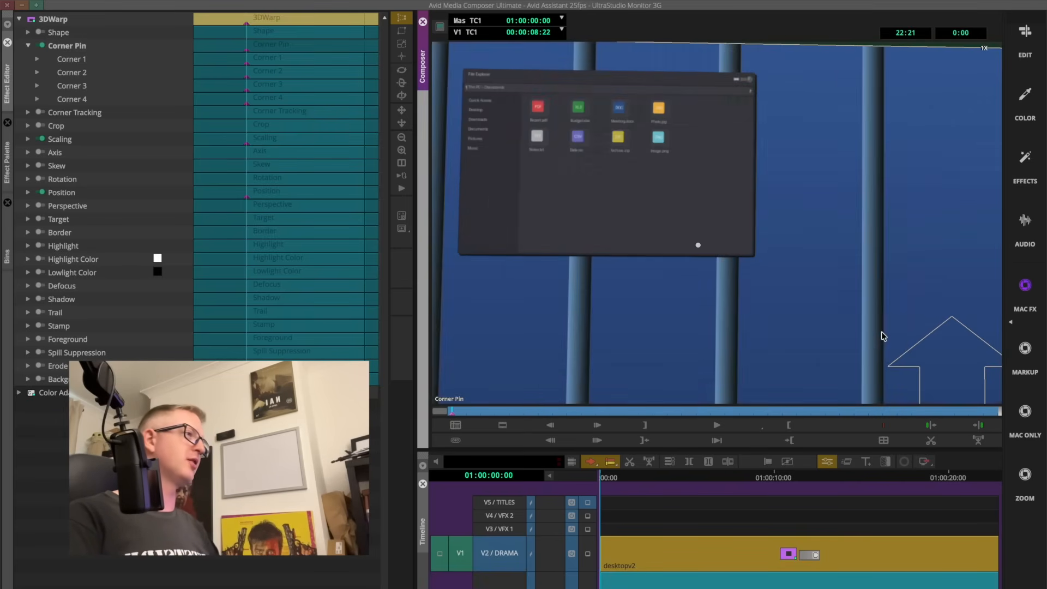
key("super+l")
left_click_drag(920, 351, 551, 146)
left_click_drag(708, 232, 873, 274)
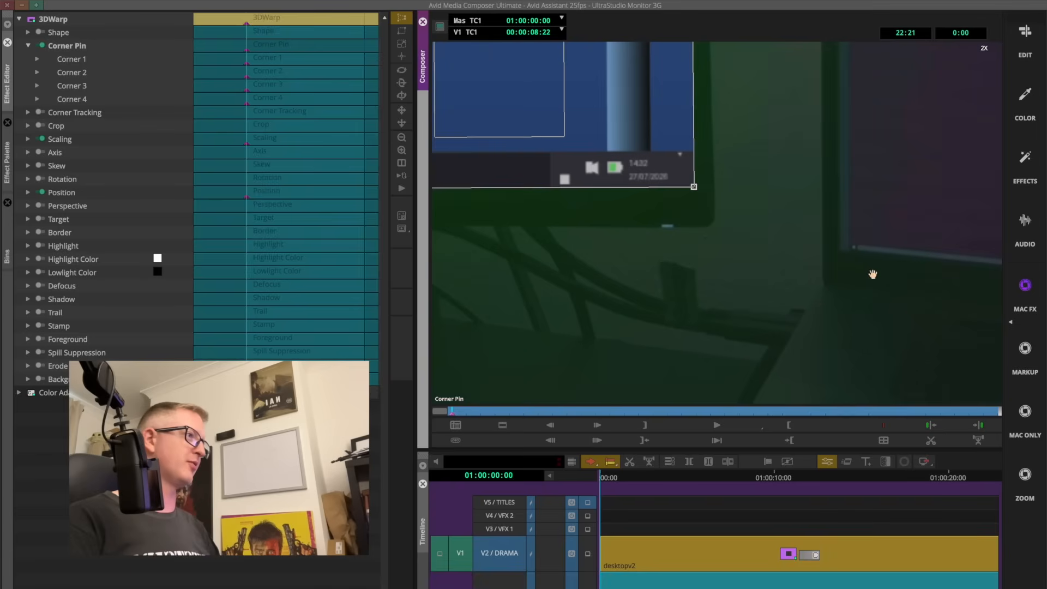
mouse_move(694, 188)
left_mouse_down()
mouse_move(662, 170)
mouse_move(696, 185)
left_mouse_up()
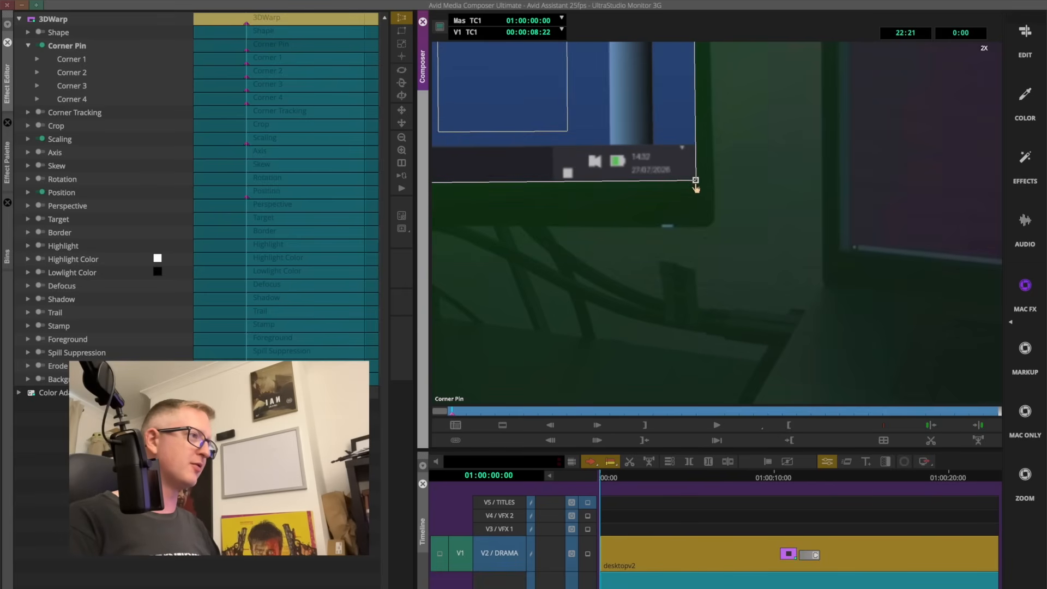
- Check the remaining corner pins at close range and nudge them onto the inner edge of the monitor's bezel
left_click_drag(691, 144, 690, 275)
left_click_drag(654, 65, 655, 343)
left_click_drag(656, 150, 663, 355)
left_click_drag(668, 65, 676, 330)
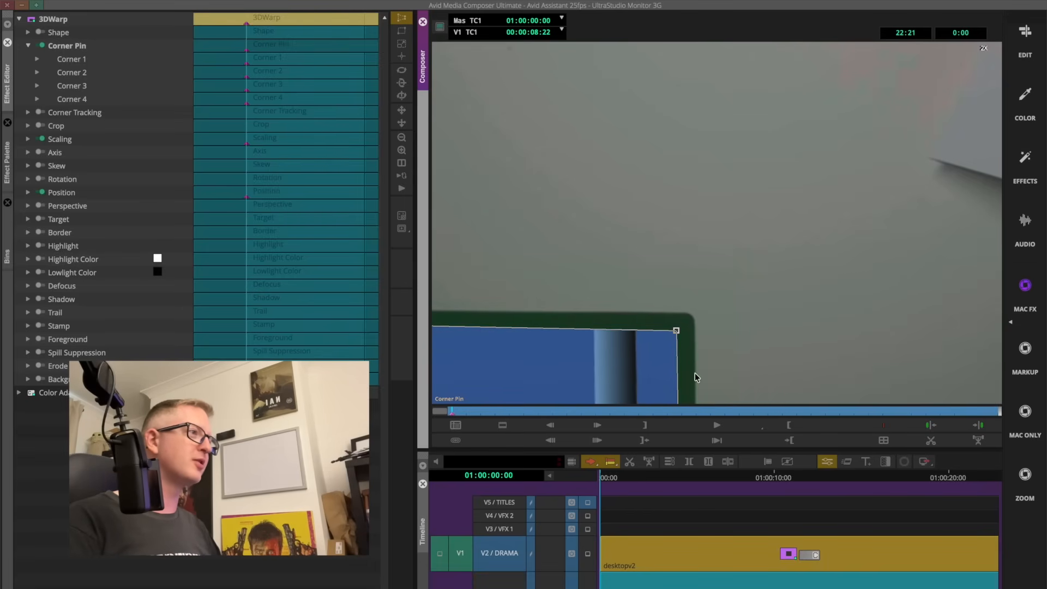
left_click_drag(695, 378, 639, 49)
left_click_drag(629, 214, 629, 183)
mouse_move(549, 295)
left_mouse_down()
mouse_move(560, 277)
mouse_move(551, 285)
left_mouse_up()
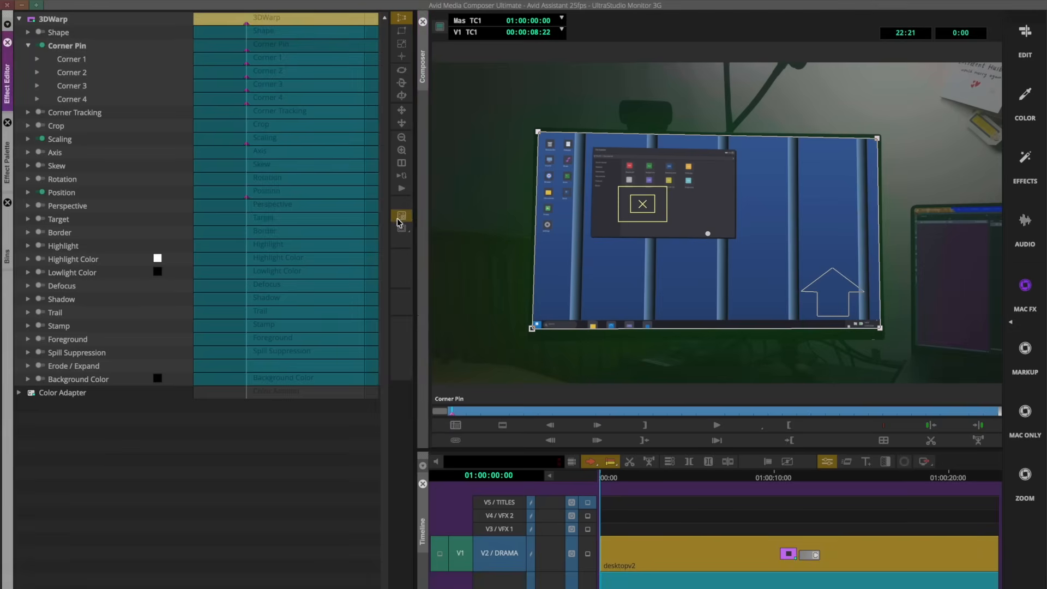
- Place tracking points A to D clockwise on the green screen's four cross markers and track them from 01:00:00:00
left_click(396, 218)
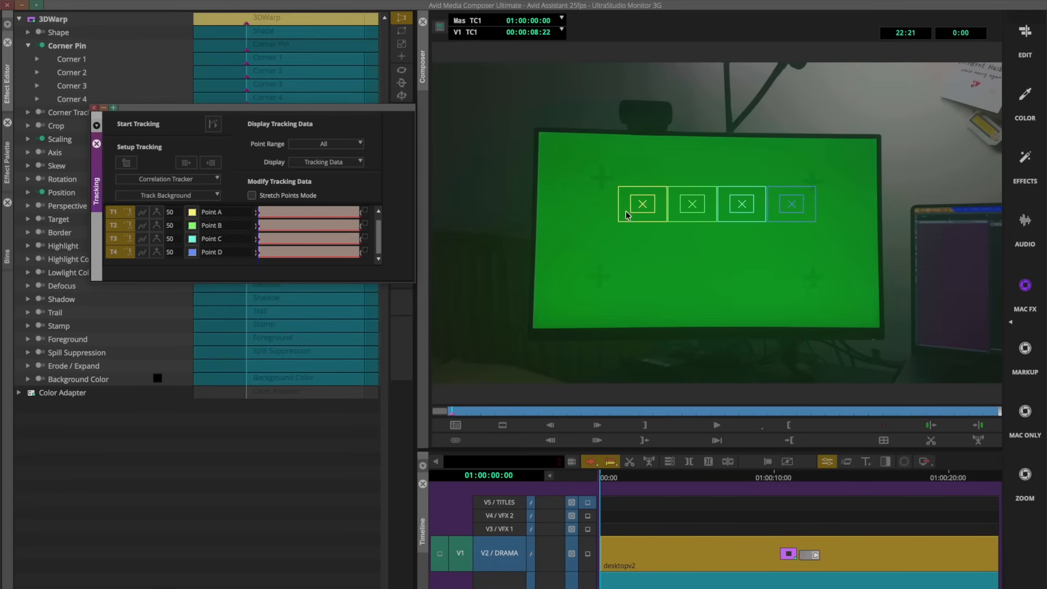
left_click_drag(644, 206, 605, 181)
left_click_drag(702, 209, 823, 187)
left_click_drag(745, 209, 803, 289)
left_click_drag(794, 208, 610, 281)
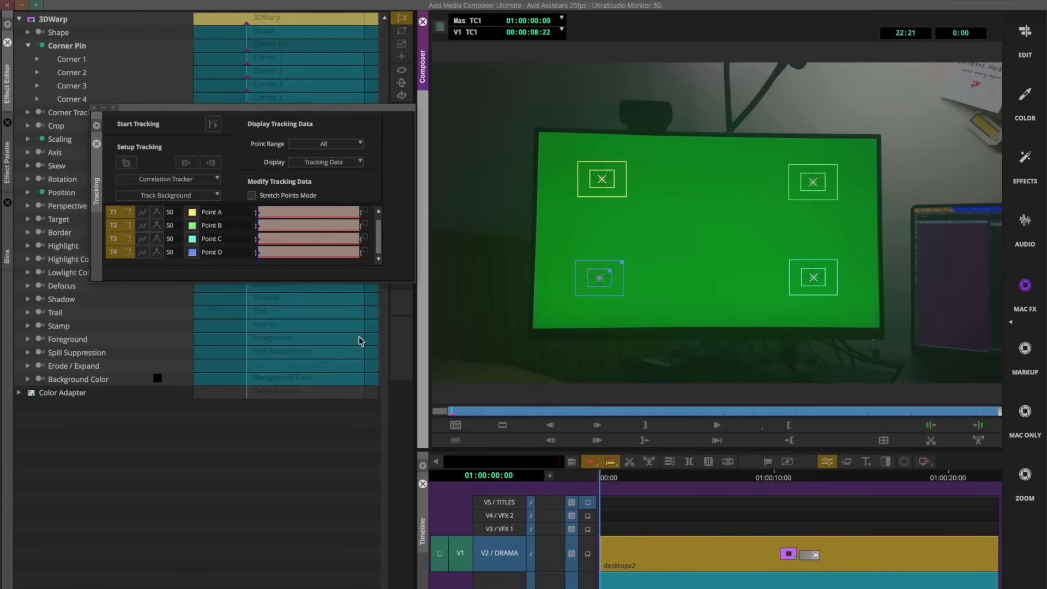
left_click(190, 135)
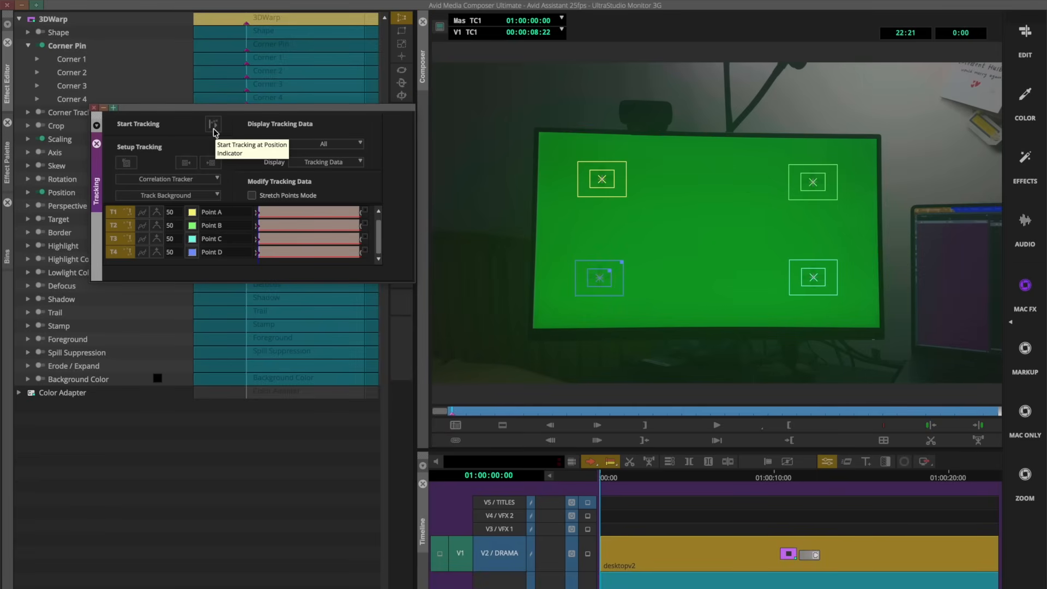
left_click(213, 125)
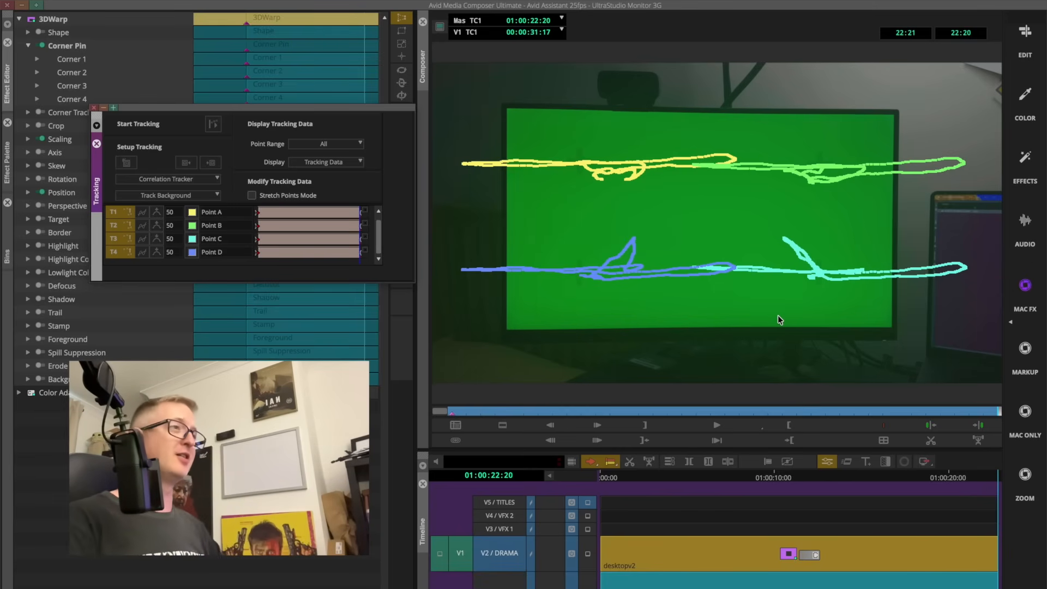
- Assign trackers T1 Point A, T2 Point B, T3 Point C and T4 Point D to the four Corner Tracking slots of the 3D Warp
left_click(97, 144)
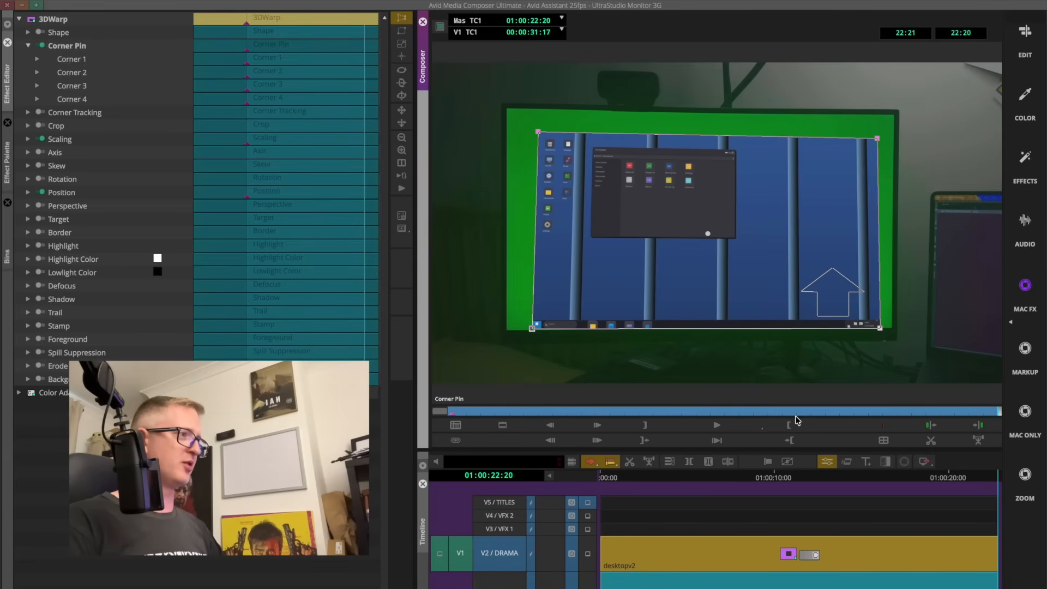
key("Home")
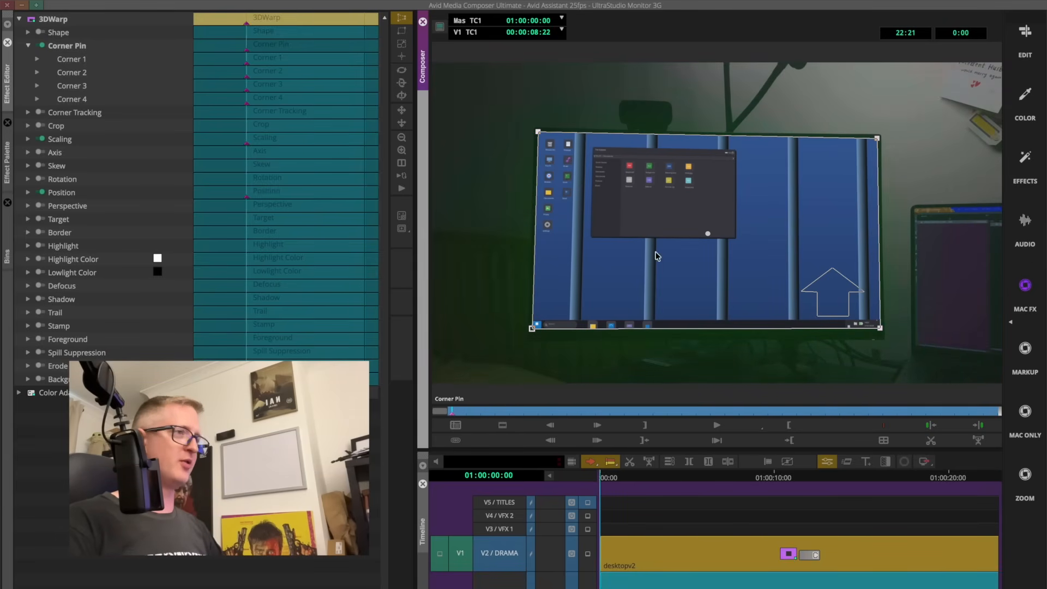
left_click(28, 45)
left_click(28, 59)
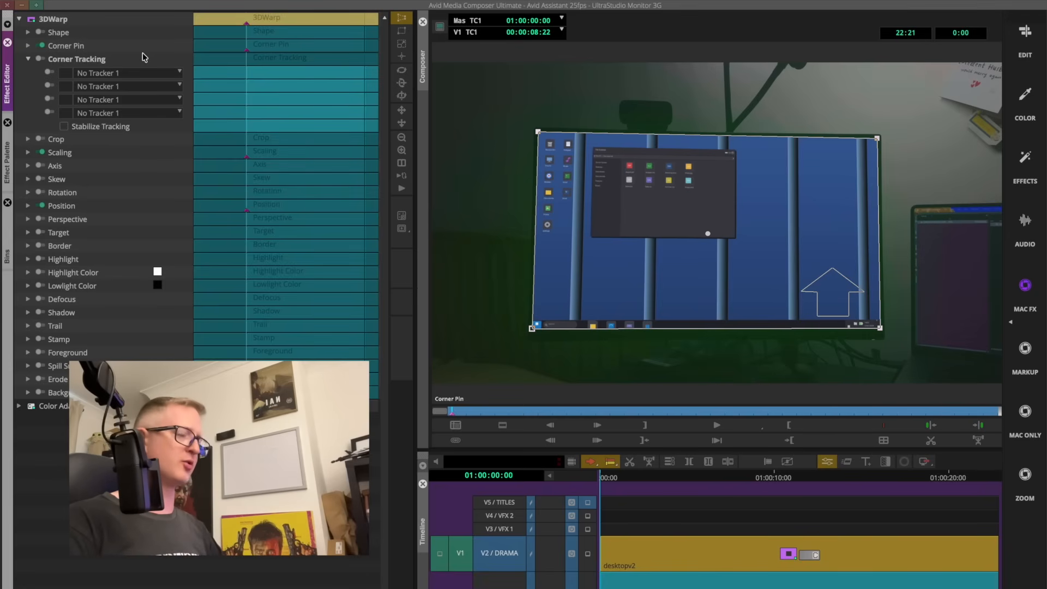
left_click(78, 73)
left_click(78, 86)
left_click(78, 99)
left_click(78, 113)
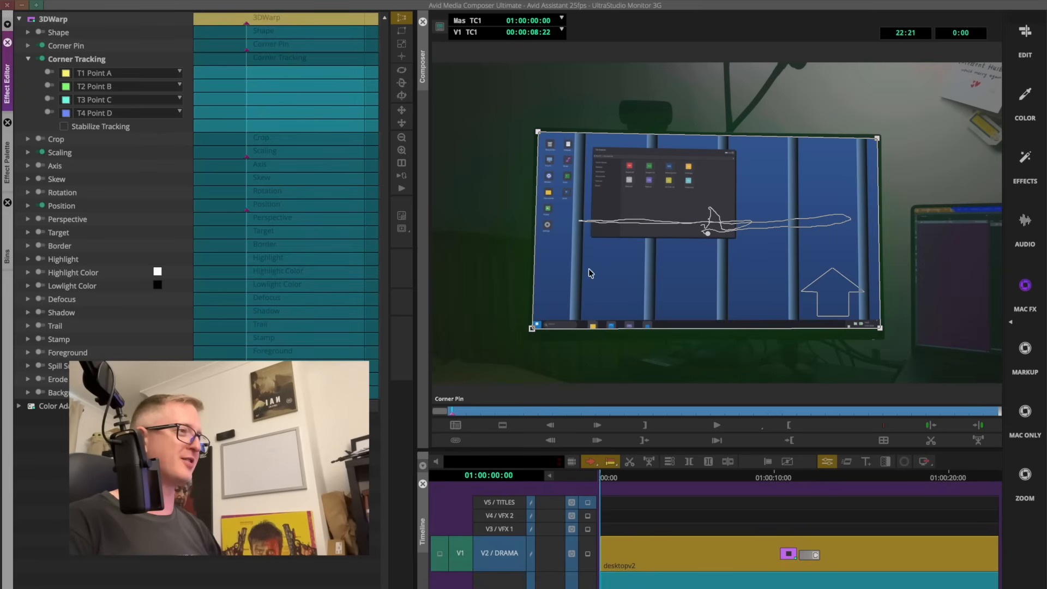
- Scrub through the whole shot to check how well the desktop image follows the monitor
left_click_drag(459, 416, 1028, 367)
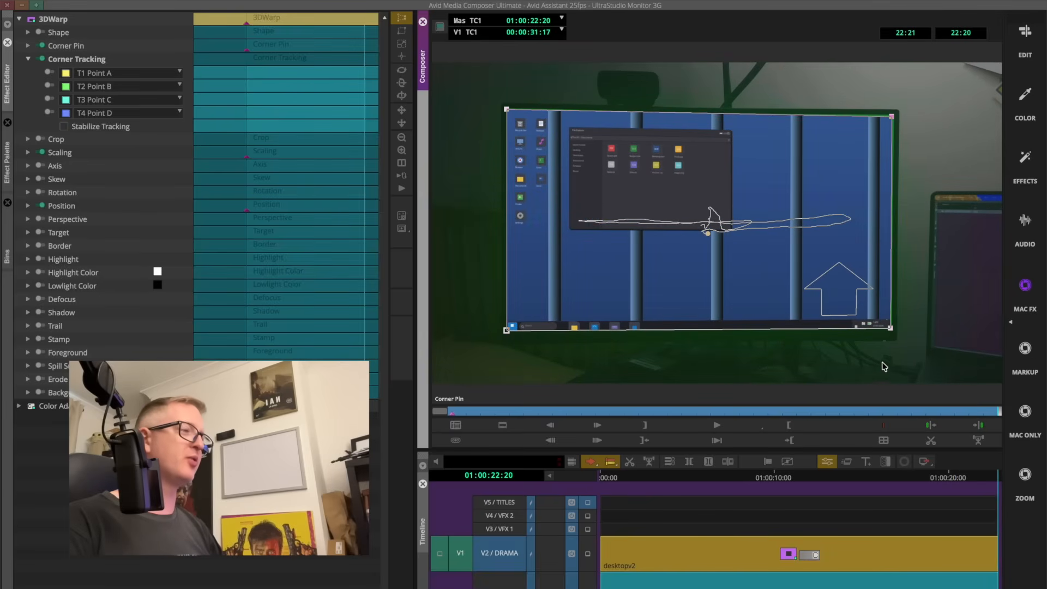
left_click(642, 484)
left_click_drag(676, 474, 1014, 455)
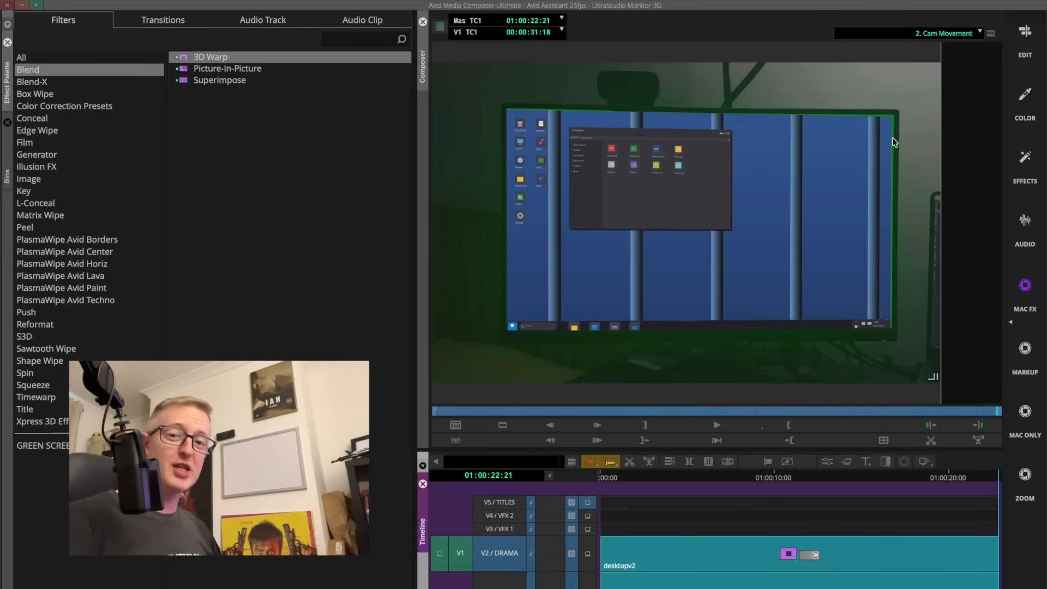
left_click_drag(987, 411, 930, 415)
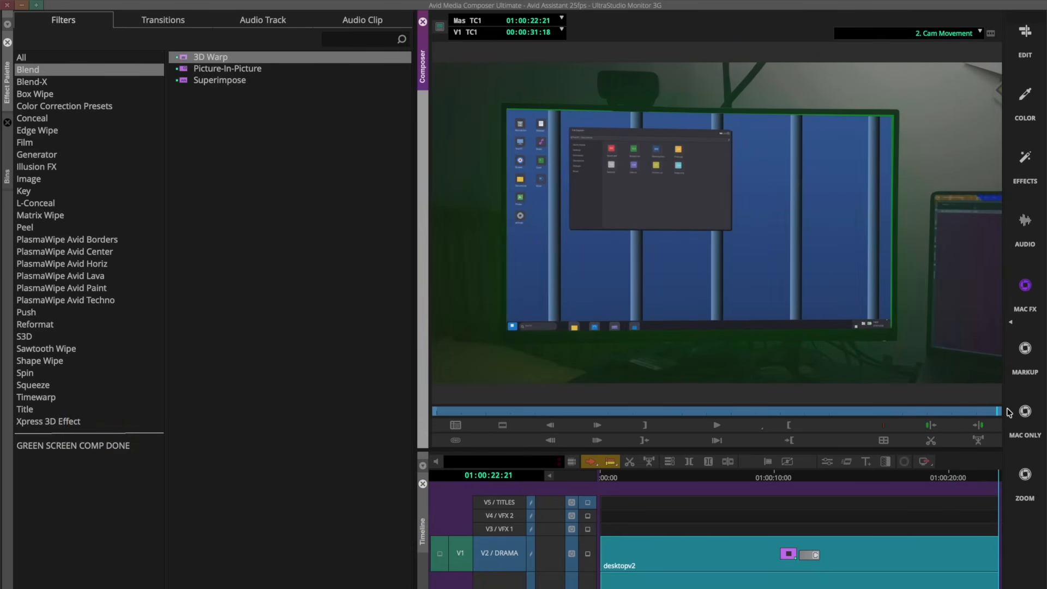
left_click_drag(998, 412, 450, 423)
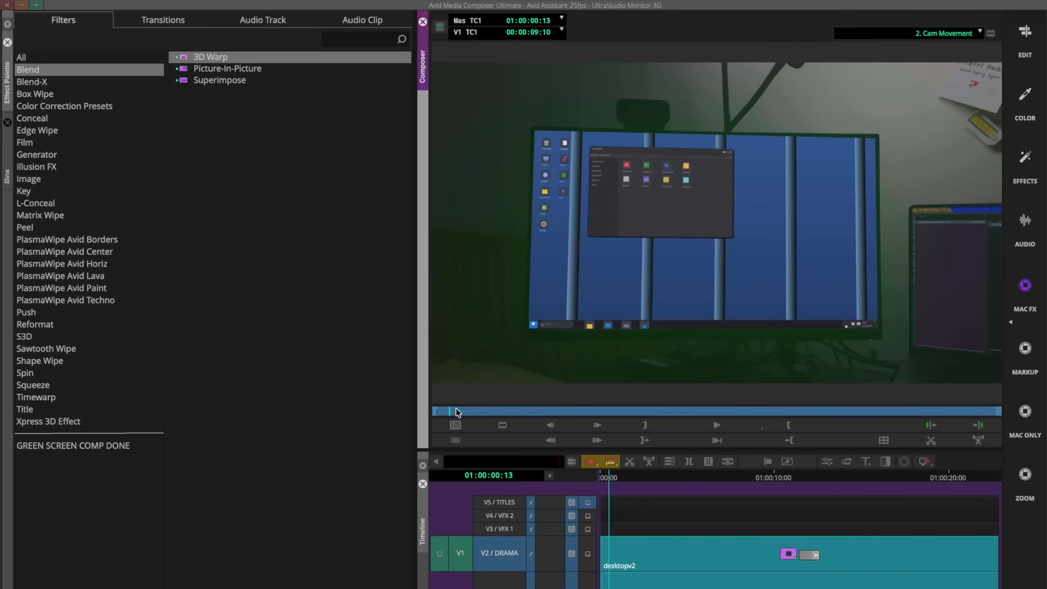
- Adjust the desktop image's two left corner pins at 01:00:06:00 to fit the monitor's bezel
left_click(436, 411)
double_click(671, 549)
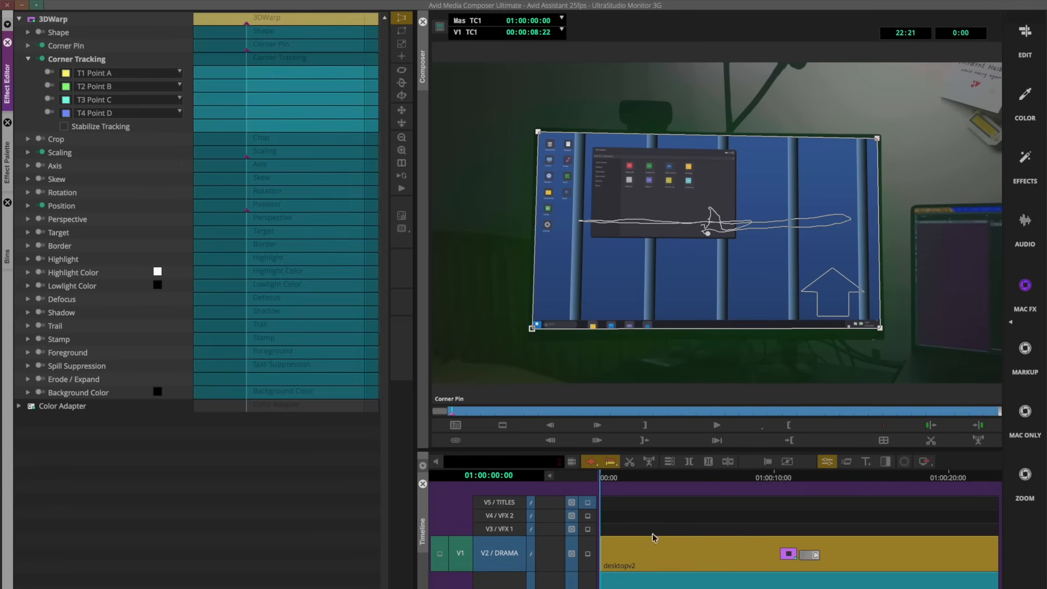
left_click(28, 58)
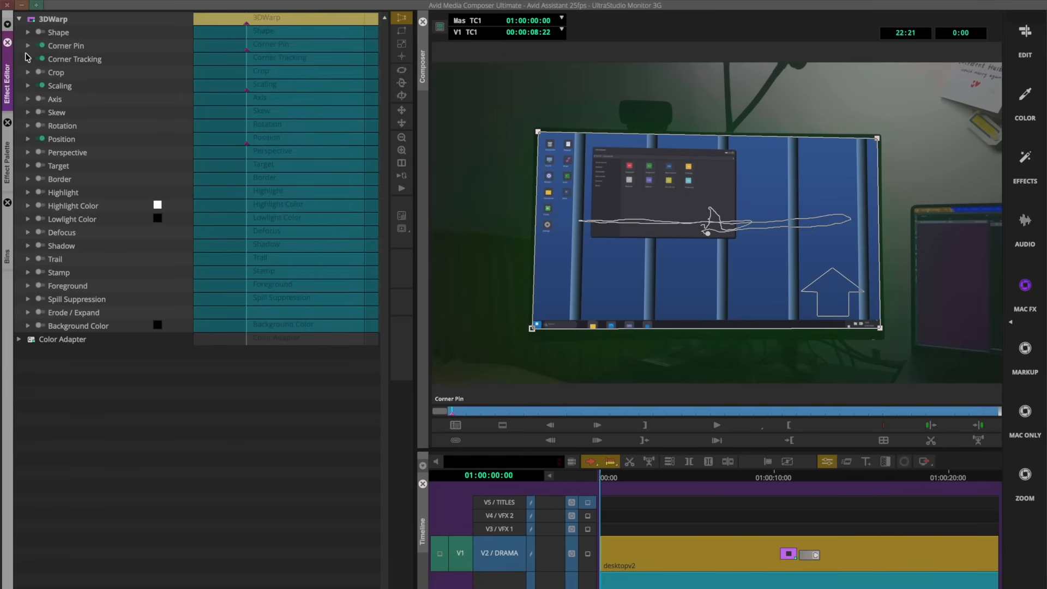
left_click(28, 46)
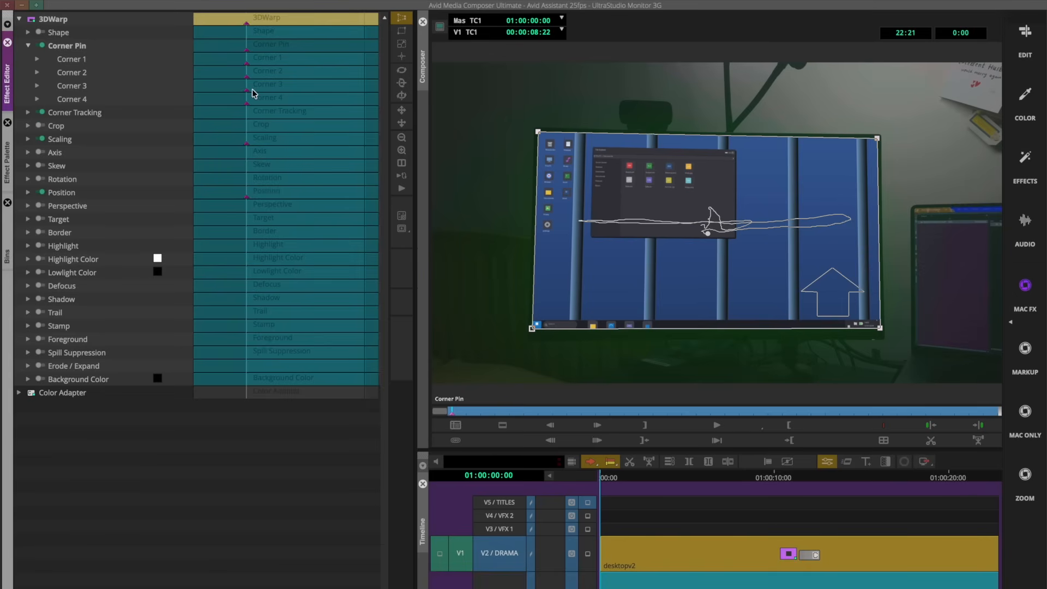
left_click_drag(252, 75, 277, 76)
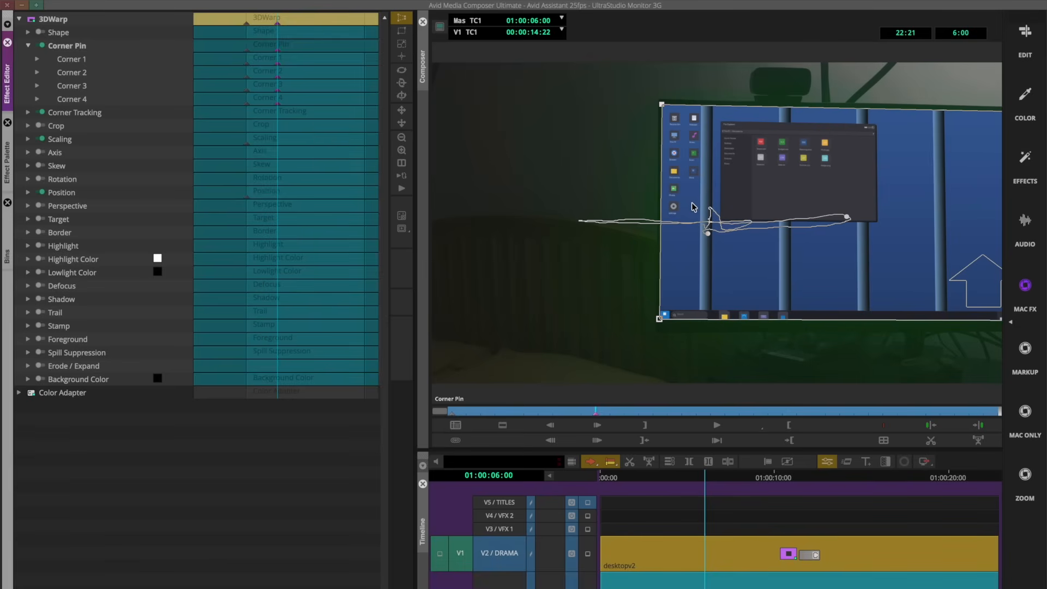
key("ctrl+l")
left_click_drag(617, 111, 628, 138)
left_click_drag(619, 135, 619, 133)
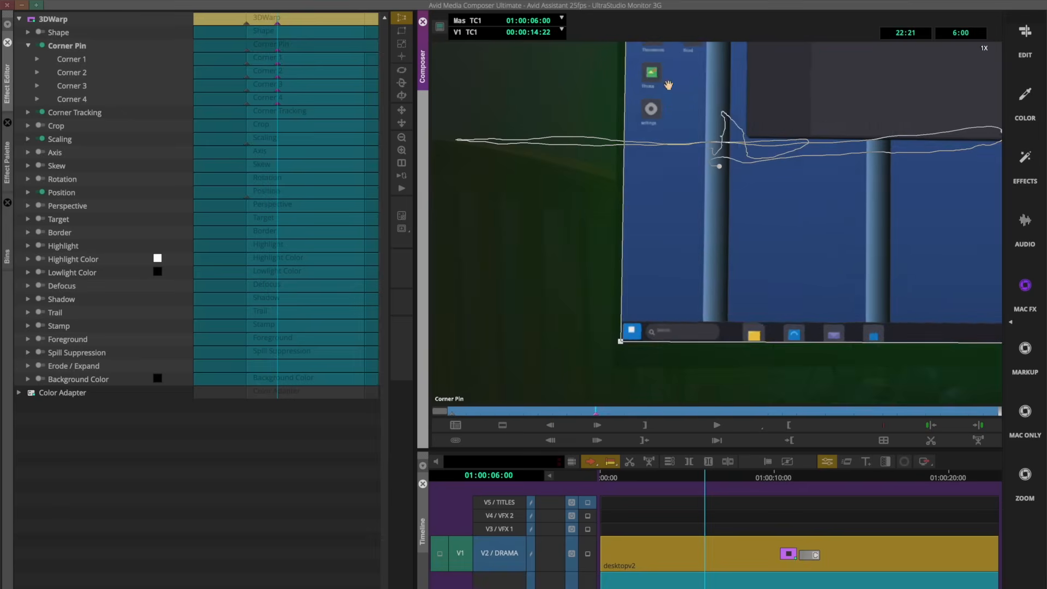
left_click_drag(622, 343, 622, 345)
key("ctrl+k")
key("ctrl+k")
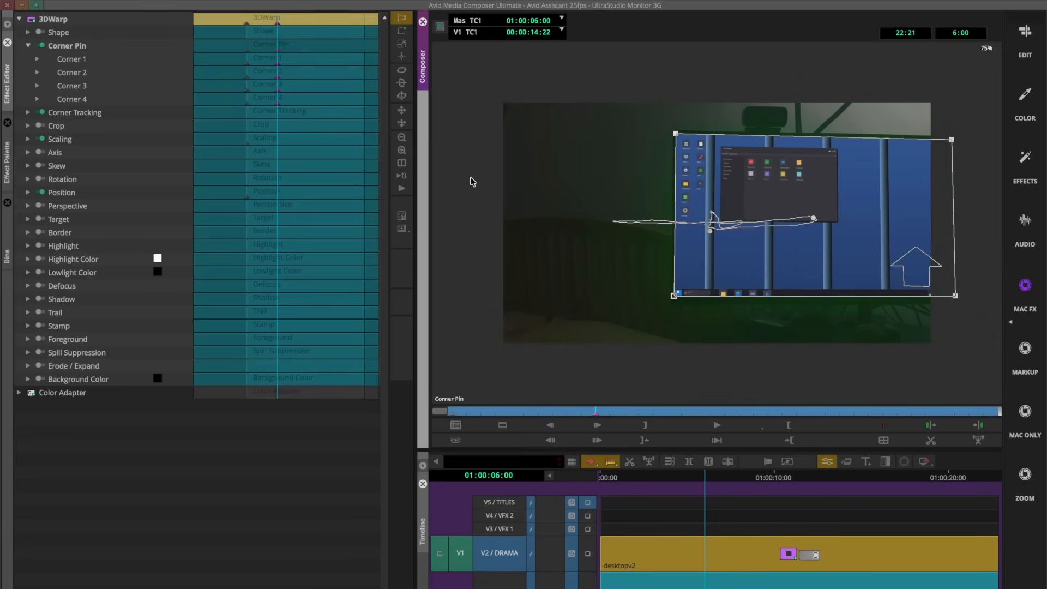
- Adjust the desktop image's two right corner pins at 01:00:11:09 to cover the exposed green
left_click_drag(282, 35, 305, 35)
key("super+l")
key("super+l")
left_click_drag(762, 168, 824, 290)
left_click_drag(878, 129, 879, 124)
mouse_move(881, 256)
left_mouse_down()
mouse_move(877, 139)
mouse_move(878, 276)
left_mouse_up()
key("super+k")
key("super+k")
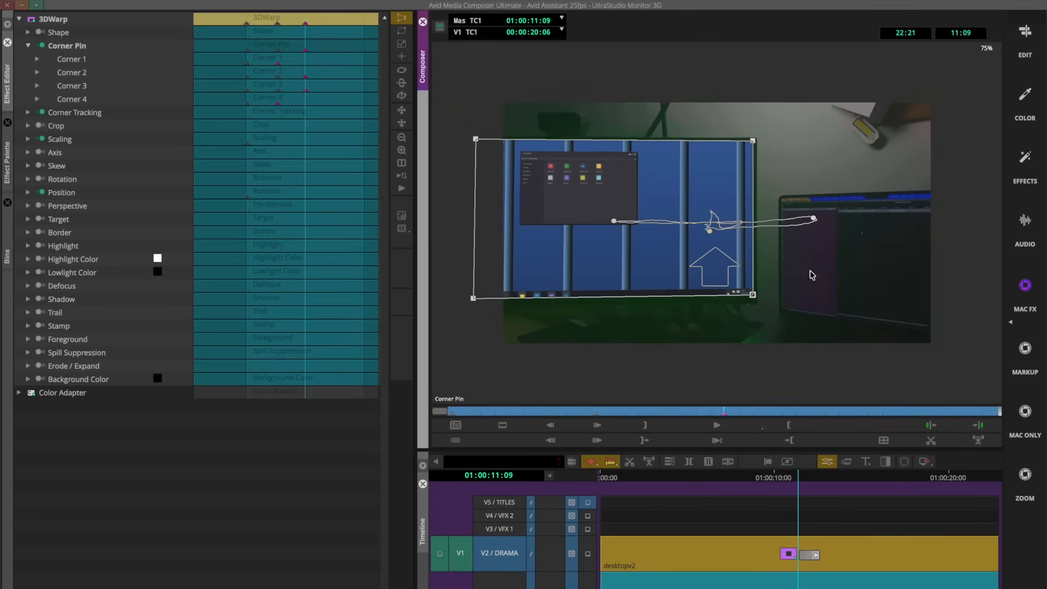
- Add a Corner Pin keyframe at 01:00:13:00 and nudge the two right corner pins onto the monitor's inner bezel
left_click_drag(314, 39, 313, 36)
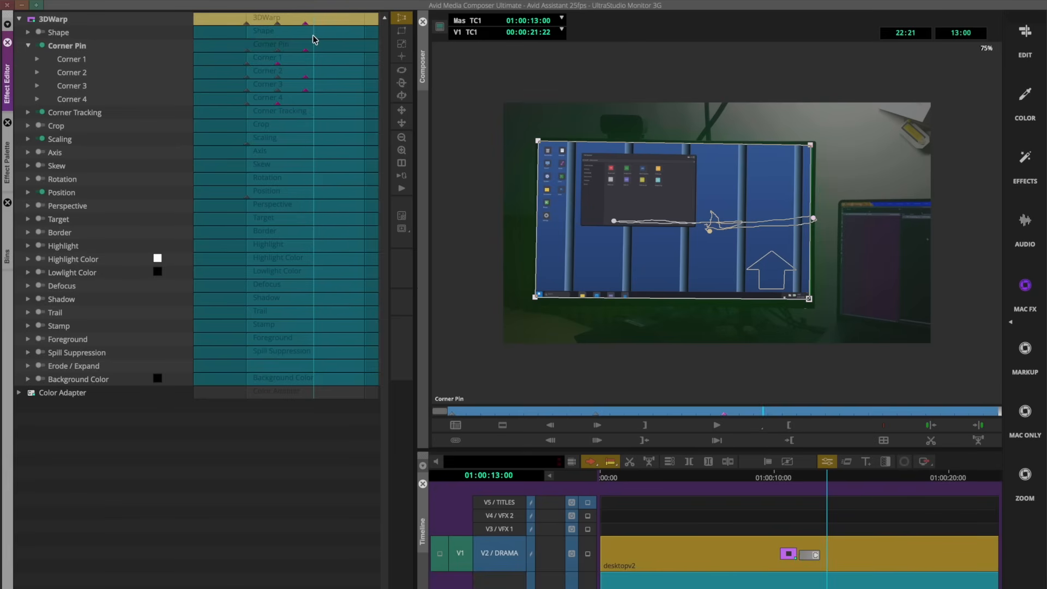
key("apostrophe")
key("super+l")
key("super+l")
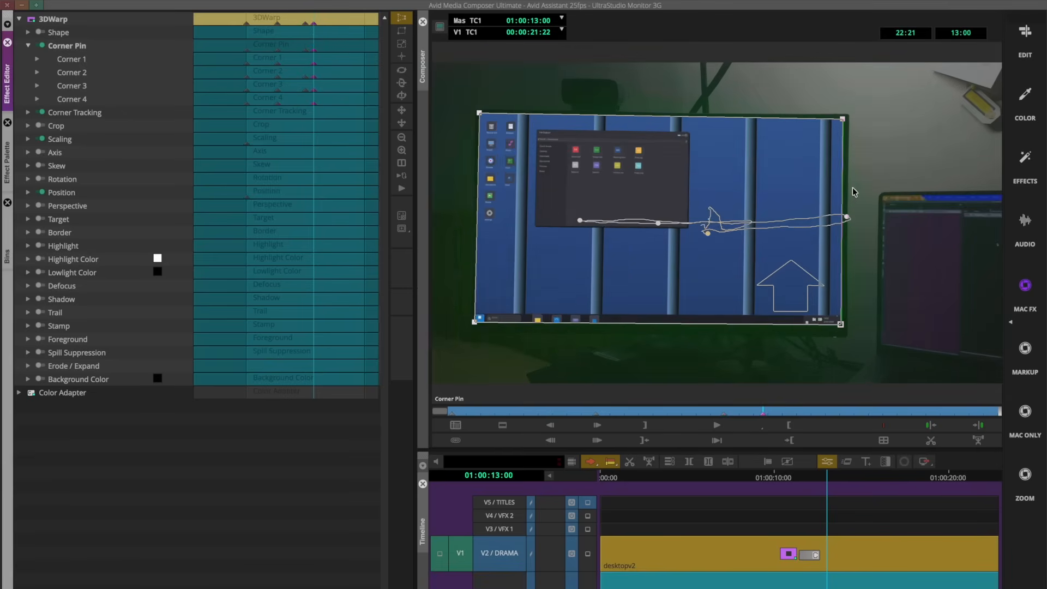
left_click_drag(894, 169, 765, 204)
left_click_drag(798, 129, 799, 133)
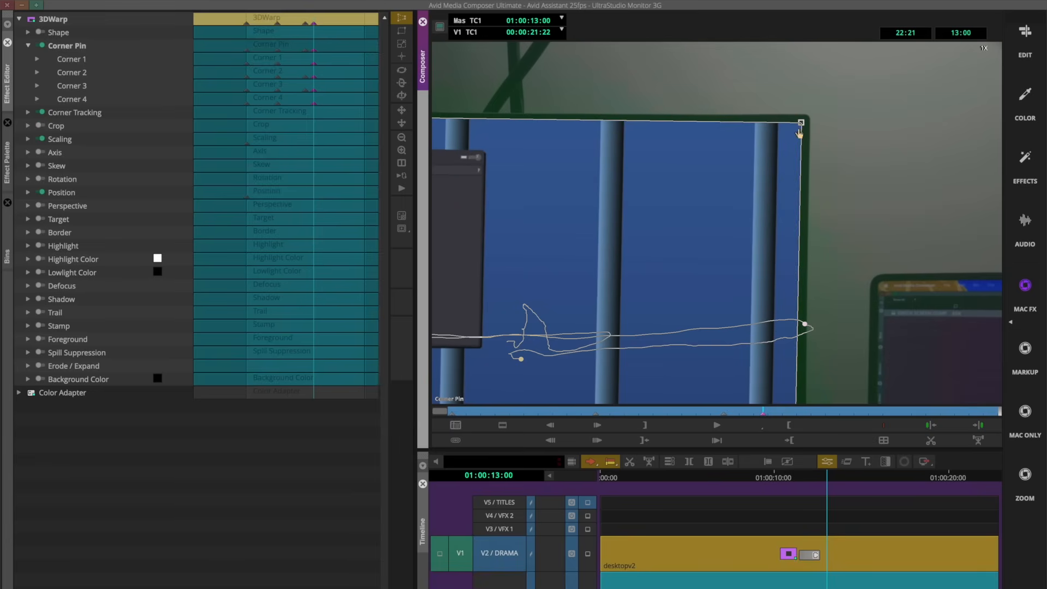
left_click_drag(818, 205, 807, 85)
left_click_drag(769, 306, 773, 310)
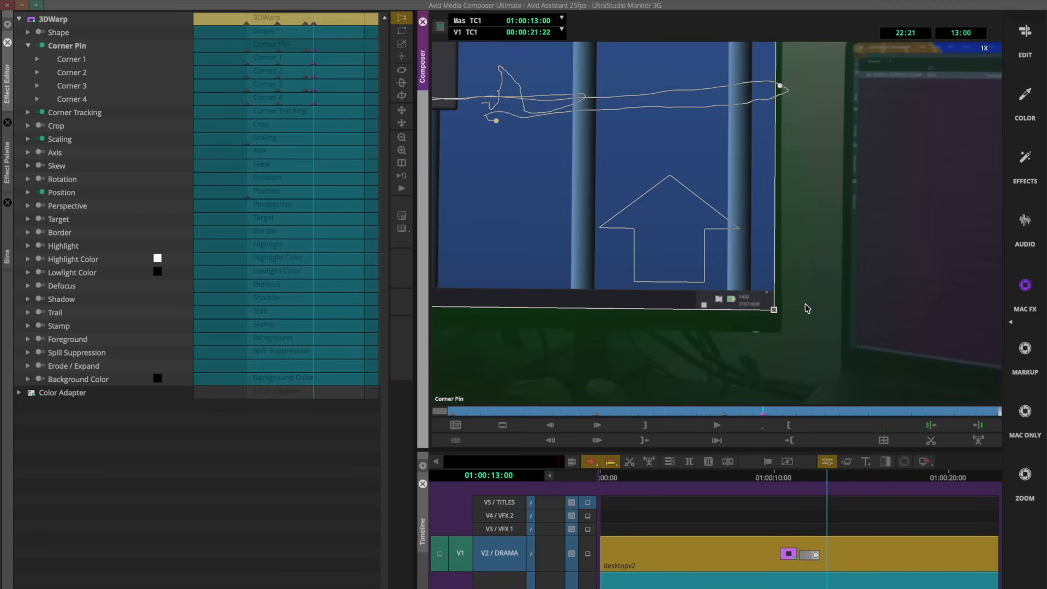
key("ctrl+k")
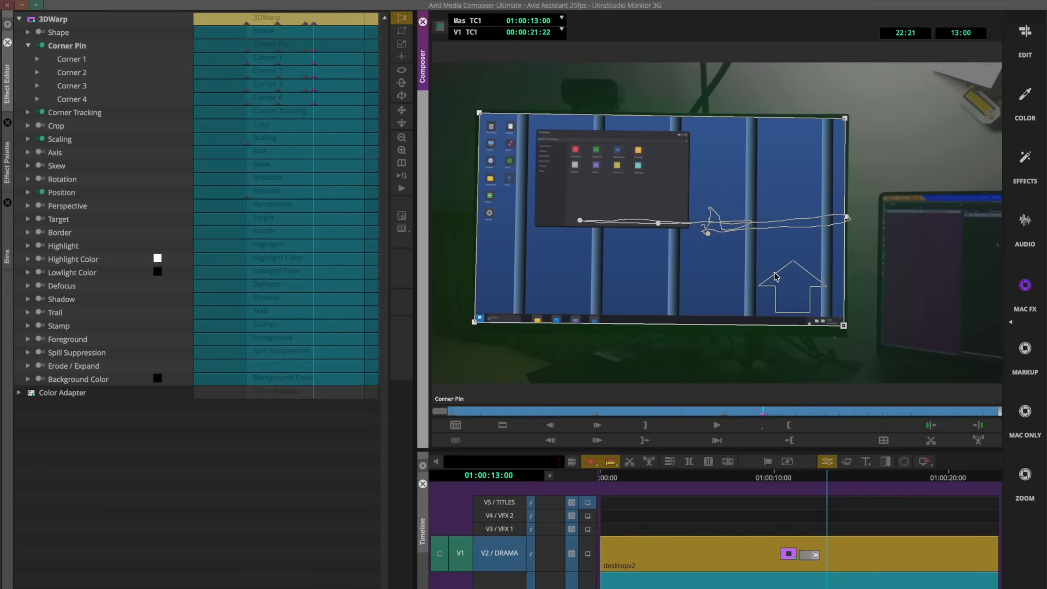
- Check the composite at 01:00:14:10 and 01:00:19:08 and move the upper-left corner pin onto the monitor's bezel
left_click(315, 34)
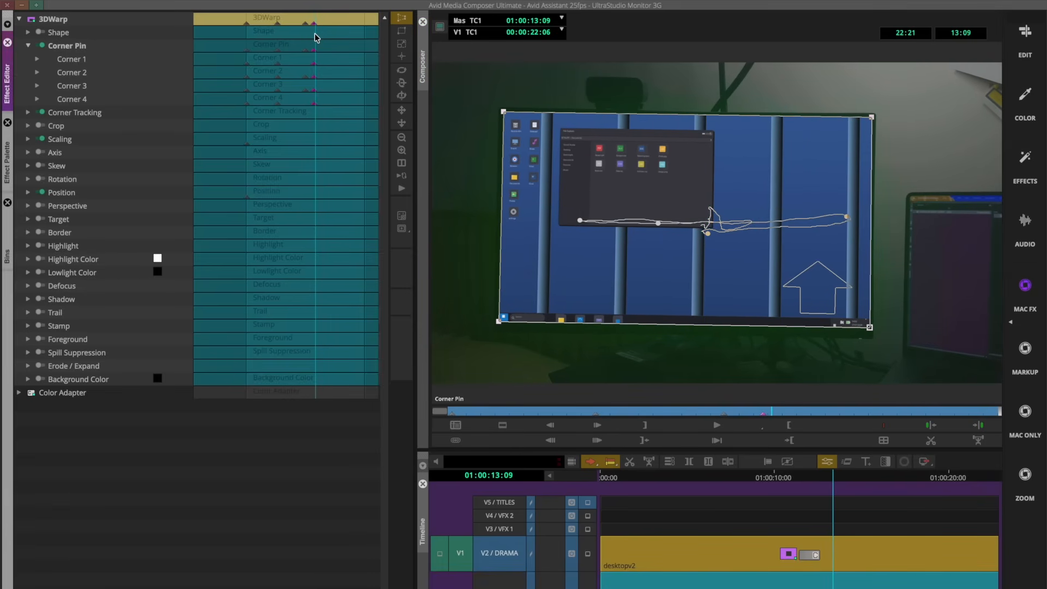
left_click_drag(315, 34, 321, 33)
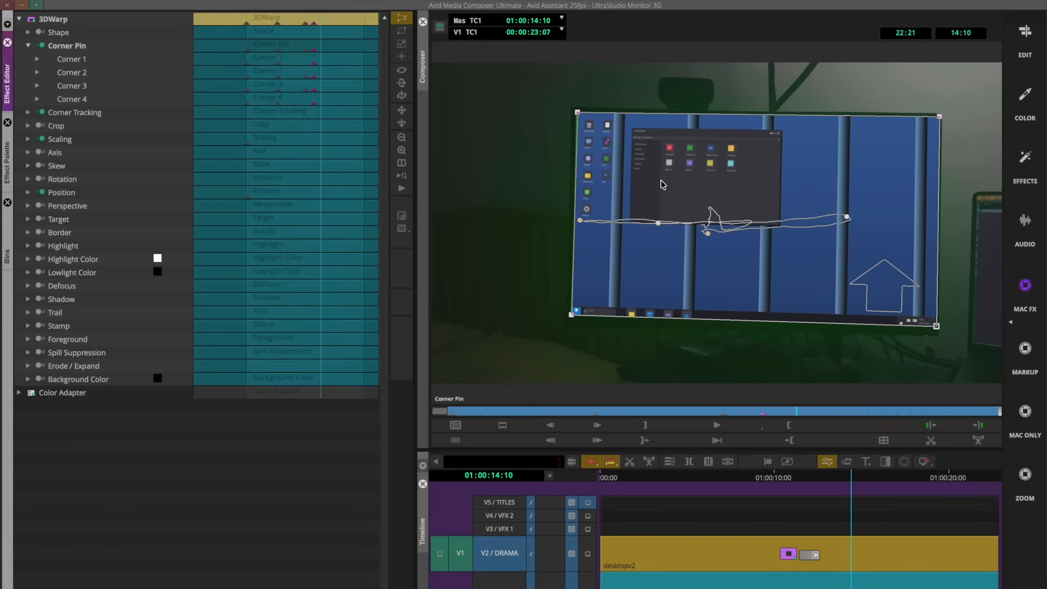
key("super+l")
left_click_drag(537, 179, 786, 231)
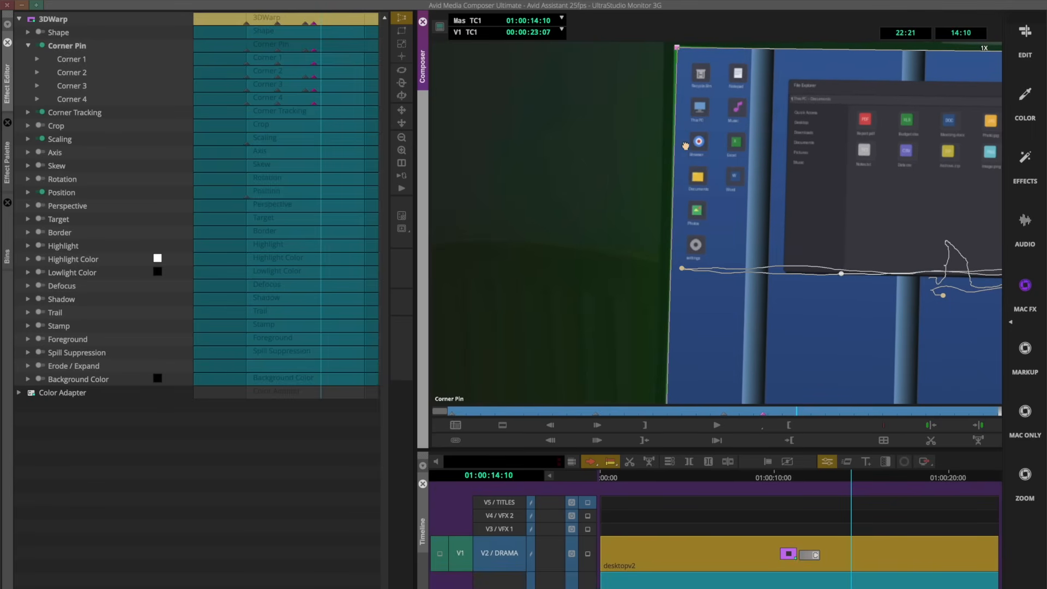
left_click_drag(686, 138, 682, 160)
key("super+l")
left_click_drag(583, 108, 760, 191)
left_click_drag(677, 112, 666, 106)
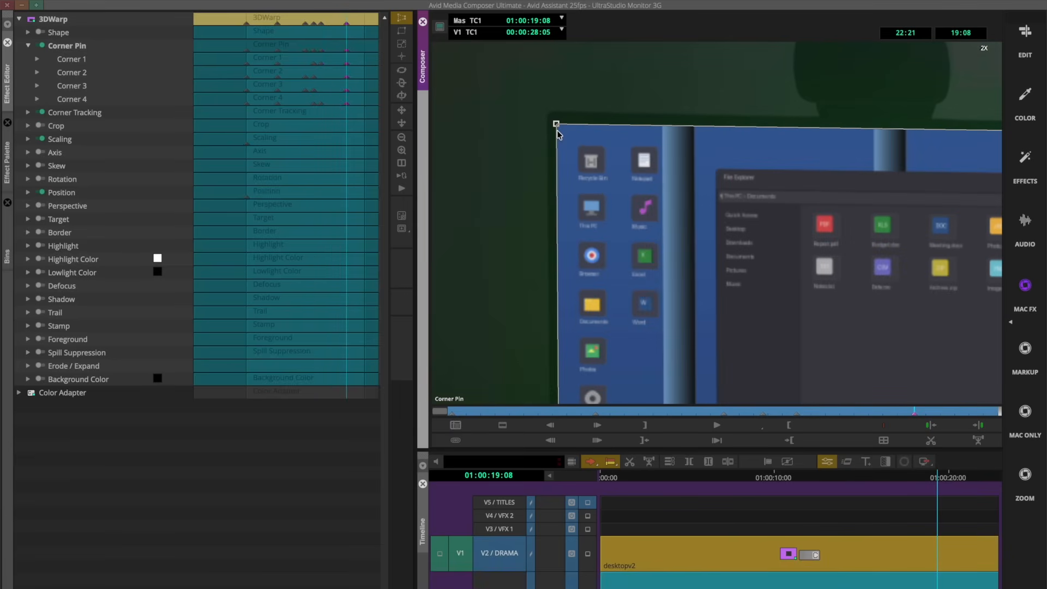
key("super+k")
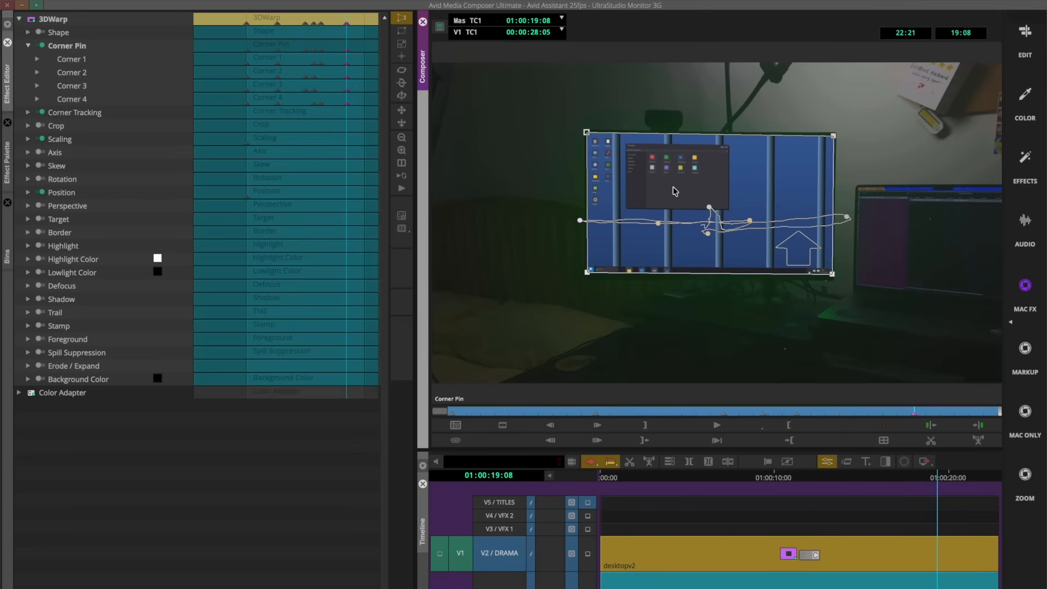
- Check the desktop image's fit at the end of the clip and play the effect in a loop from the start
left_click_drag(349, 31, 372, 29)
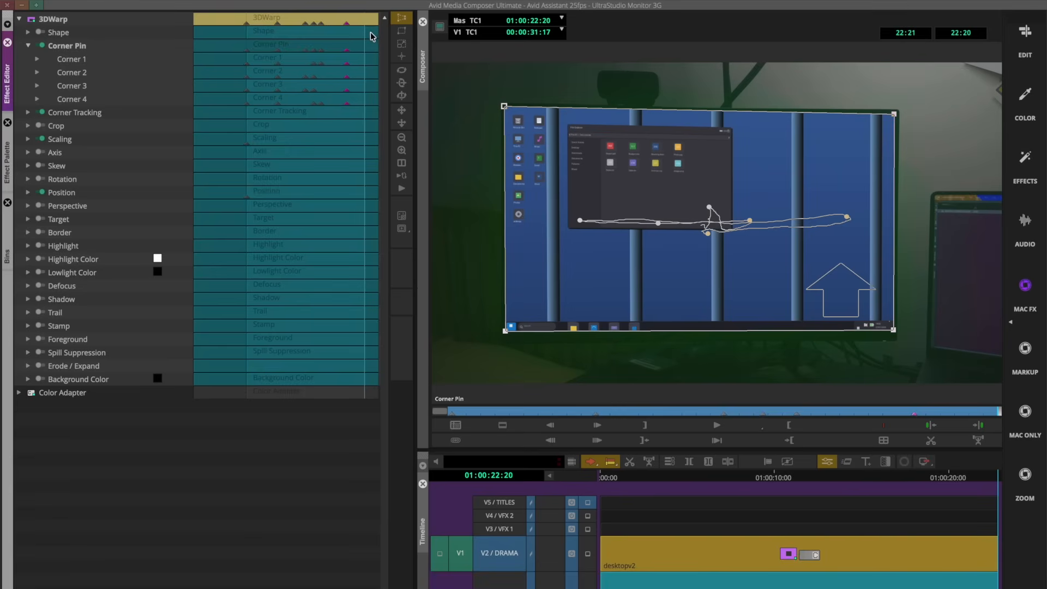
mouse_move(364, 36)
left_mouse_down()
mouse_move(352, 41)
mouse_move(379, 37)
left_mouse_up()
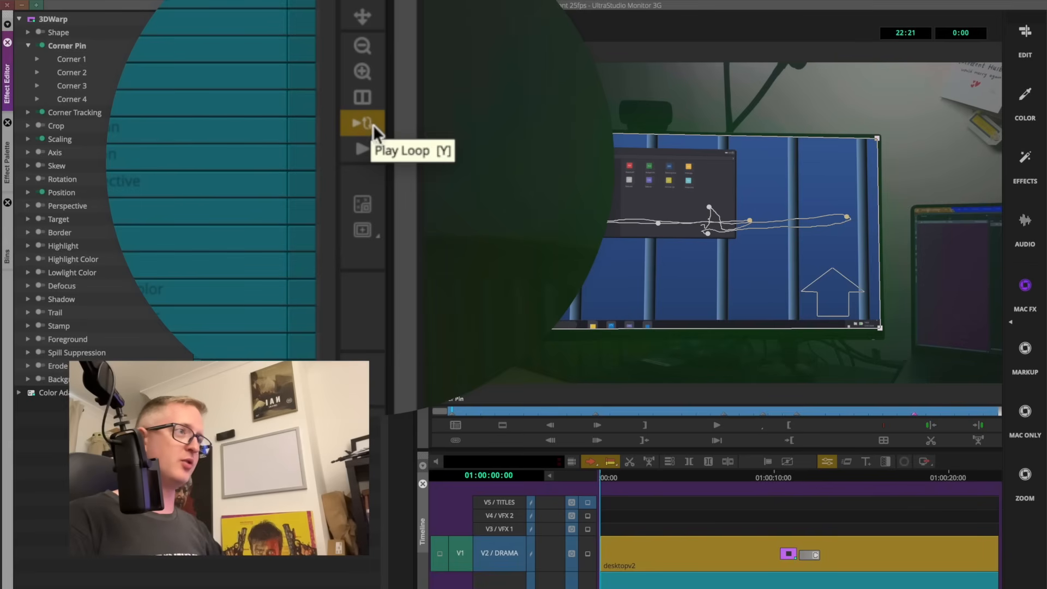
left_click(373, 123)
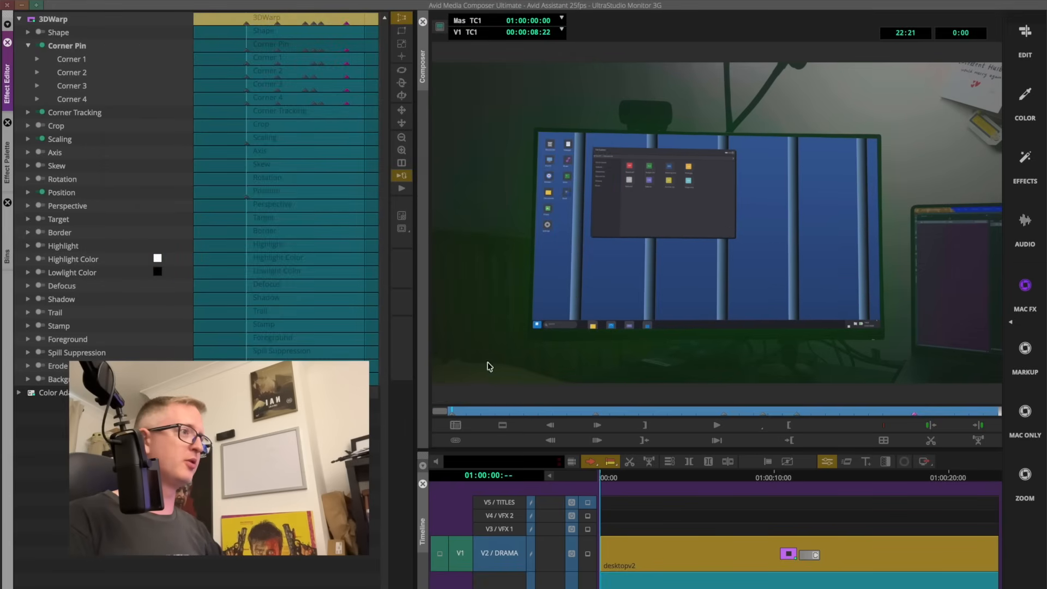
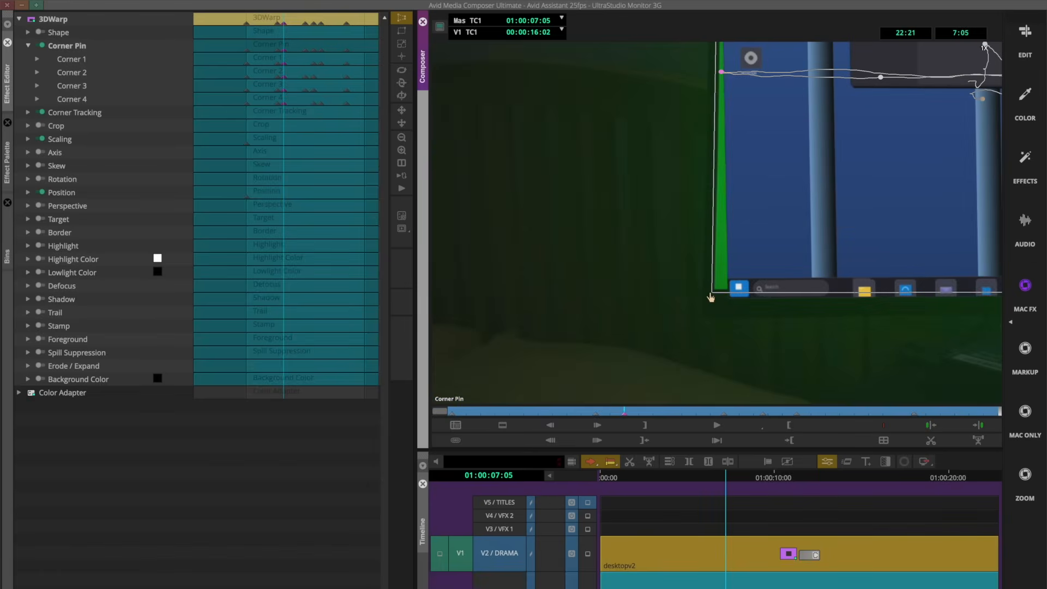
- Correct the corner pins at 01:00:08:08 to fit the monitor and return to the start of the sequence
left_click_drag(664, 416, 650, 415)
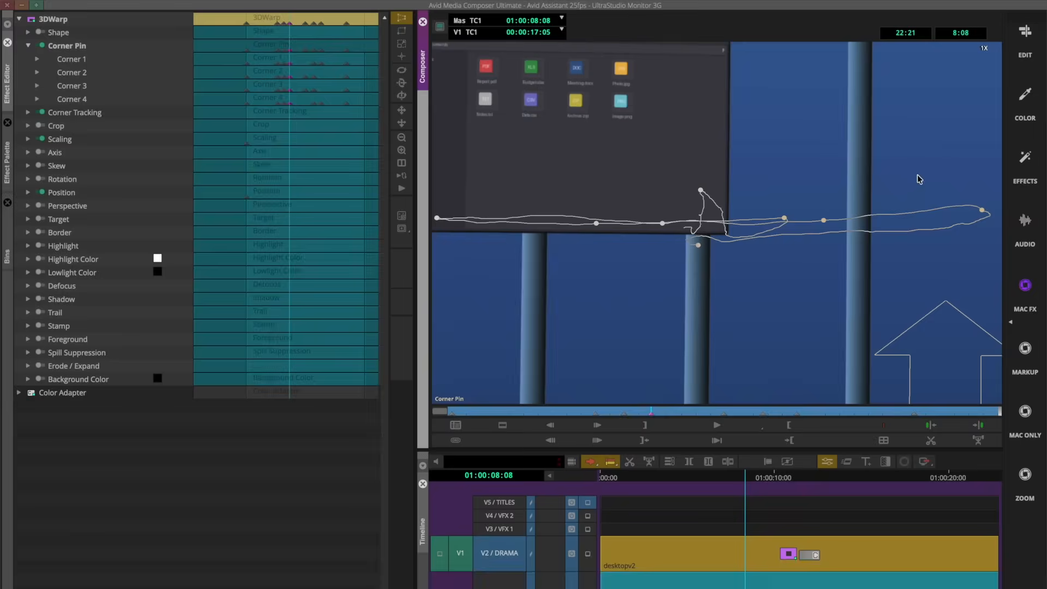
left_click_drag(867, 313, 871, 321)
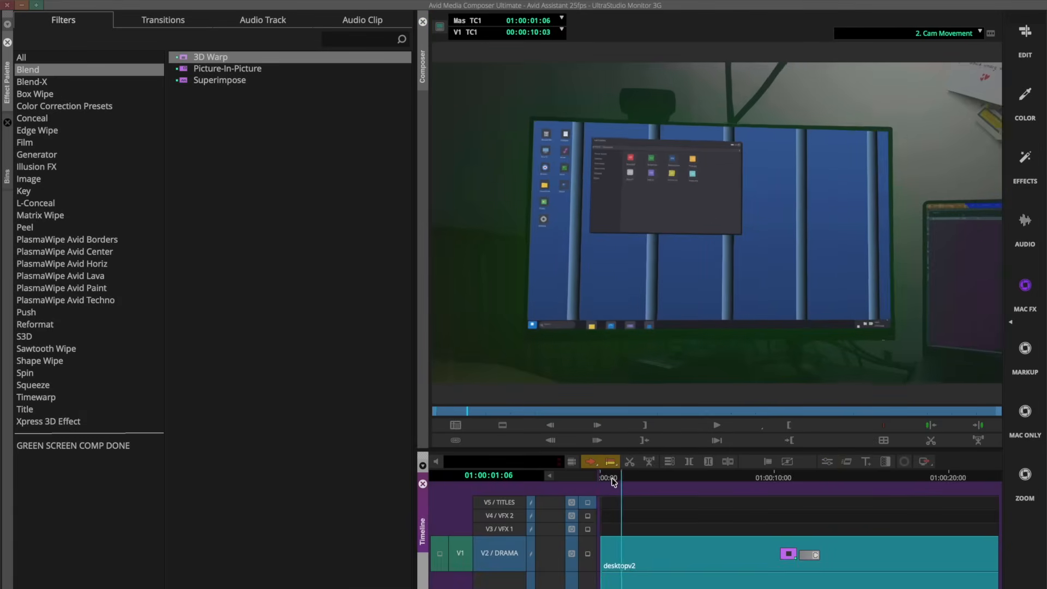
left_click_drag(602, 477, 544, 471)
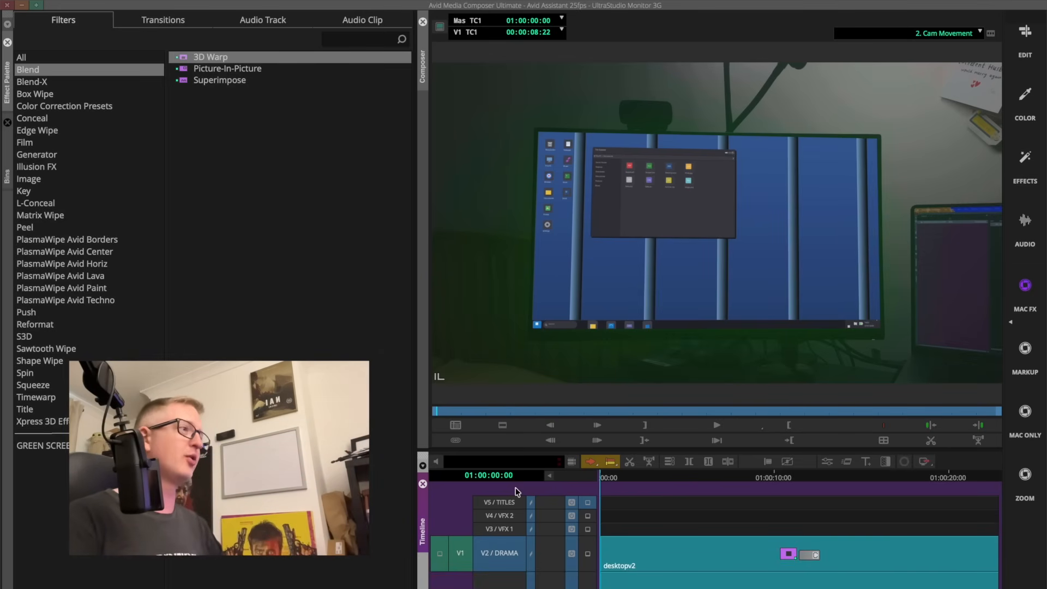
- Load the 1. Still sequence and open the SpectraMatte effect on its V2 clip for editing
left_click(8, 175)
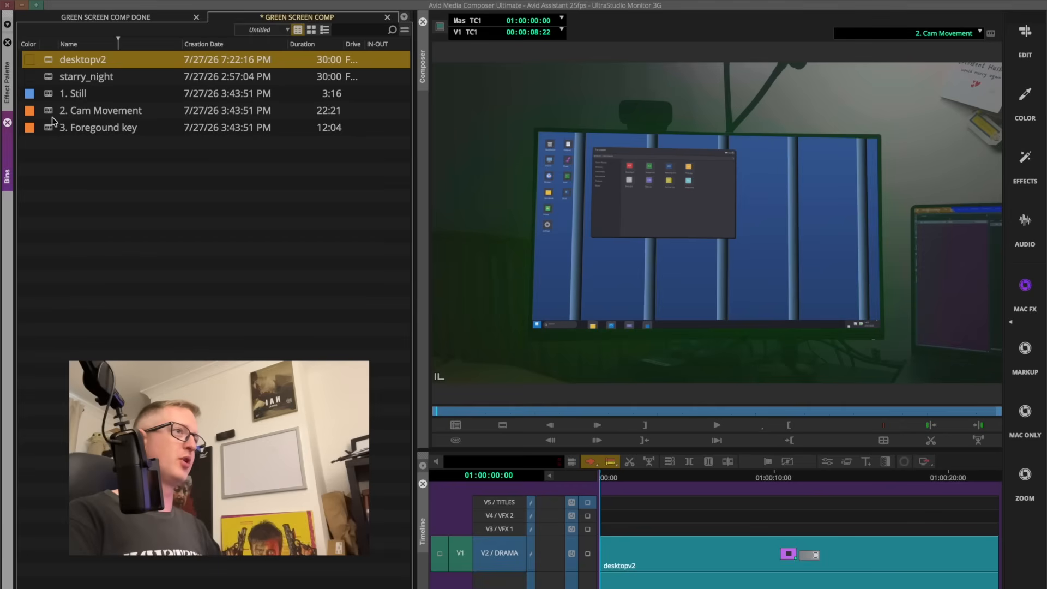
double_click(44, 97)
left_click(727, 557)
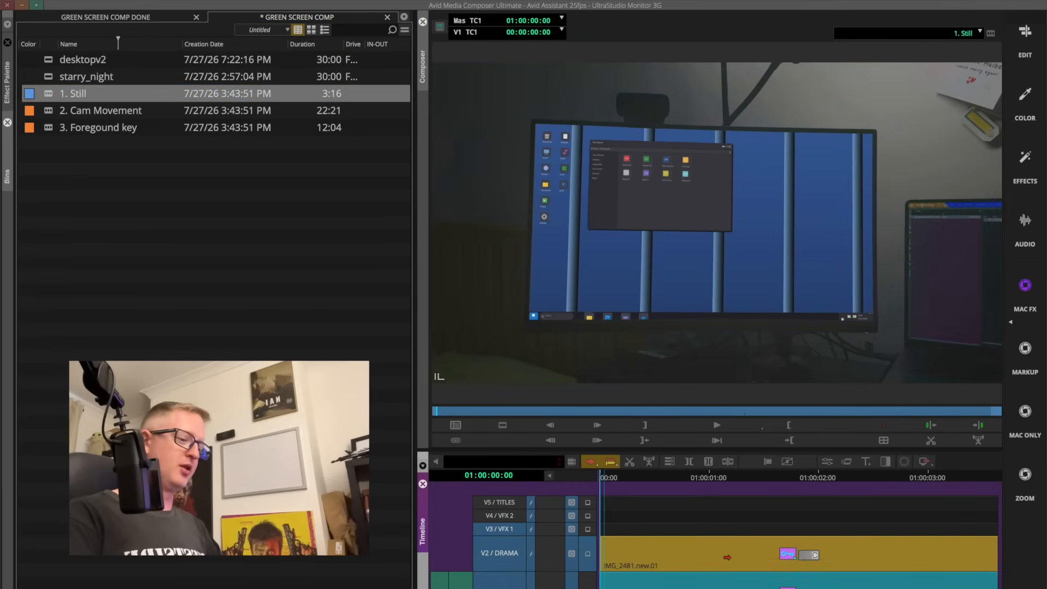
key("F8")
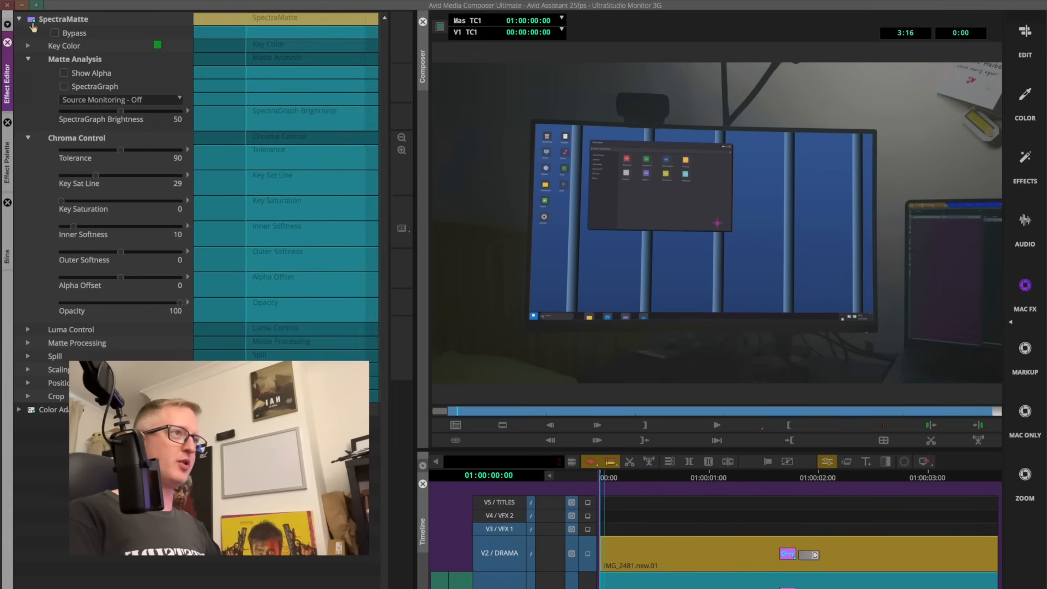
- Save the SpectraMatte effect from the 1. Still sequence as a template in the GREEN SCREEN COMP bin
left_click(9, 157)
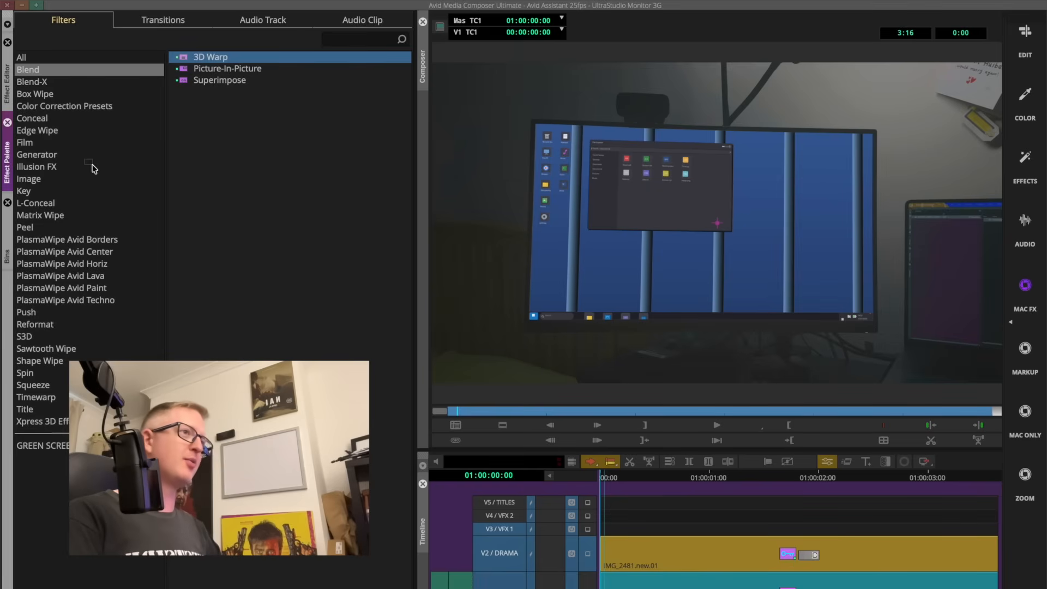
left_click(7, 84)
left_click(6, 250)
left_click_drag(59, 224, 144, 225)
left_click(190, 285)
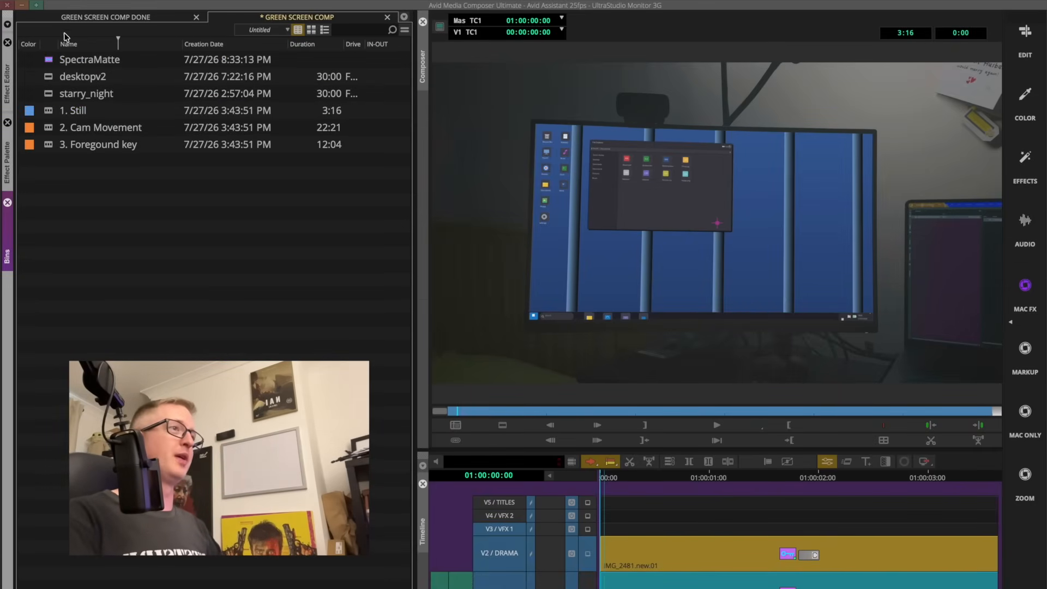
- Load the 2. Cam Movement sequence and move its green screen clip onto V2, above the desktopv2 layer
double_click(55, 130)
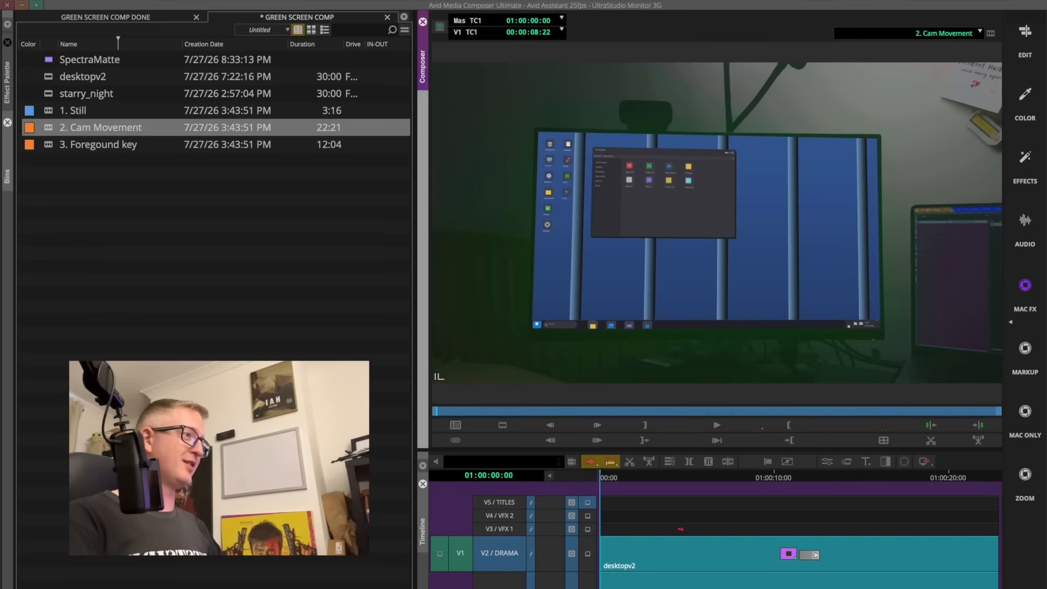
left_click(661, 492)
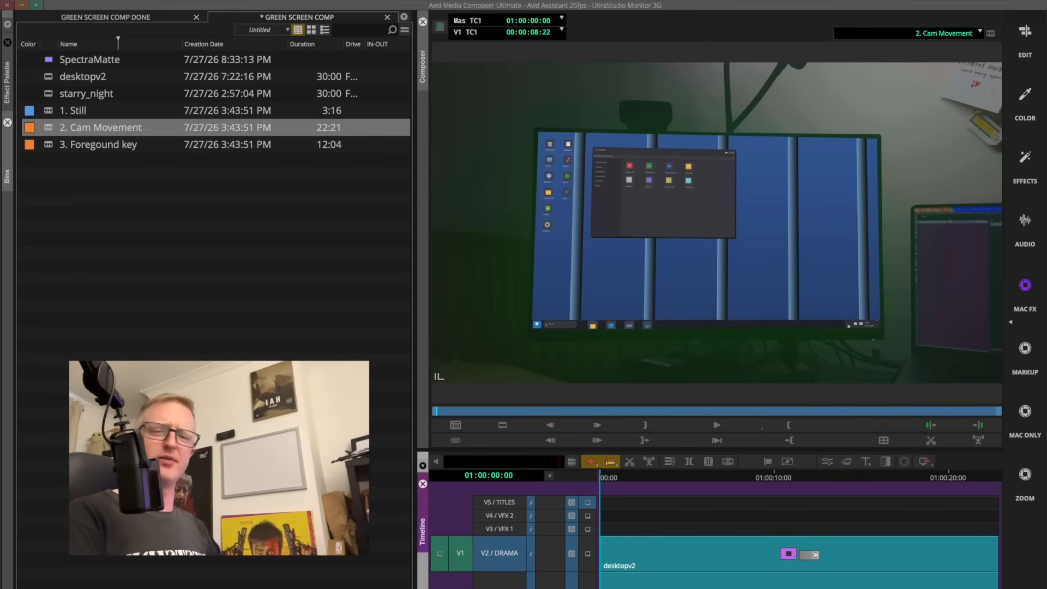
mouse_move(631, 581)
left_mouse_down()
mouse_move(633, 527)
mouse_move(637, 580)
left_mouse_up()
left_click(637, 546, "shift")
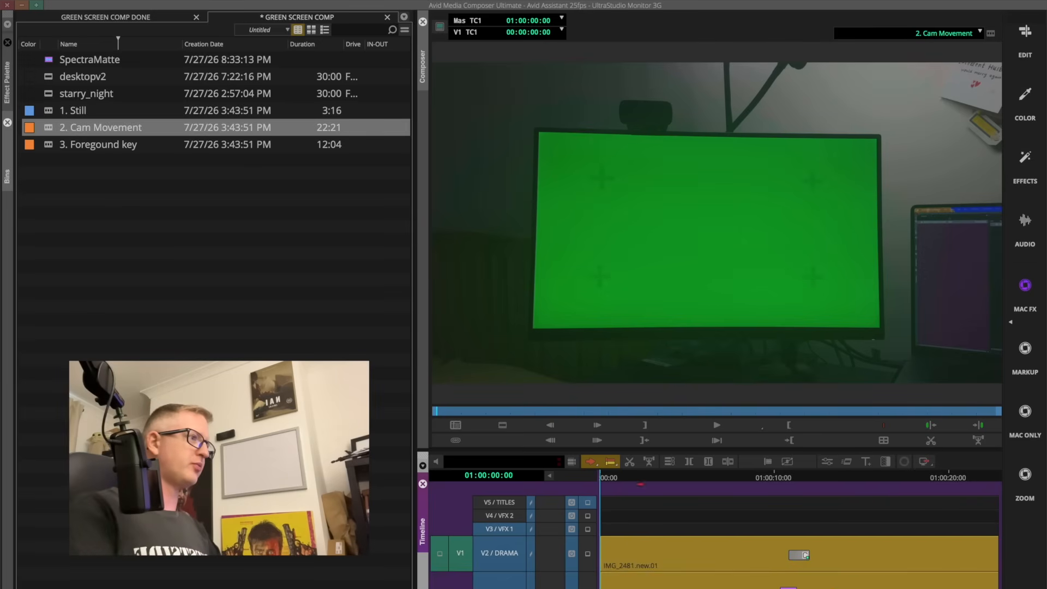
left_click(644, 486)
- Apply the saved SpectraMatte template to the V2 green screen clip, scrub through the composite and return to the start
left_click_drag(68, 61, 663, 545)
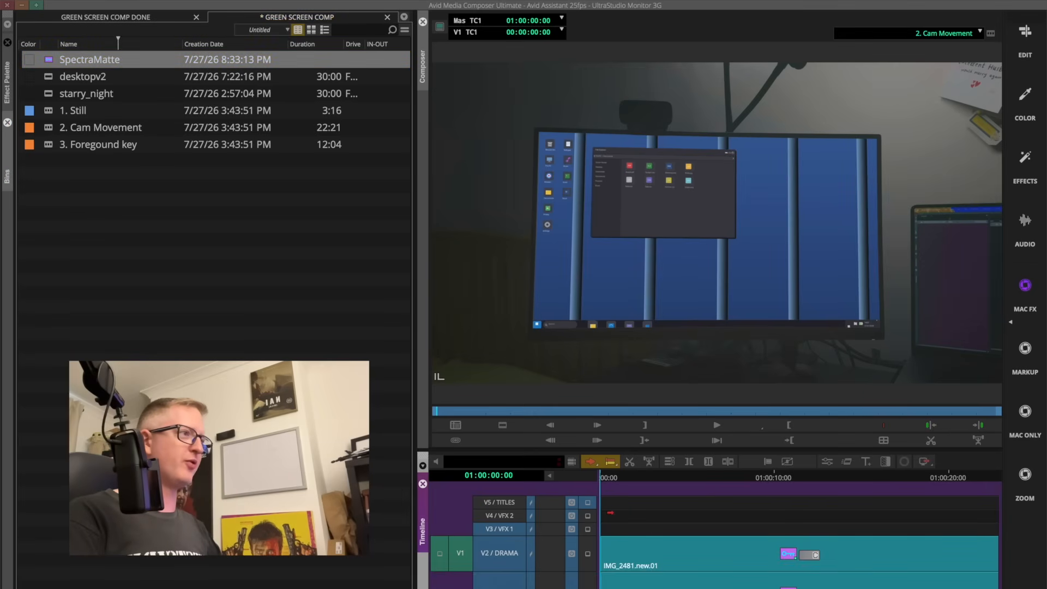
left_click_drag(614, 478, 644, 475)
left_click_drag(650, 475, 998, 470)
left_click_drag(915, 482, 591, 490)
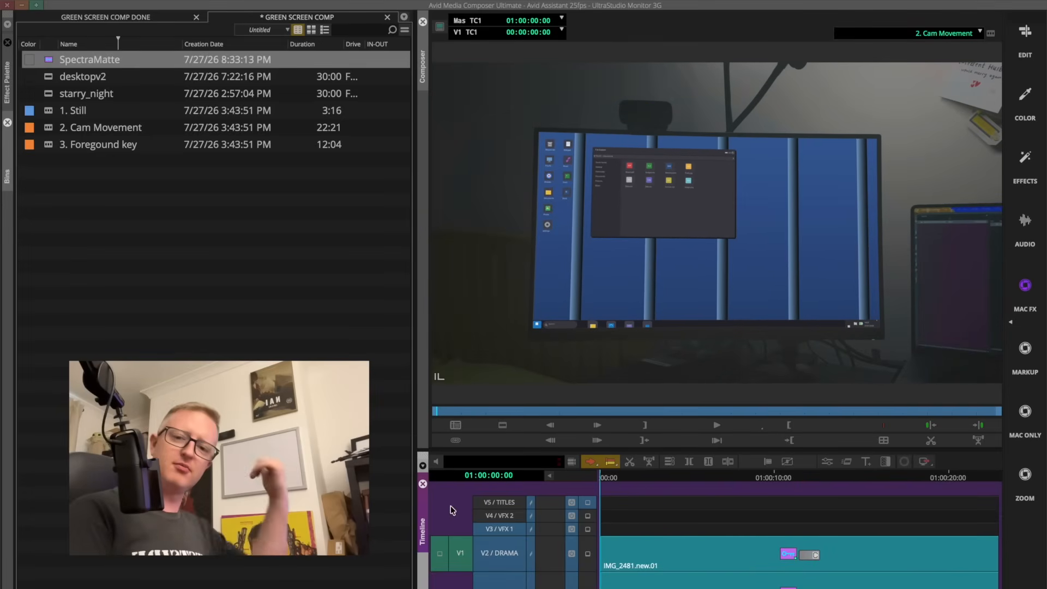
- Change the 2. Cam Movement sequence's bin colour to blue and load the 3. Foregound key sequence
left_click(29, 127)
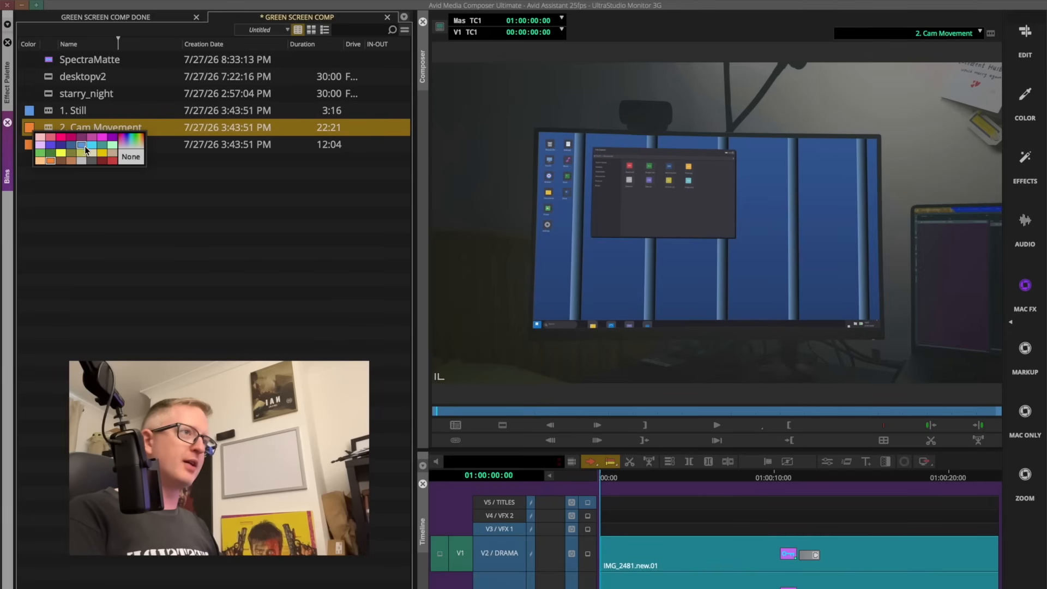
left_click(82, 145)
double_click(48, 145)
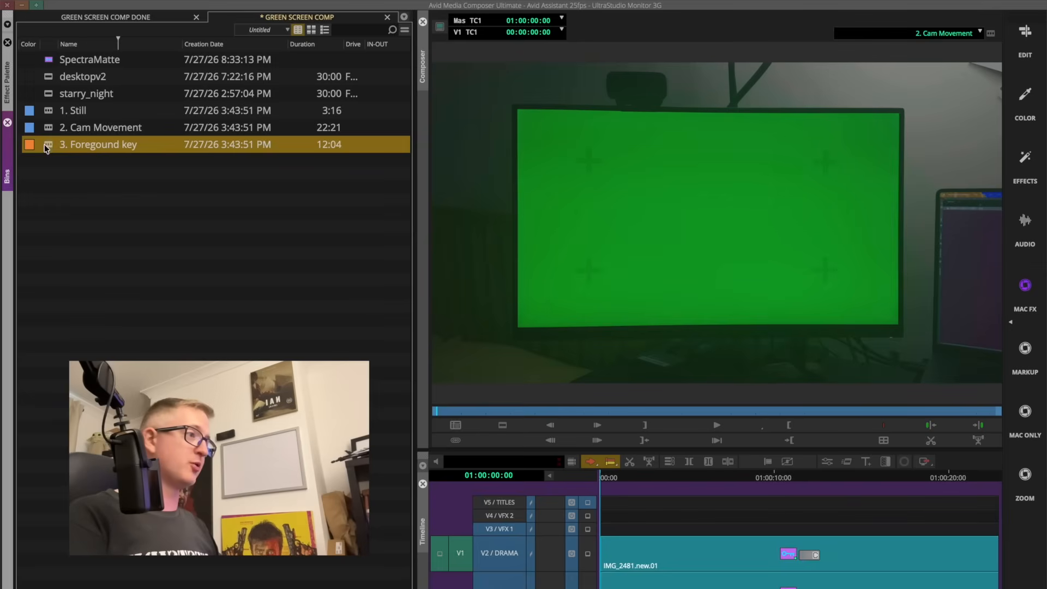
- Examine how the hand passes in front of the green screen in the opening frames, and return to the start
mouse_move(609, 482)
left_mouse_down()
mouse_move(738, 442)
mouse_move(992, 393)
mouse_move(794, 449)
mouse_move(587, 489)
mouse_move(629, 483)
mouse_move(606, 486)
left_mouse_up()
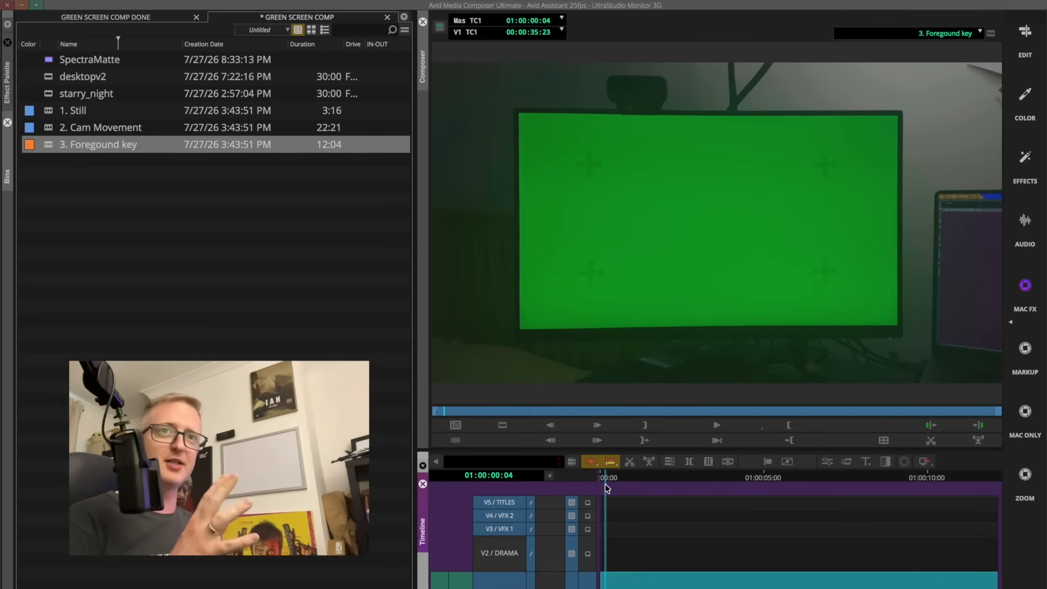
left_click_drag(605, 487, 620, 477)
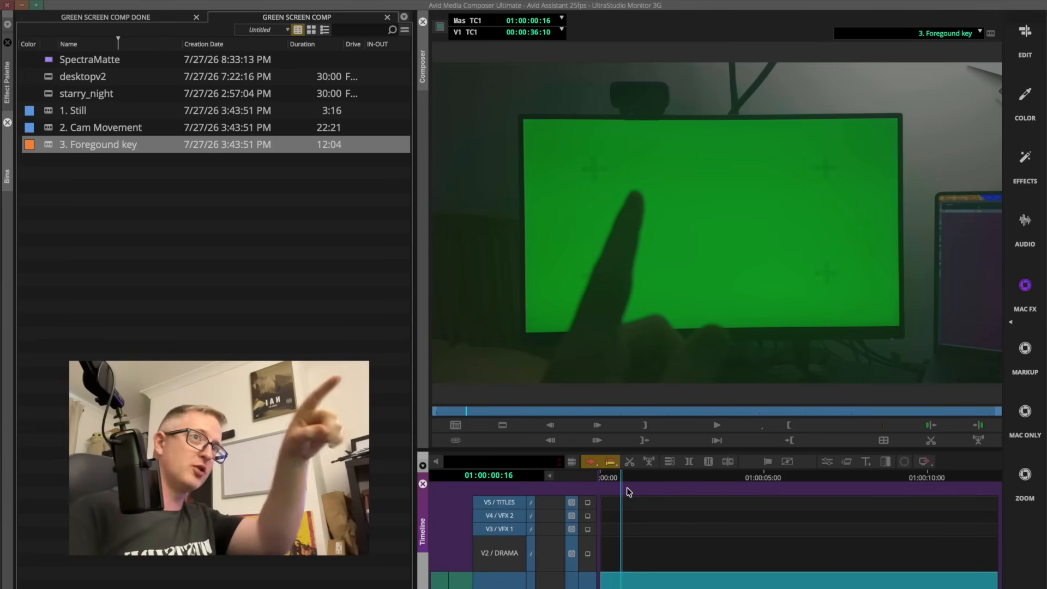
left_click_drag(628, 492, 601, 482)
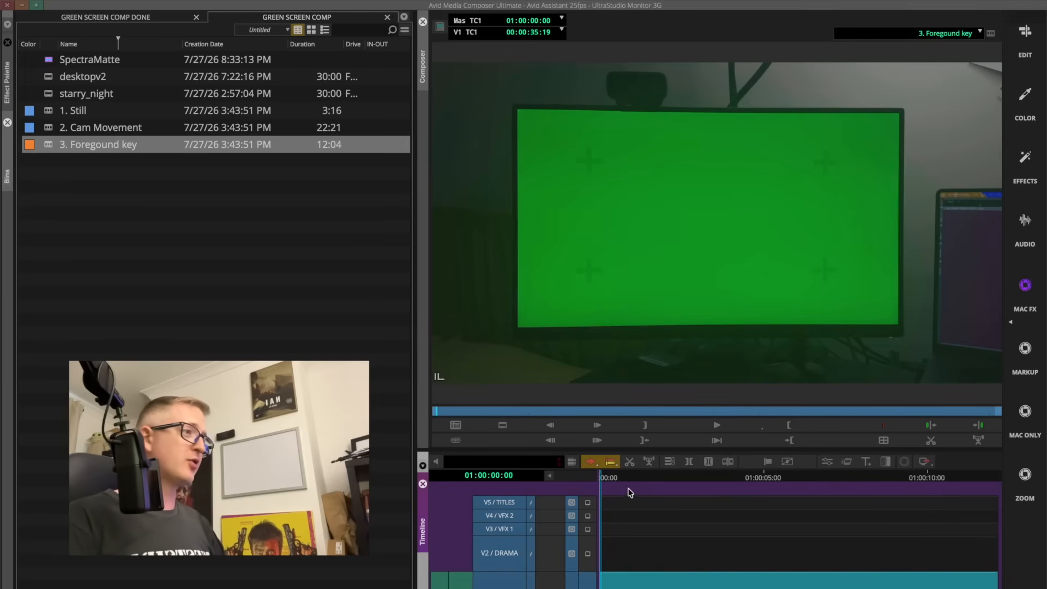
- Overwrite desktopv2 onto V2 over the full length of the green screen clip and return to the sequence's start
key("super+shift+a")
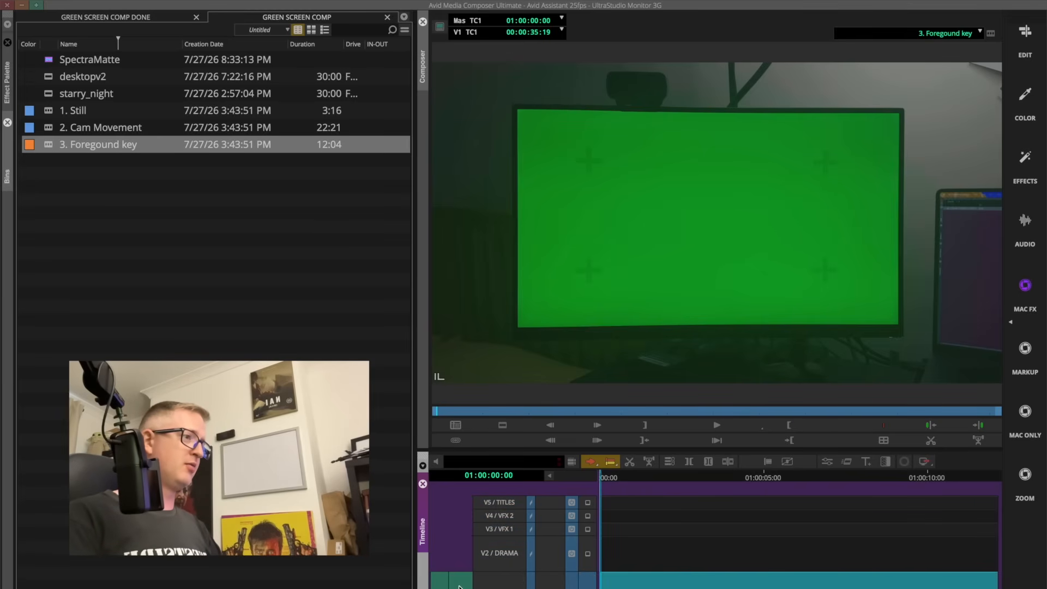
left_click_drag(458, 585, 495, 556)
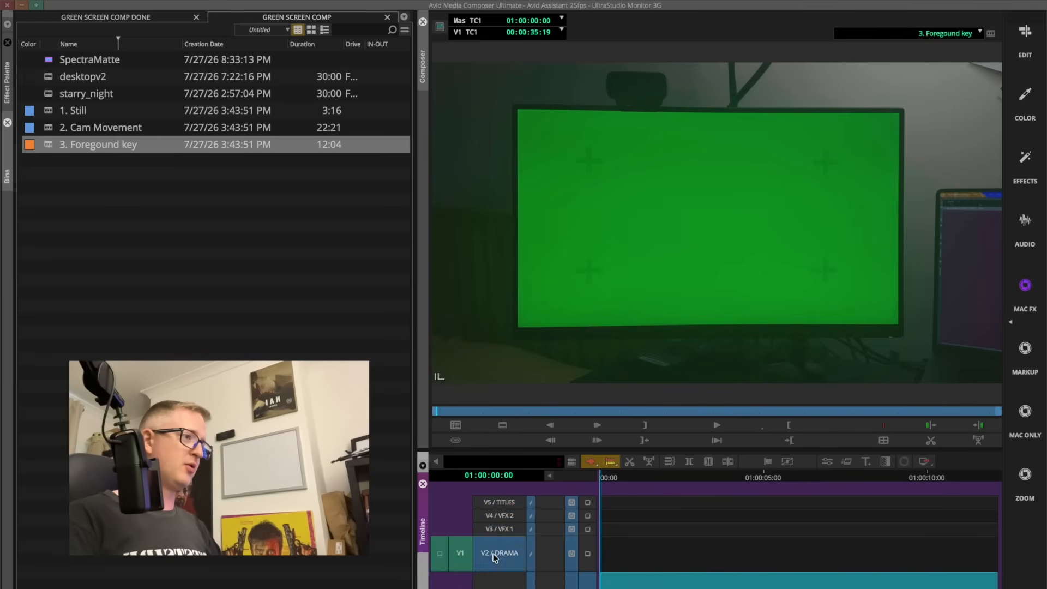
double_click(50, 79)
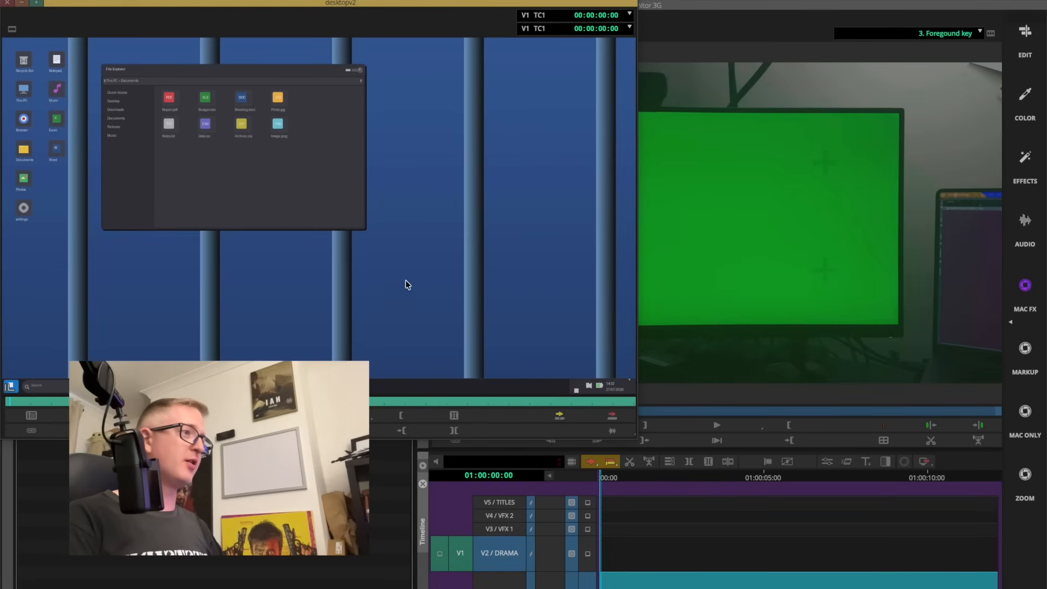
key("b")
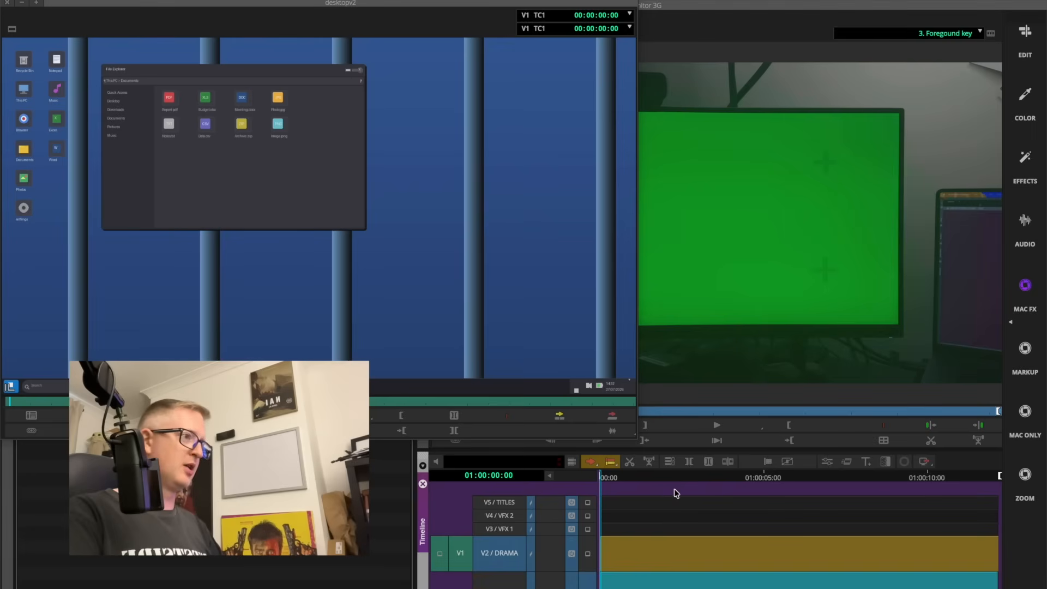
left_click(609, 419)
key("super+w")
key("Home")
- Apply the 3D Warp effect to the desktopv2 clip on V2 and activate its Corner Pin mode
key("super+8")
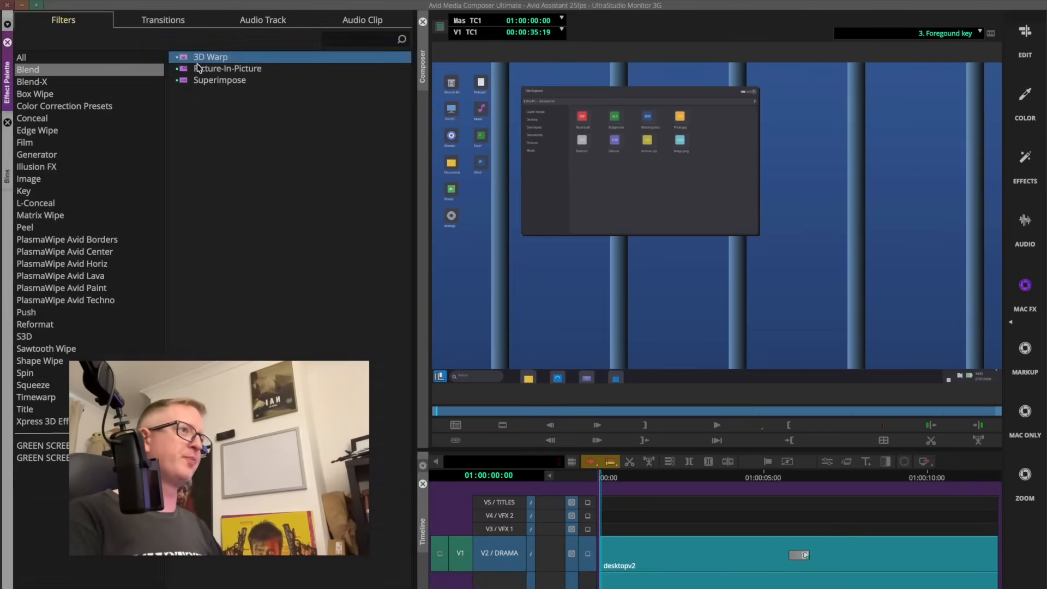
double_click(210, 57)
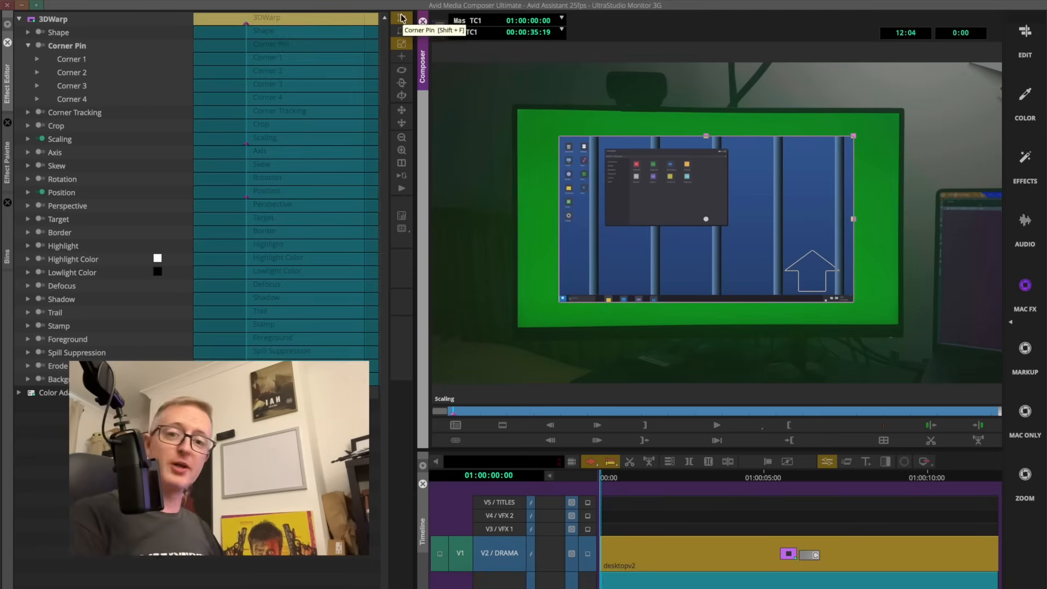
left_click(401, 18)
left_click(401, 150)
- Fit the desktop image's four corner pins to the corners of the green screen monitor at 01:00:00:00
left_click_drag(491, 142, 782, 284)
left_click_drag(691, 191, 601, 134)
left_click_drag(725, 338, 720, 112)
left_click_drag(688, 297, 603, 349)
left_click_drag(883, 260, 328, 256)
left_click_drag(718, 294, 813, 345)
left_click_drag(725, 112, 737, 345)
left_click_drag(731, 188, 823, 146)
left_click_drag(668, 260, 822, 155)
key("super+k")
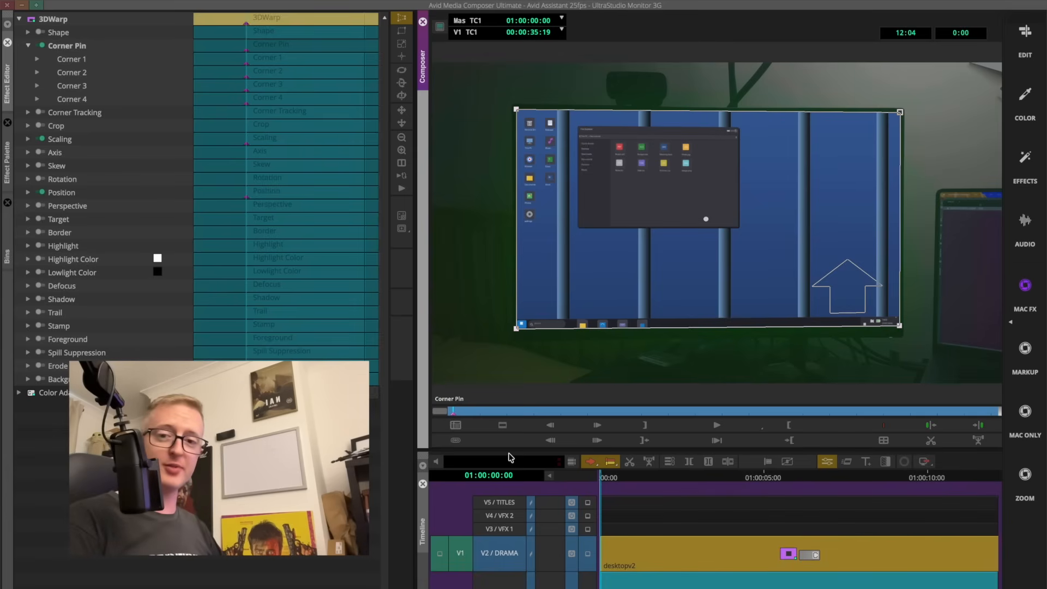
- Set up background tracking with Points A, B, C and D on the monitor's upper-left, upper-right, lower-right and lower-left corners
left_click(403, 218)
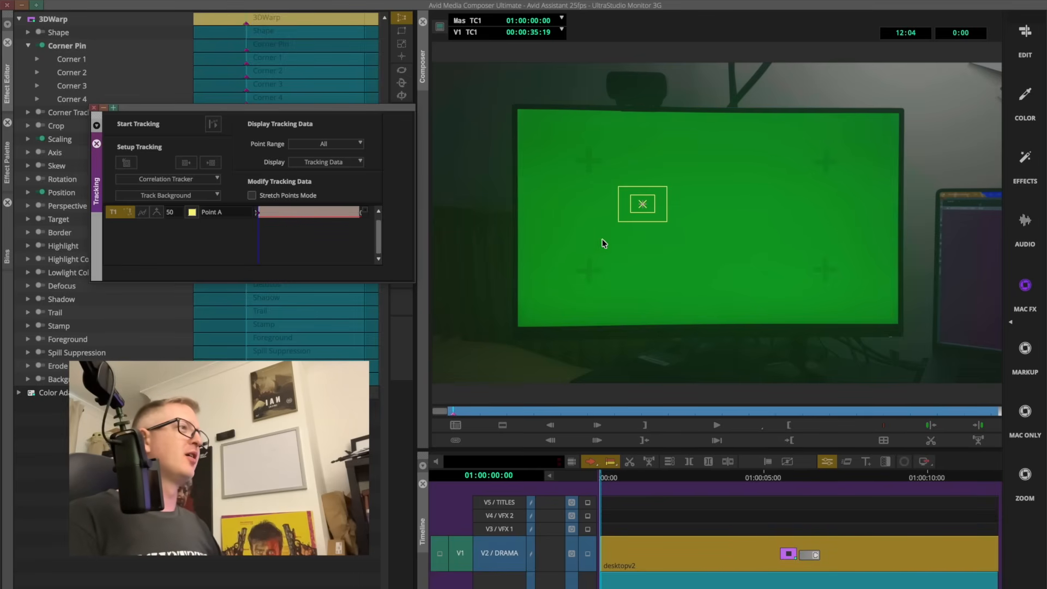
left_click_drag(652, 208, 600, 162)
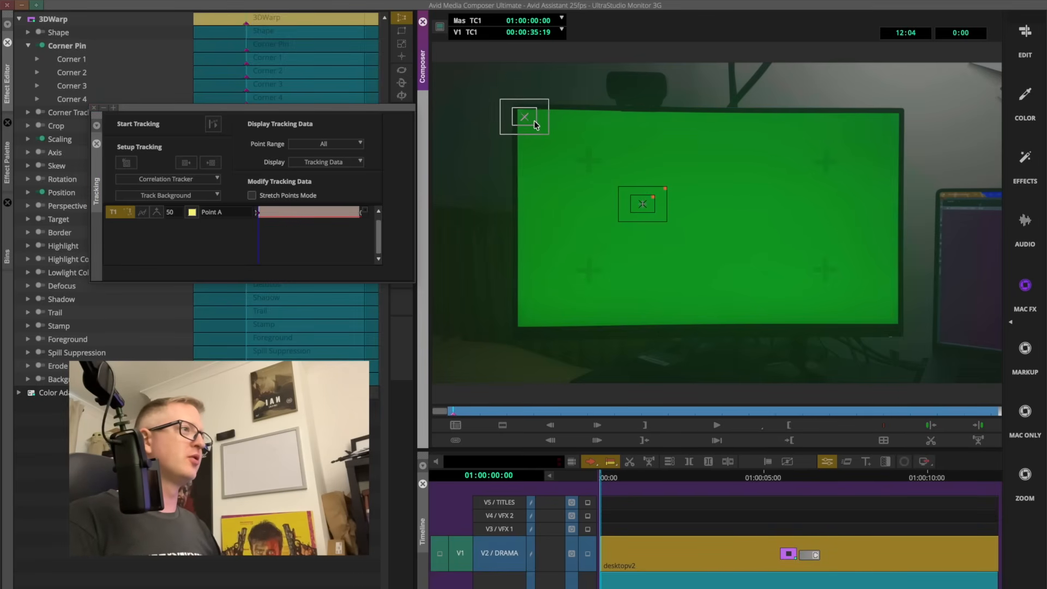
left_click_drag(527, 114, 528, 114)
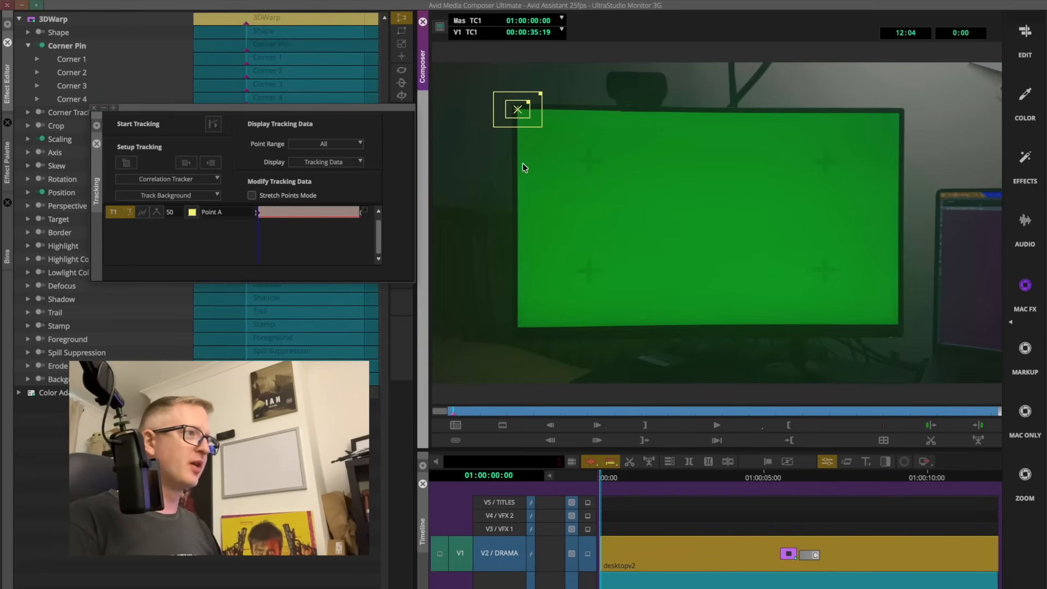
left_click(126, 162)
left_click(126, 162)
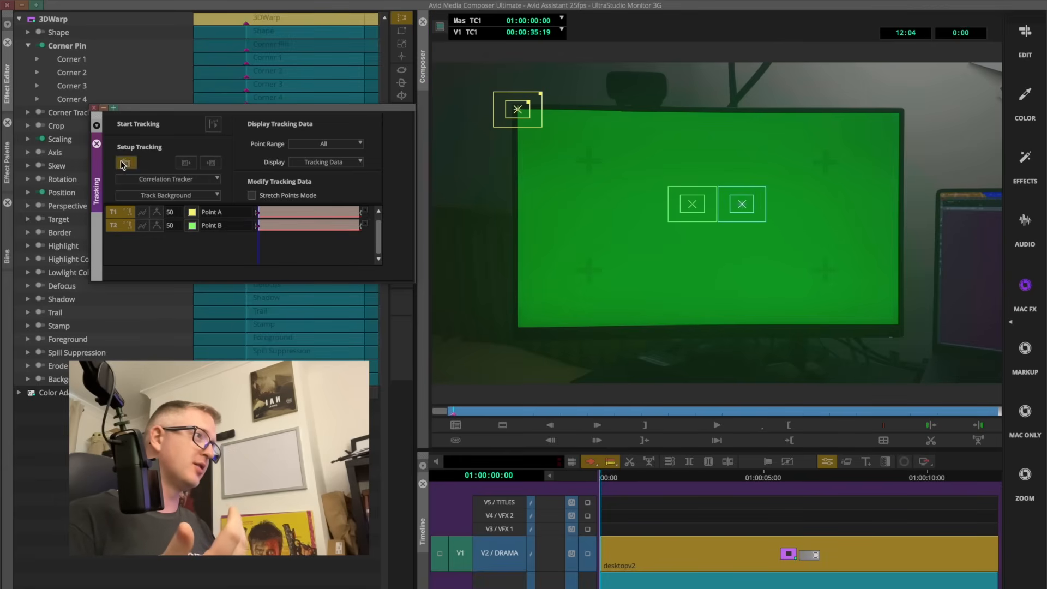
left_click(126, 162)
left_click_drag(700, 207, 906, 119)
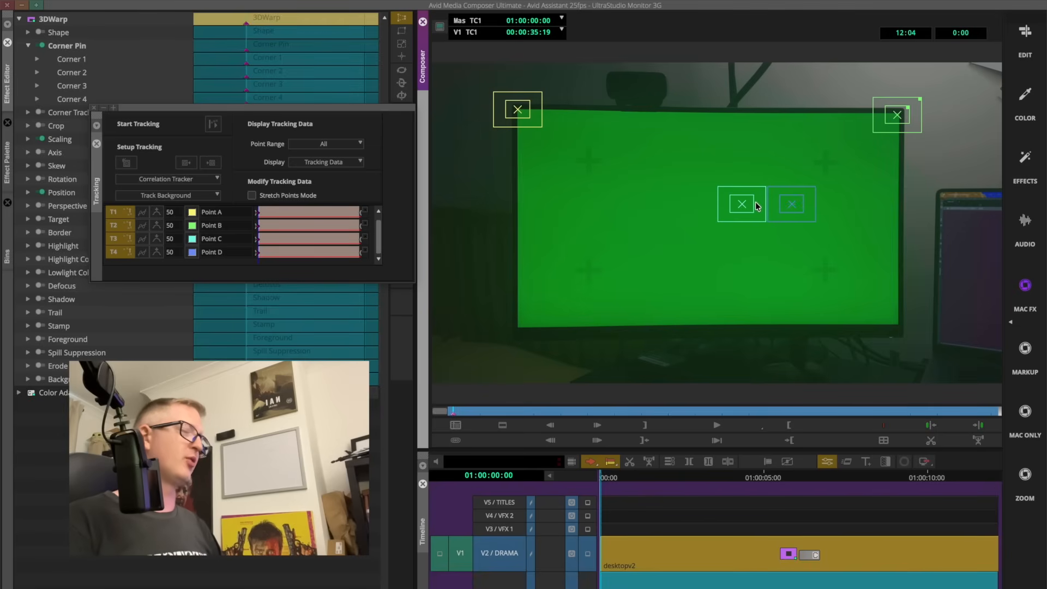
left_click_drag(798, 207, 525, 334)
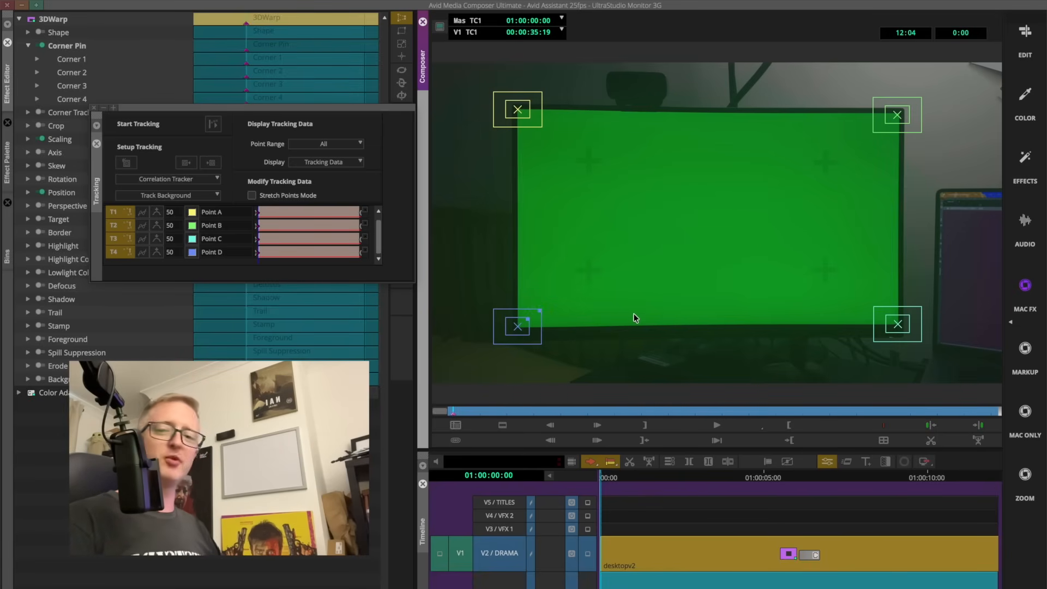
- Check the clip up to 01:00:05:12 for the hand's path, return to the start and track all four points
left_click_drag(473, 413, 808, 413)
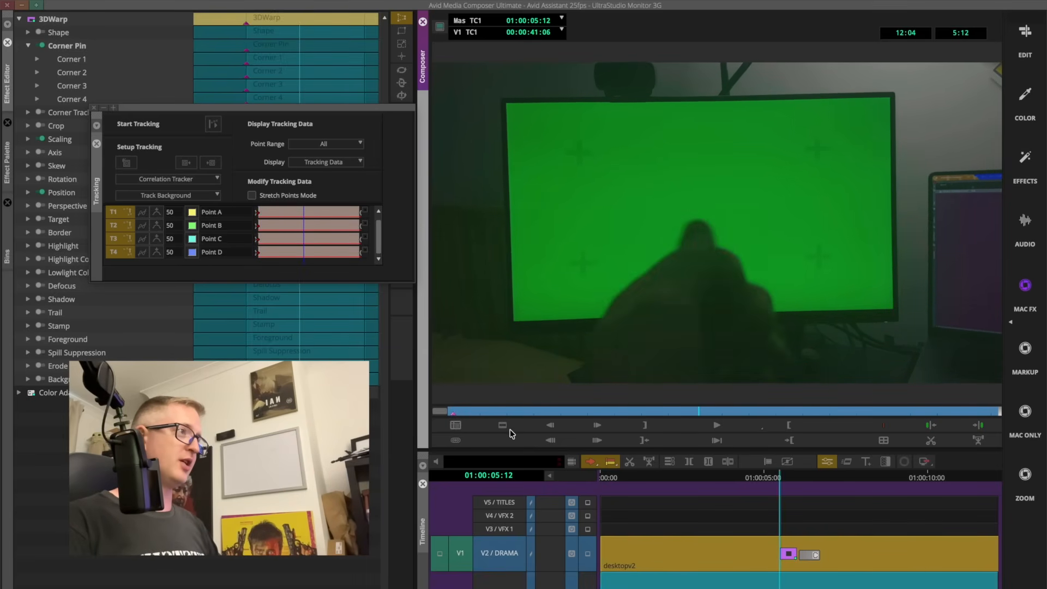
key("Home")
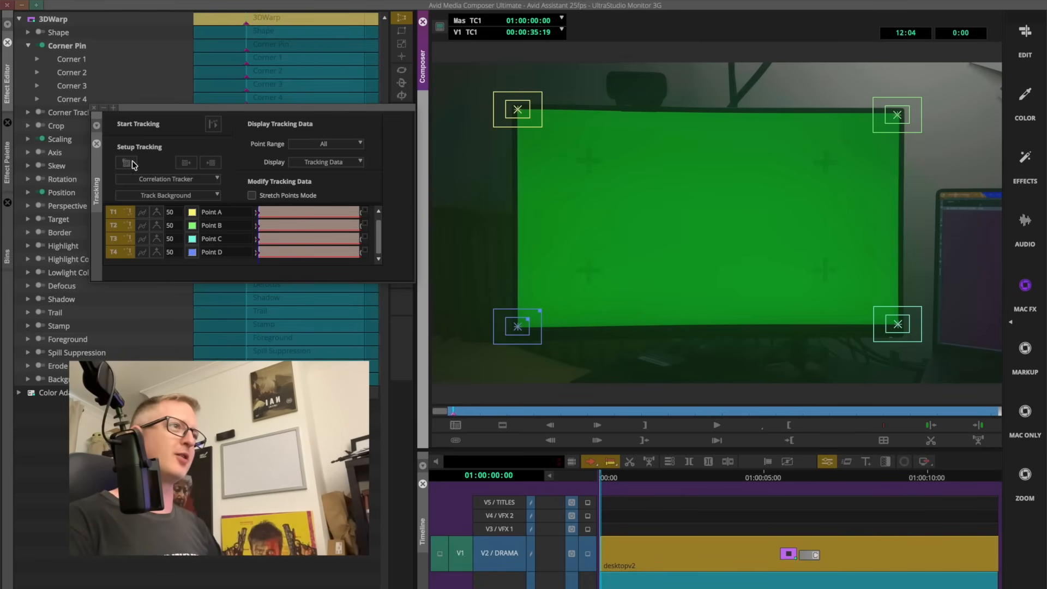
left_click(208, 139)
left_click(215, 125)
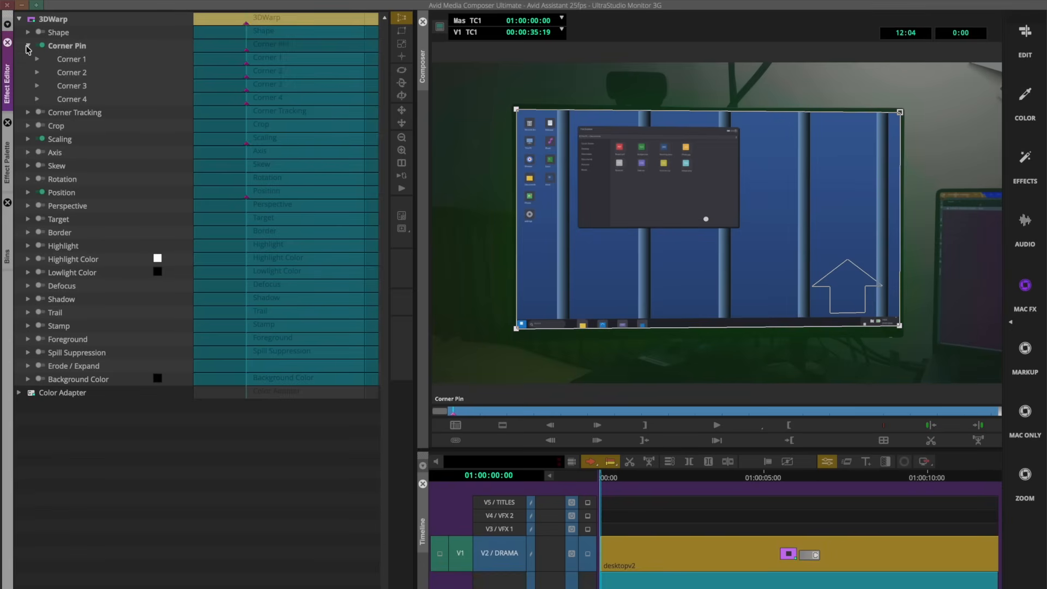
- Assign T1 Point A, T2 Point B, T3 Point C and T4 Point D to the four Corner Tracking slots
left_click(27, 45)
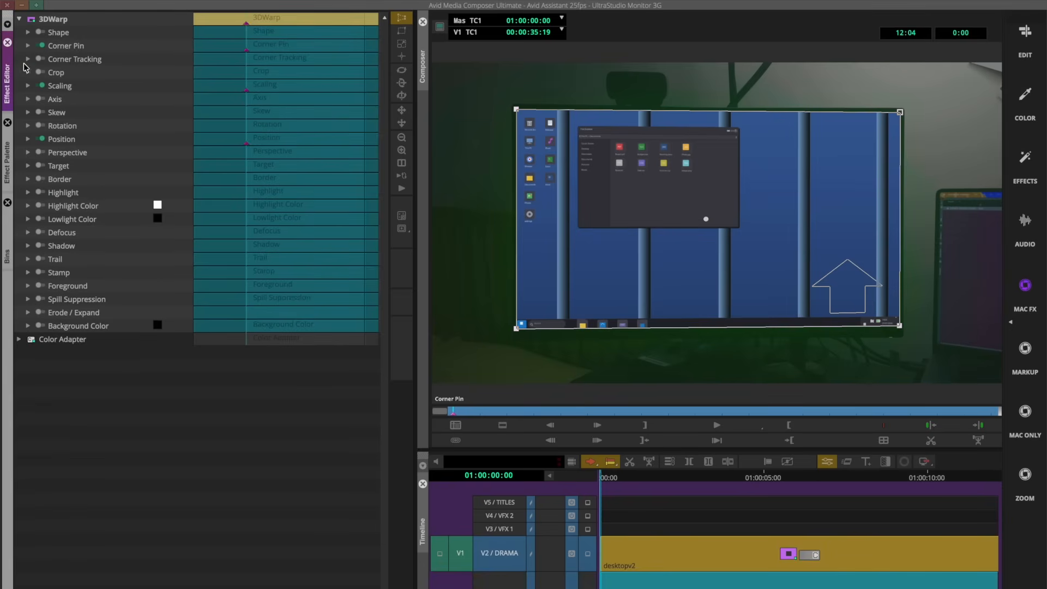
left_click(28, 59)
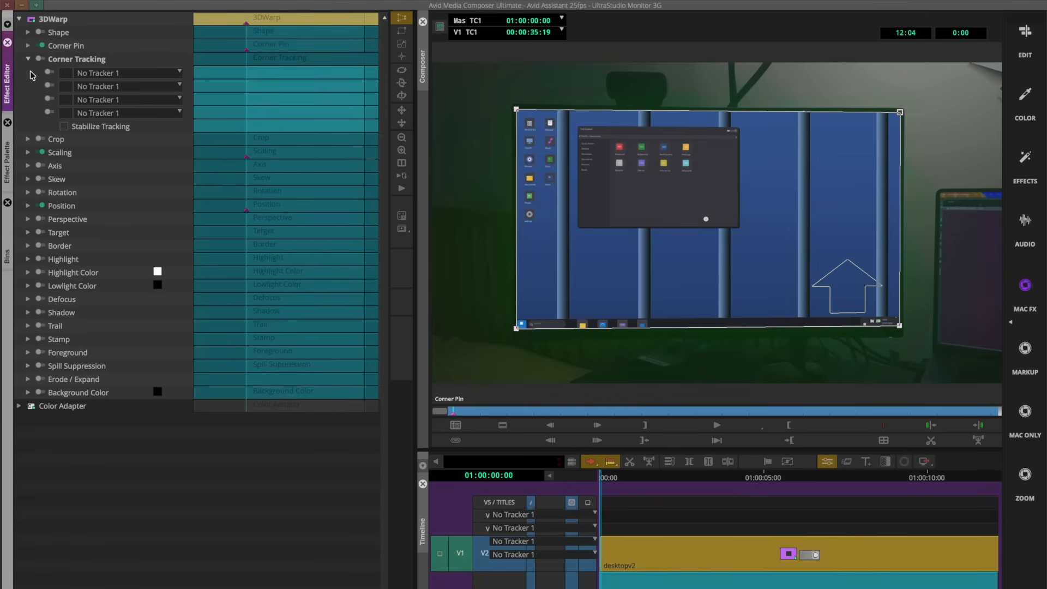
left_click(80, 73)
left_click(88, 99)
left_click(79, 86)
left_click(87, 127)
left_click(80, 99)
left_click(88, 156)
- Add corner pin keyframes at 01:00:12:03, check the fit at the monitor's upper-left corner and return to the start
left_click_drag(471, 413, 567, 410)
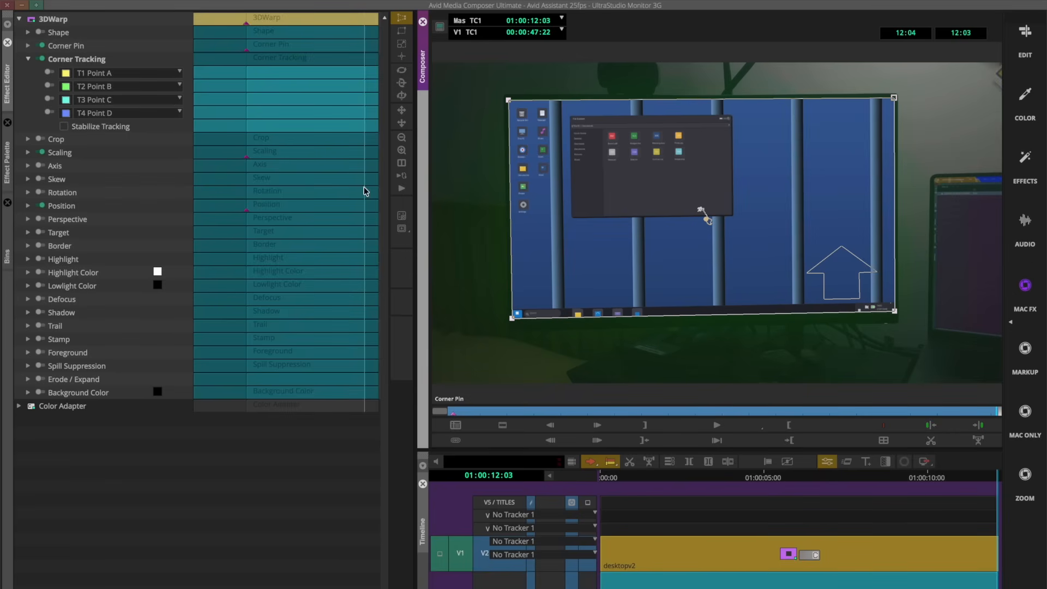
left_click(25, 59)
left_click(27, 46)
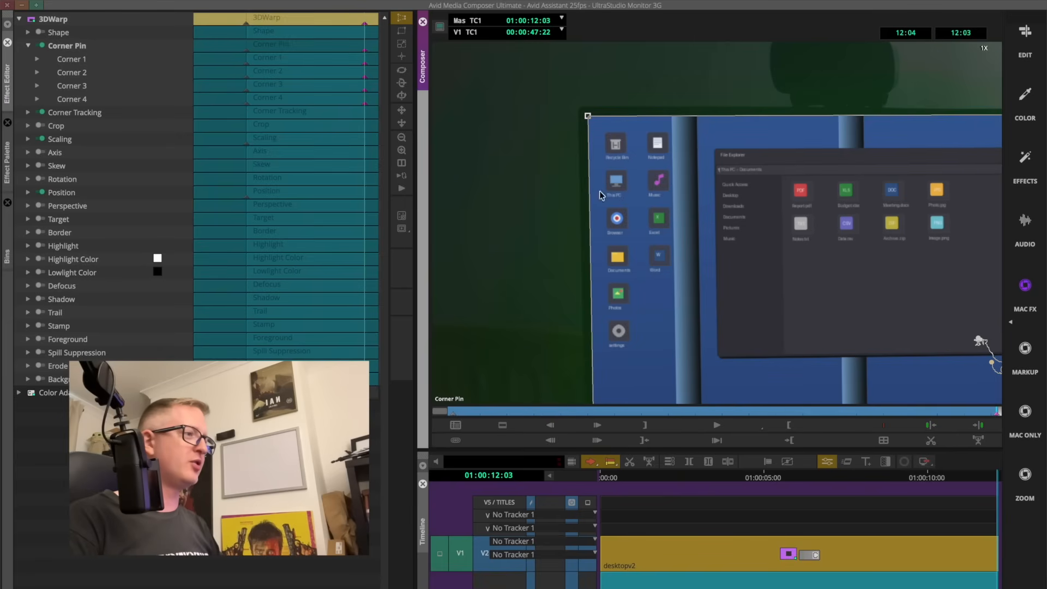
left_click_drag(629, 478, 440, 505)
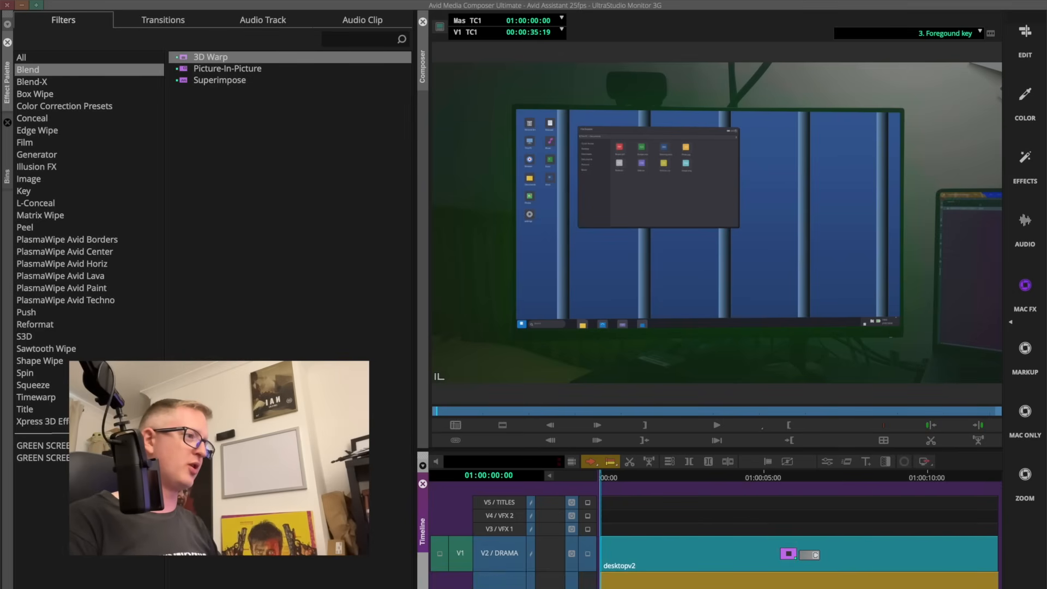
- Move the green screen clip onto V2 above desktopv2 and show the bin holding the saved SpectraMatte template
mouse_move(646, 583)
left_mouse_down()
mouse_move(646, 529)
mouse_move(645, 583)
left_mouse_up()
left_click(645, 553, "shift")
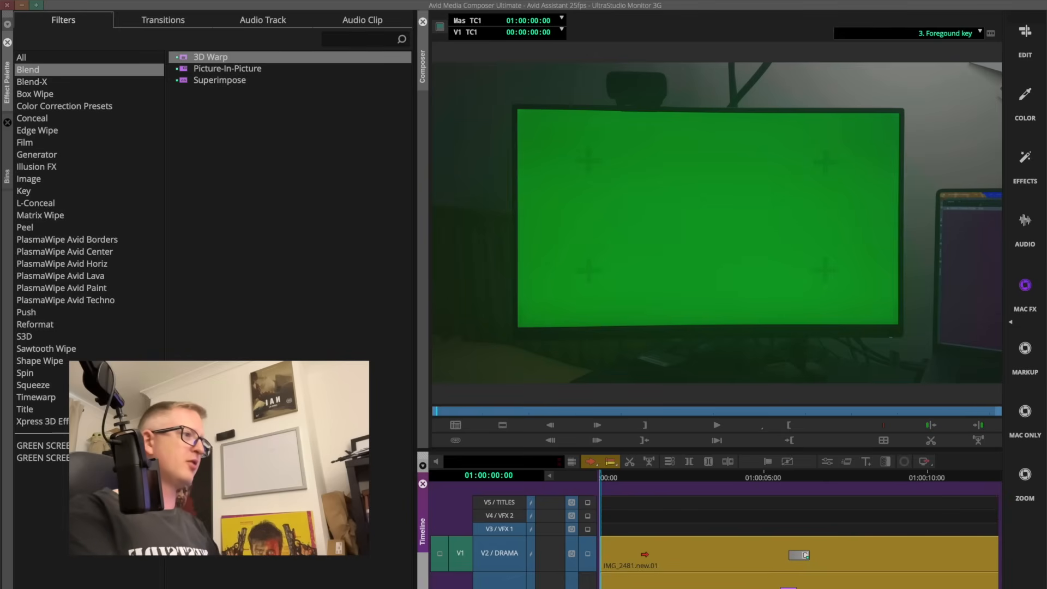
left_click(637, 483)
left_click(6, 175)
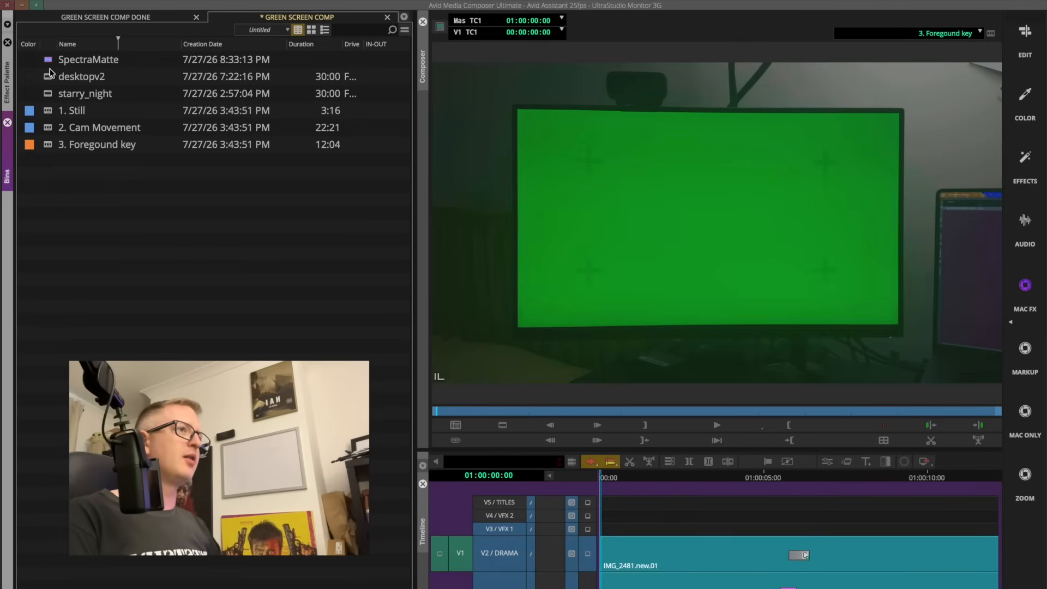
- Apply the saved SpectraMatte template to the green screen clip on V2 and open its effect settings at 01:00:03:16
left_click_drag(48, 68, 738, 543)
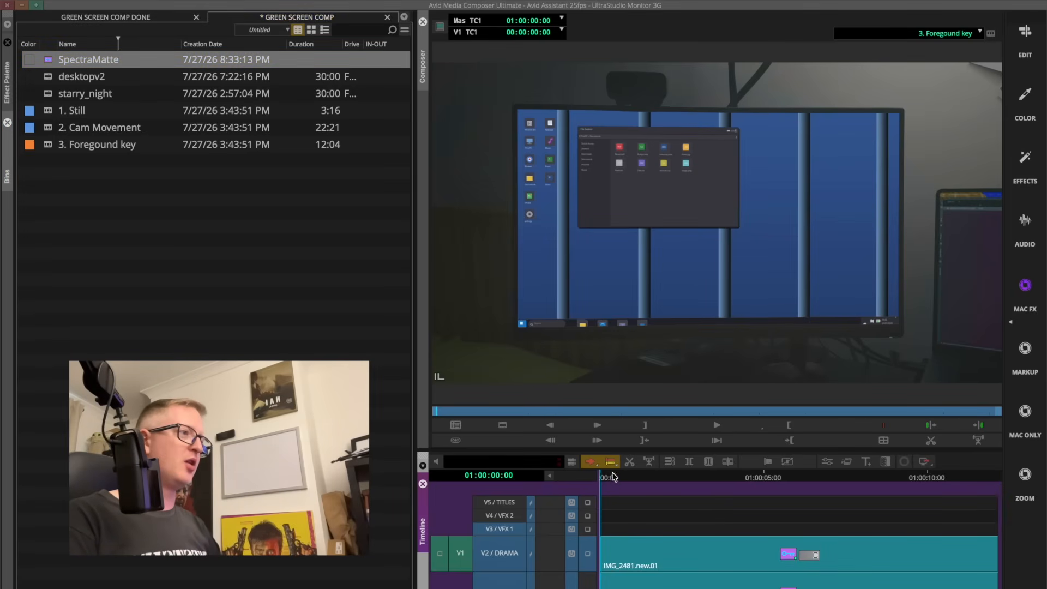
left_click_drag(613, 481, 719, 454)
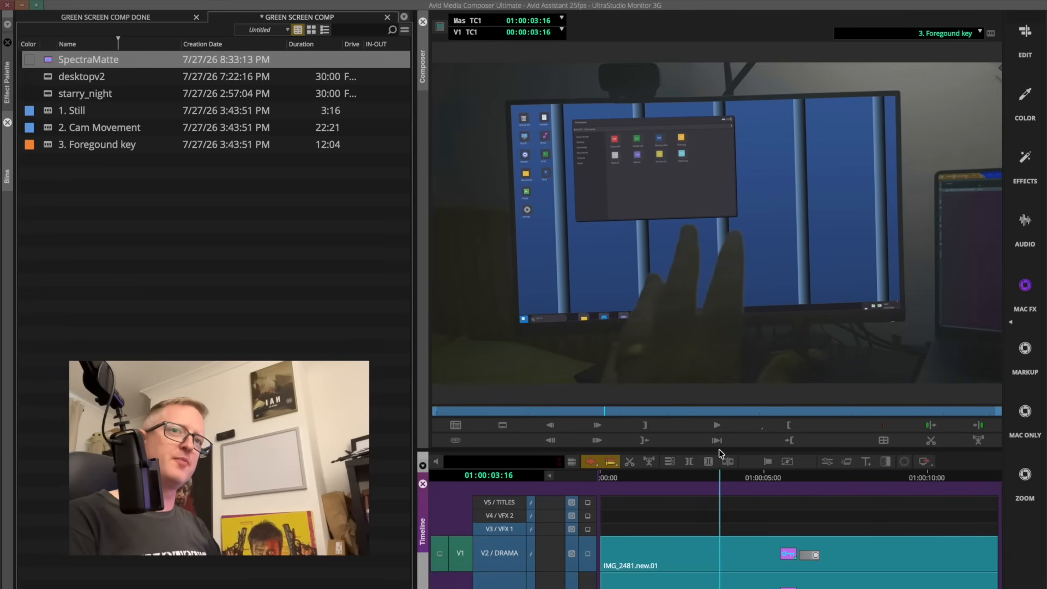
left_click(730, 551)
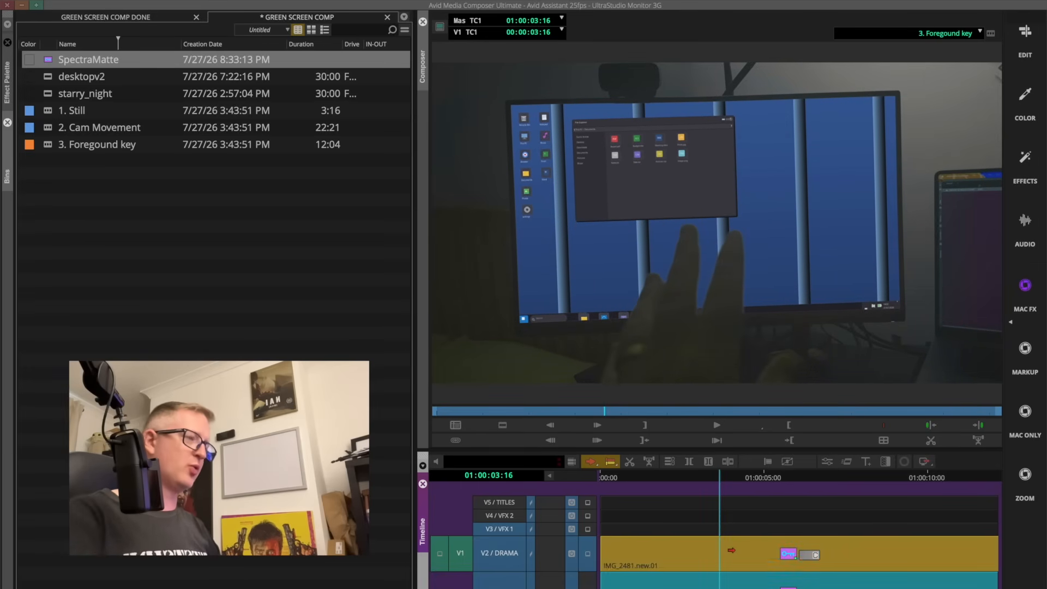
key("ctrl+9")
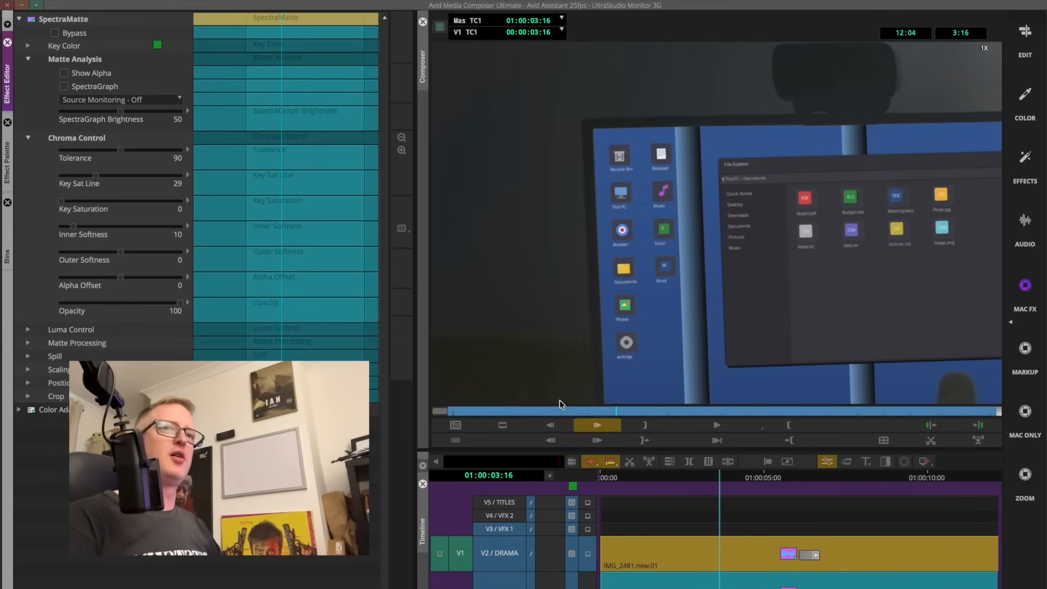
- Refine the SpectraMatte key with Tolerance 88, Key Sat Line 33, Inner Softness 18, Outer Softness -7 and Alpha Offset 5
left_click(284, 102)
left_click_drag(287, 103, 259, 107)
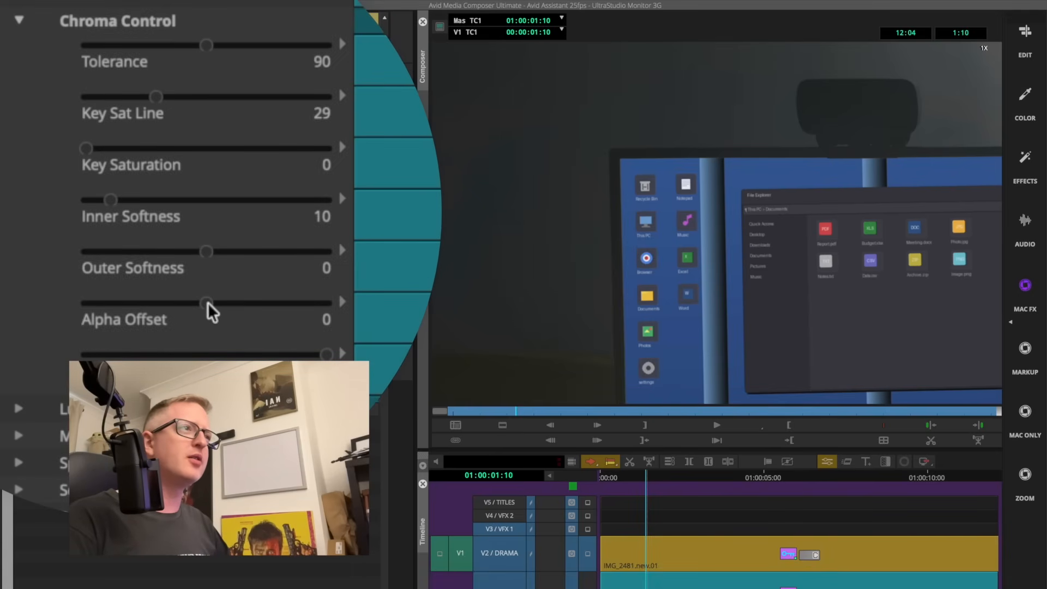
left_click_drag(208, 302, 212, 297)
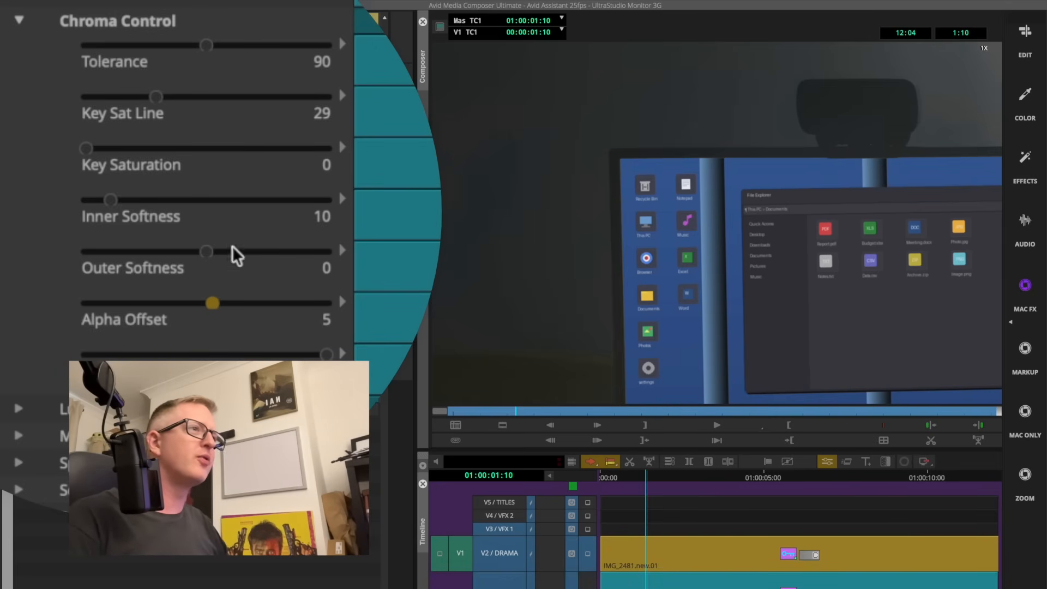
mouse_move(206, 43)
left_mouse_down()
mouse_move(290, 39)
mouse_move(159, 52)
mouse_move(206, 43)
left_mouse_up()
left_click_drag(163, 102, 175, 99)
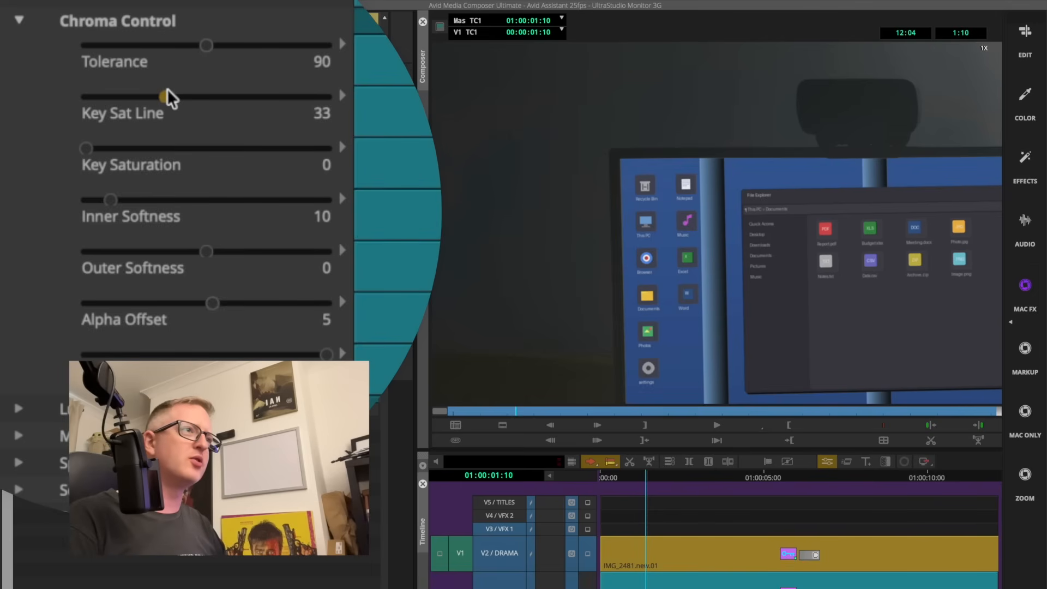
left_click_drag(208, 254, 198, 234)
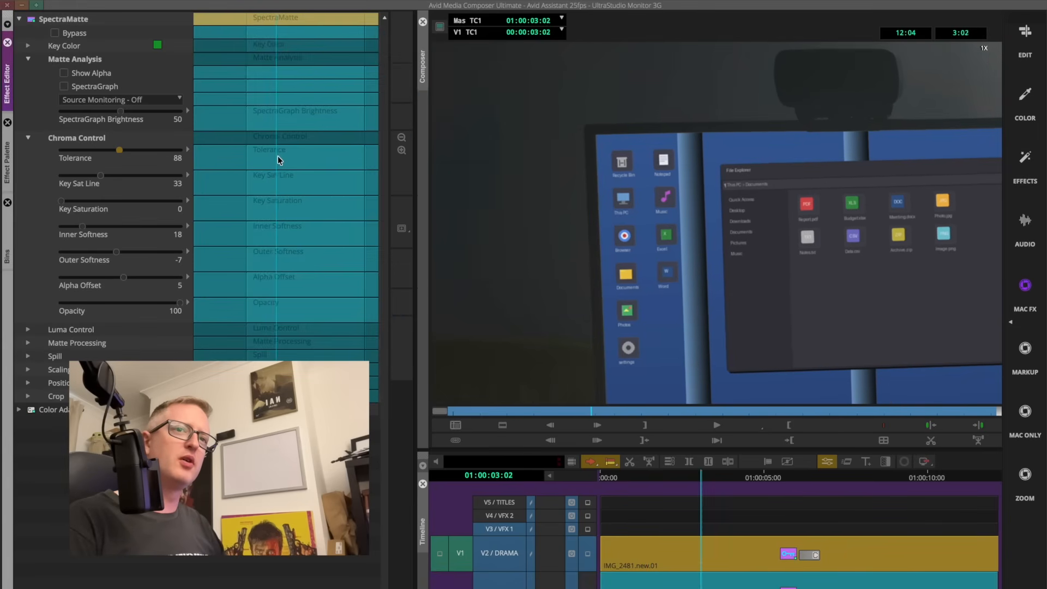
- Go back and forth frame by frame around 01:00:03:00 to examine the key's edges as the hand crosses the monitor
key("Right")
key("Right")
key("Right")
key("Right")
key("Right")
key("Right")
key("Right")
key("Right")
key("Right")
key("Left")
key("Left")
key("Left")
key("Left")
key("Left")
key("Left")
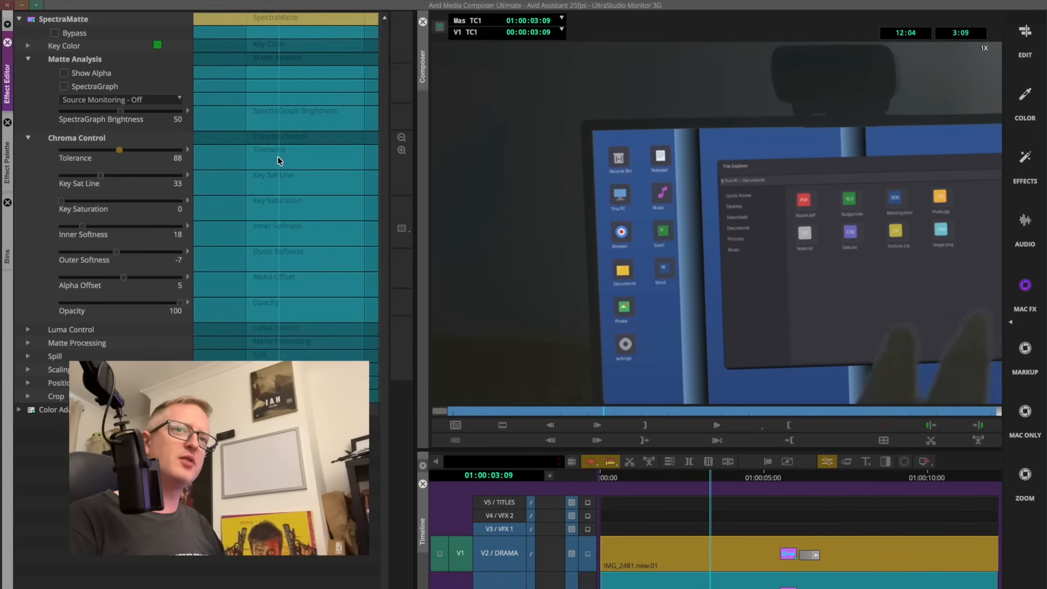
key("Left")
key("Left")
key("Left")
key("Left")
key("Left")
key("Left")
key("Left")
key("Left")
key("Left")
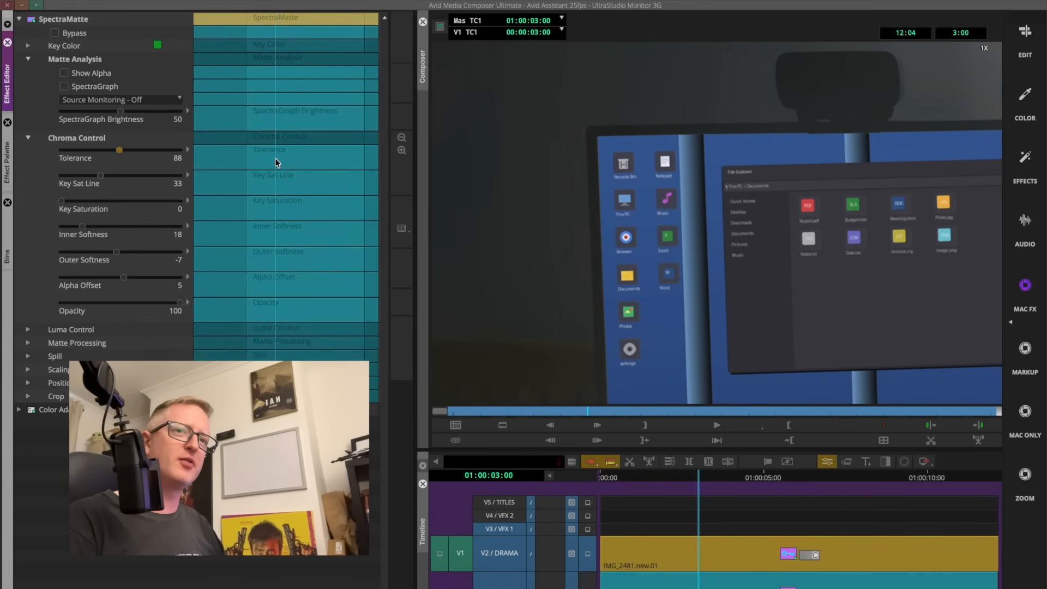
key("Left")
key("Left")
key("Right")
key("Right")
key("Right")
key("Right")
key("Right")
key("Right")
key("Right")
key("Right")
key("Right")
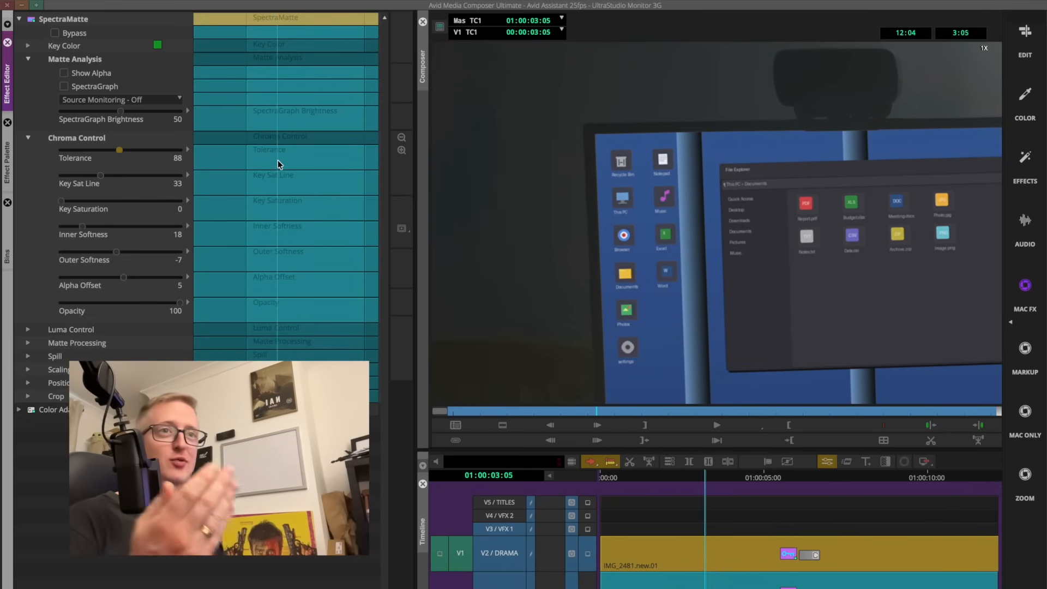
key("Right")
key("Right")
key("Right")
key("Right")
key("Right")
key("Right")
key("Right")
key("Right")
key("Right")
key("Right")
key("Right")
key("Right")
key("Right")
key("Right")
key("Right")
key("Right")
key("Right")
key("Right")
key("Right")
left_click_drag(290, 162, 360, 146)
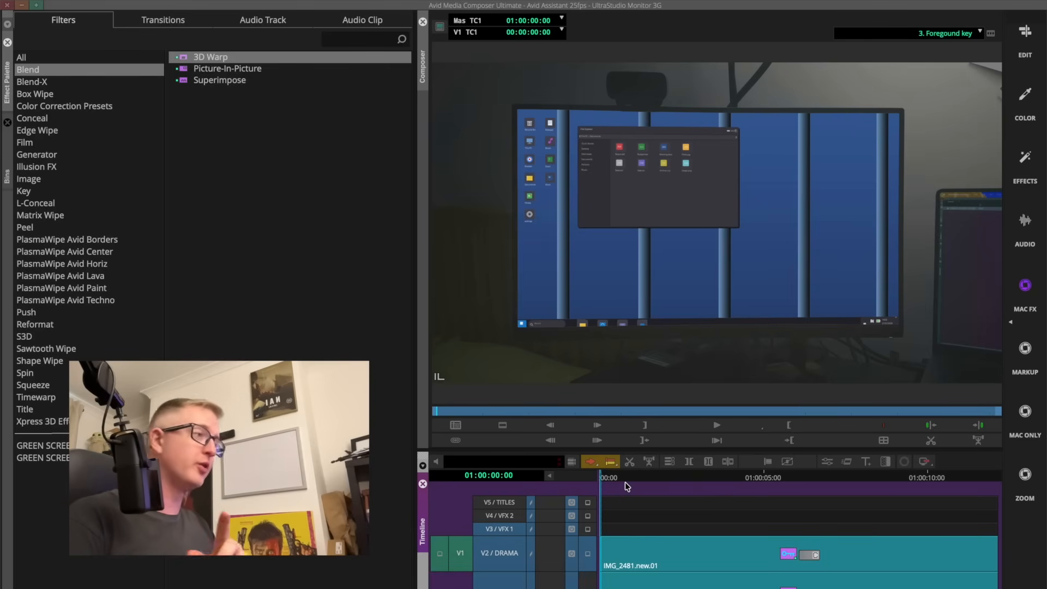
- Show the bin and change the colour label of the 3. Foregound key sequence to blue
left_click(8, 150)
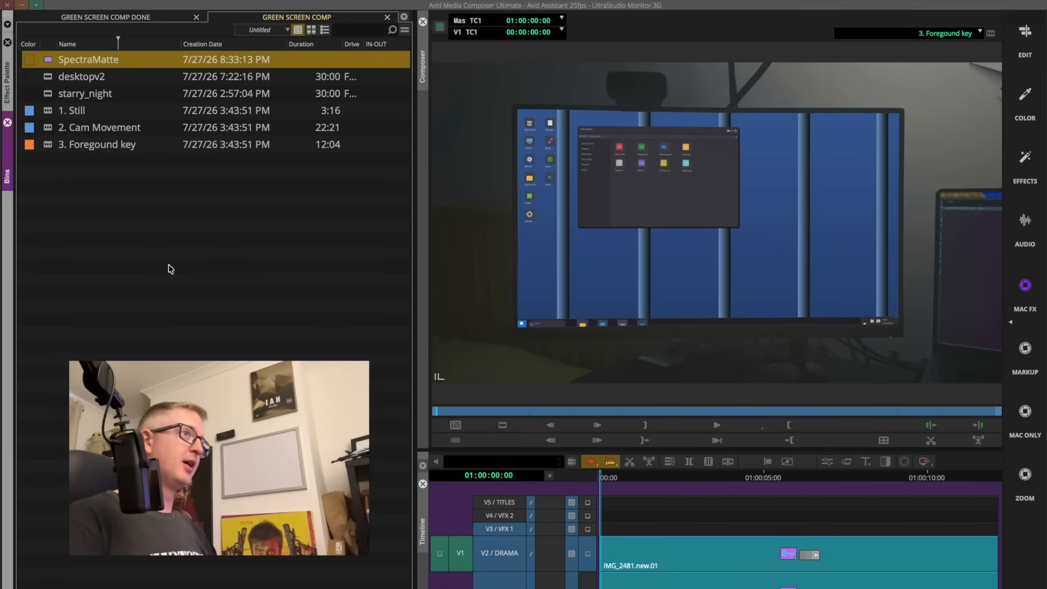
left_click(168, 263)
left_click(45, 144)
left_click(34, 146)
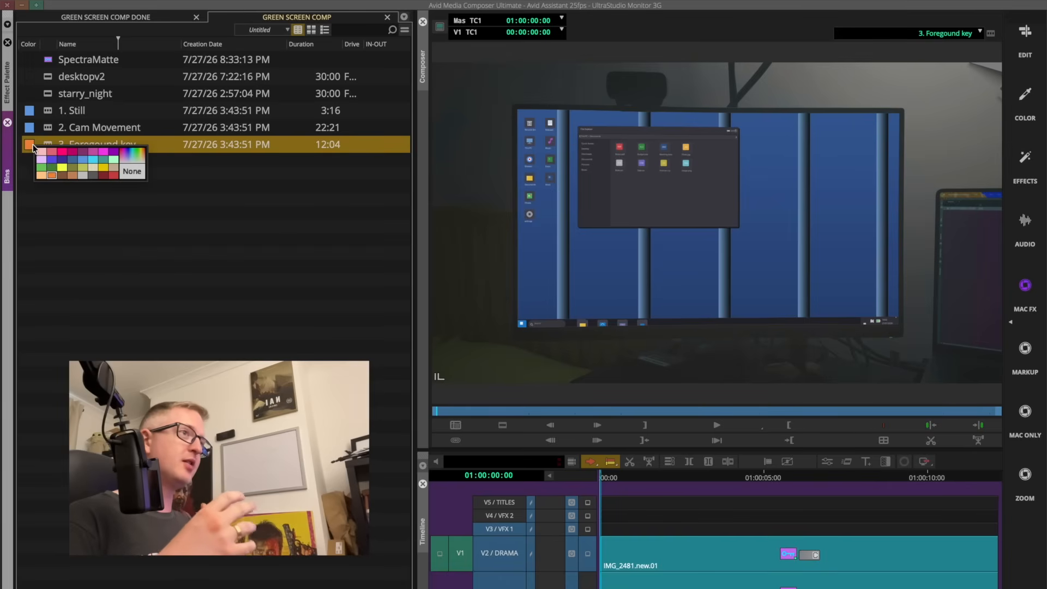
left_click(85, 166)
left_click(98, 253)
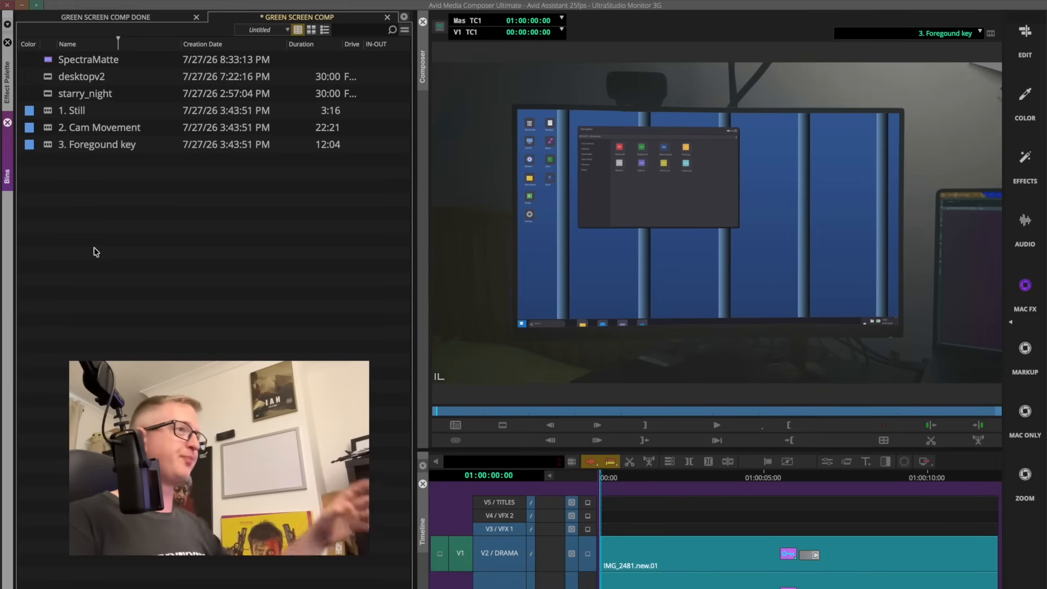
- Load starry_night as the source and overwrite desktopv2 with it inside the expanded V1 nest on track 1.2
double_click(47, 96)
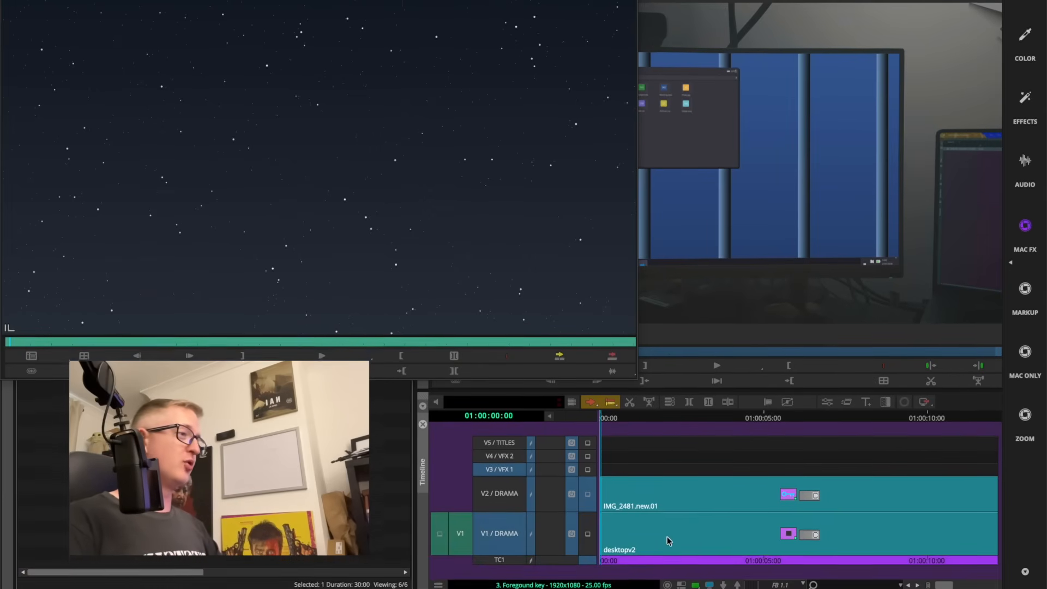
scroll(793, 491, "down", 3)
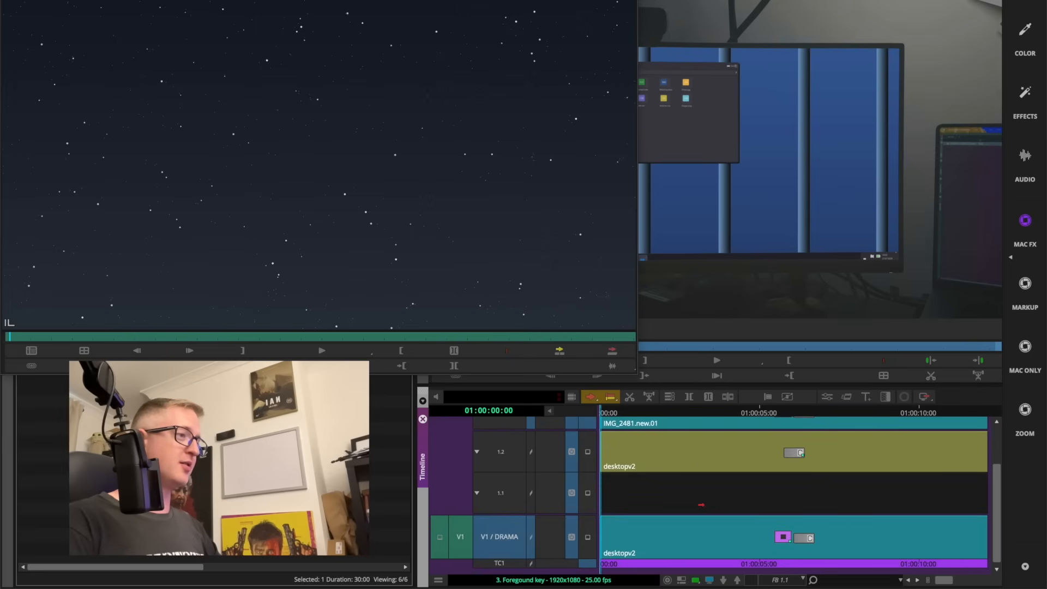
left_click_drag(498, 468, 497, 468)
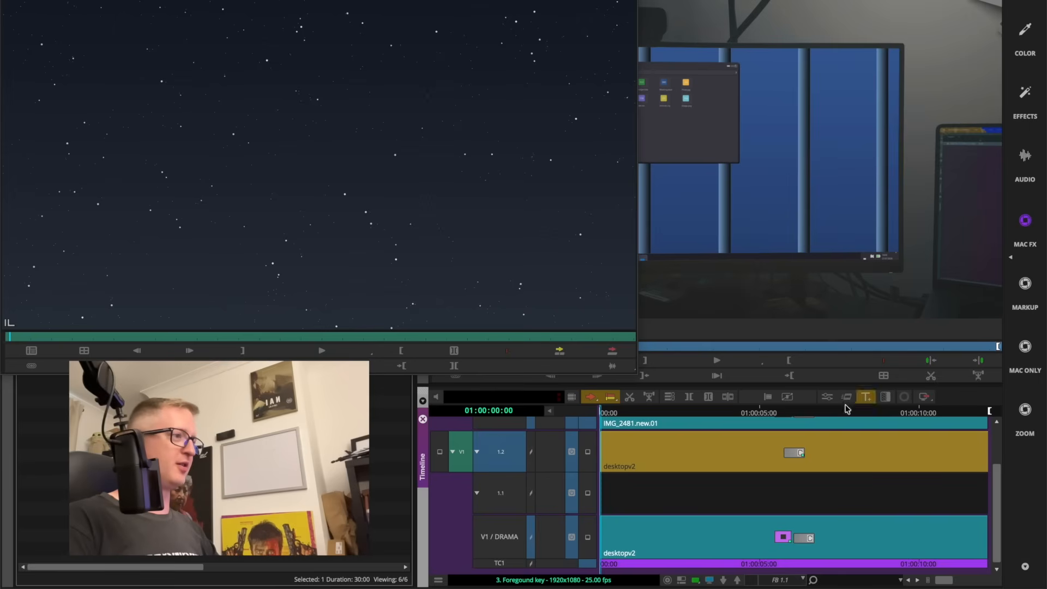
left_click(609, 349)
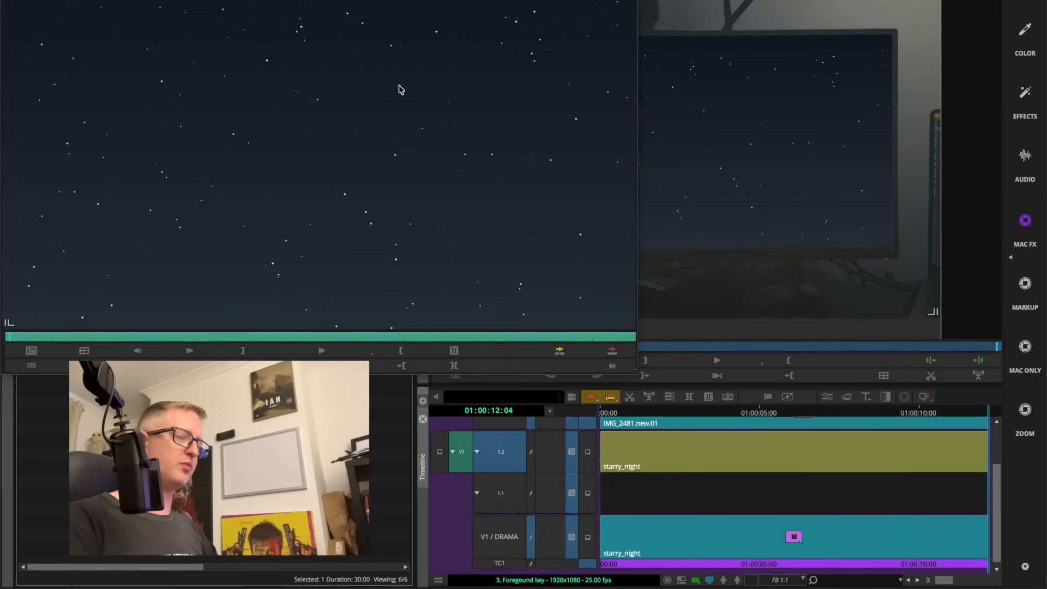
- Close the source clip, return to the sequence start, collapse the V1 nest and check the starry_night composite
key("super+w")
left_click_drag(629, 415, 549, 431)
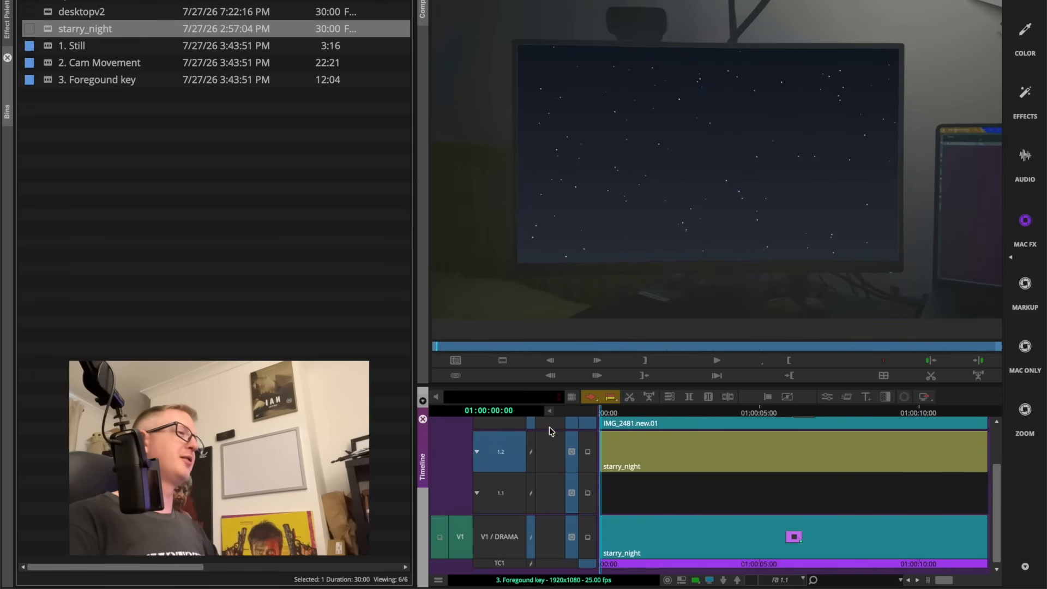
double_click(741, 541)
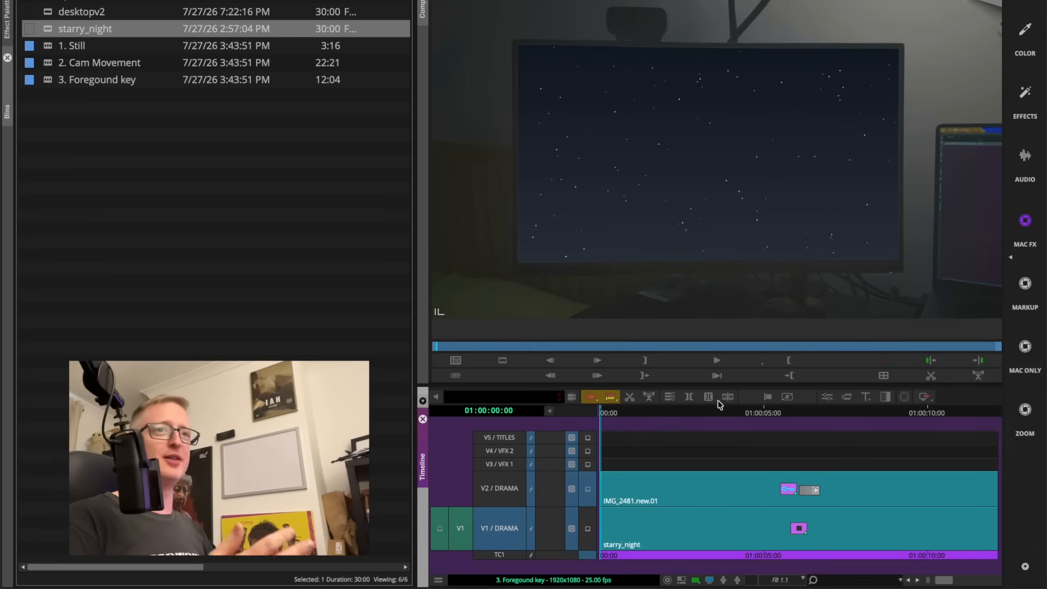
left_click_drag(664, 409, 567, 473)
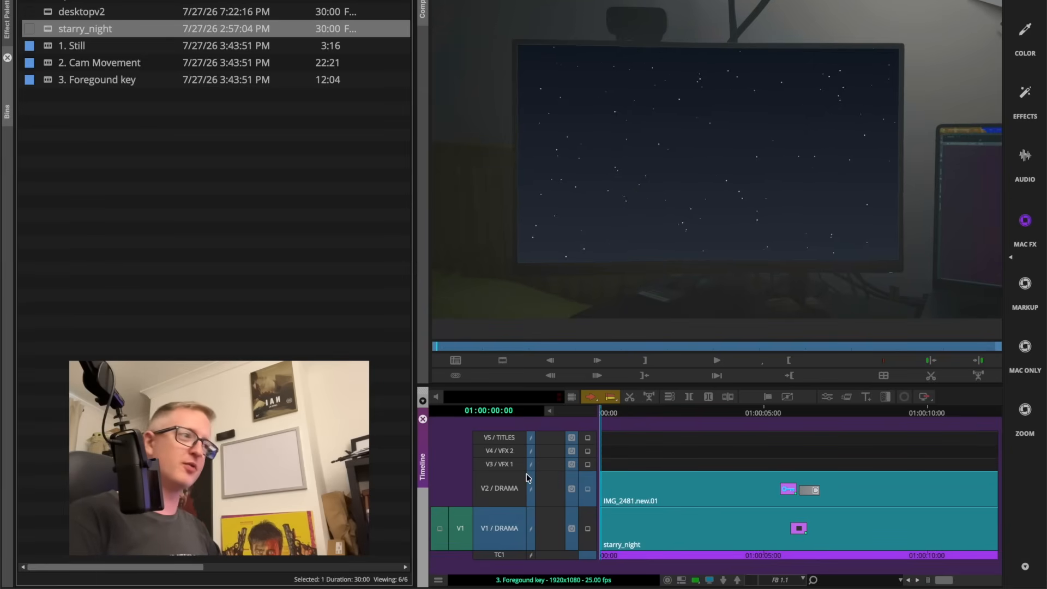